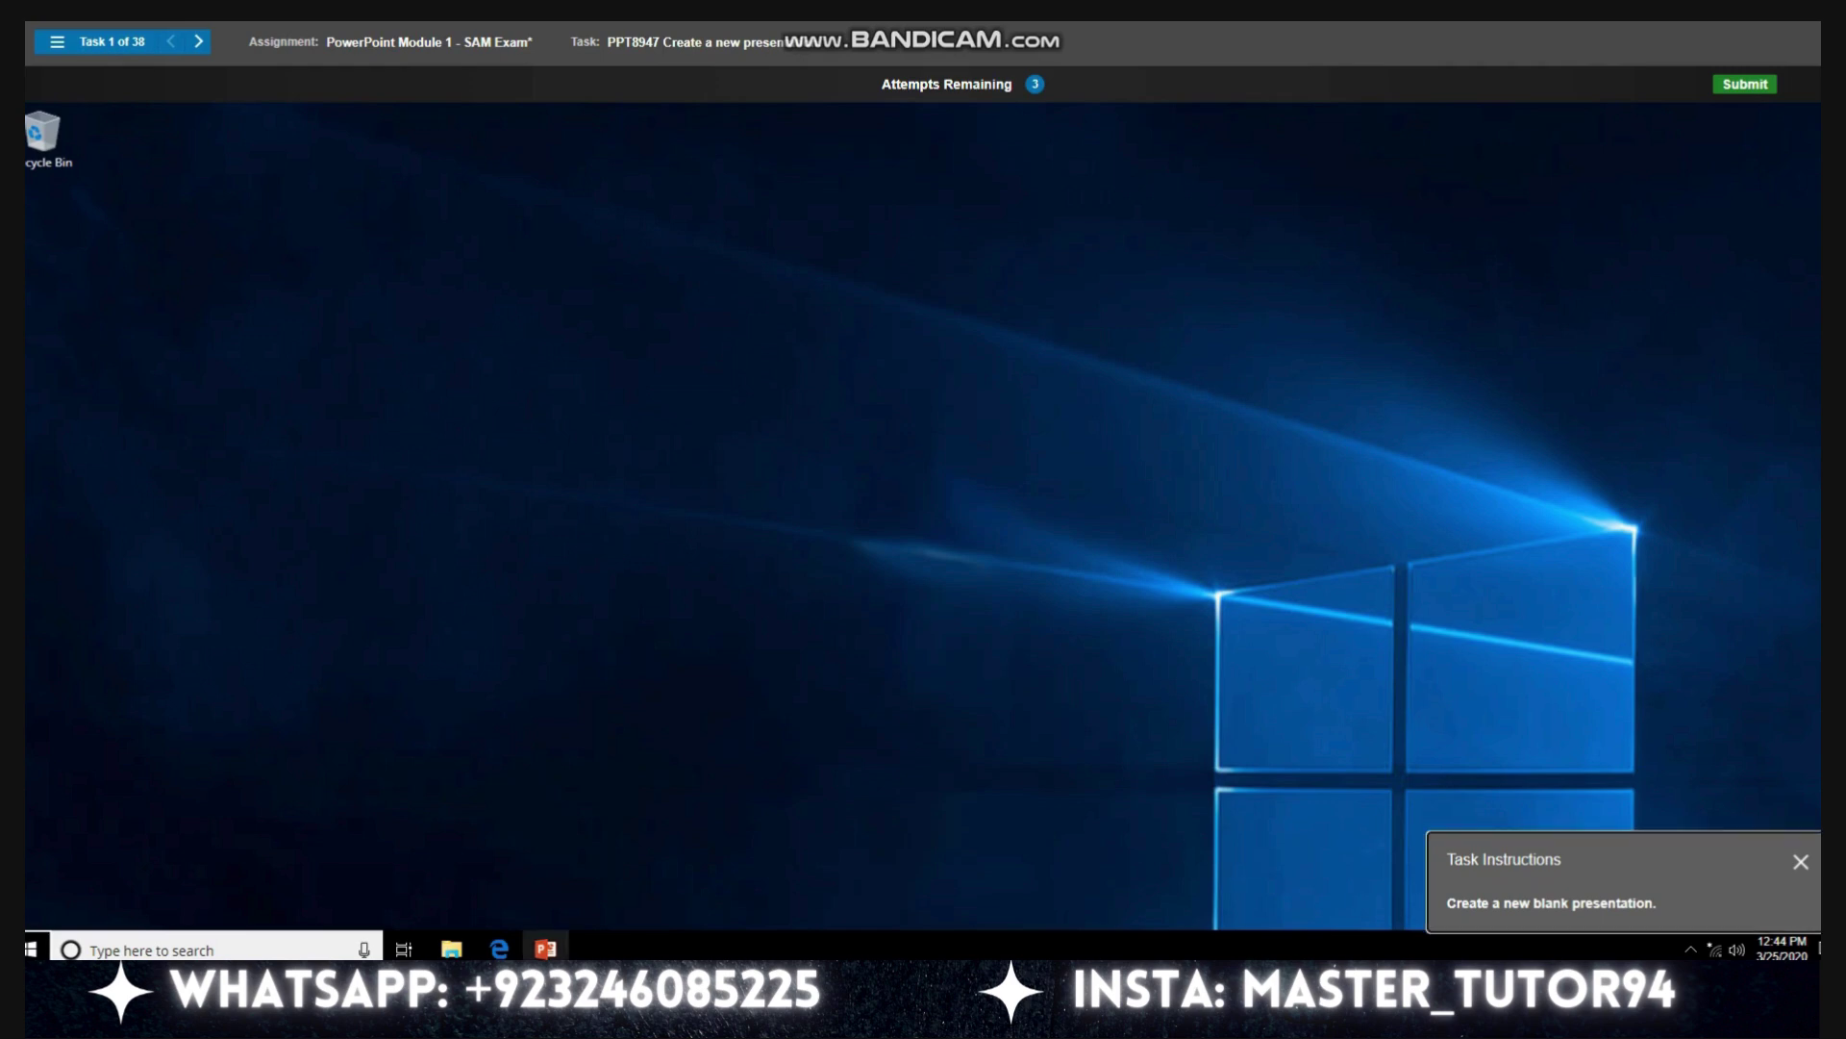
Step: Launch PowerPoint with a blank presentation, then display Slide 2 'Current Workshops' of the workshop deck
{"action": "left_click", "coordinate": [545, 949]}
{"action": "left_click", "coordinate": [279, 288]}
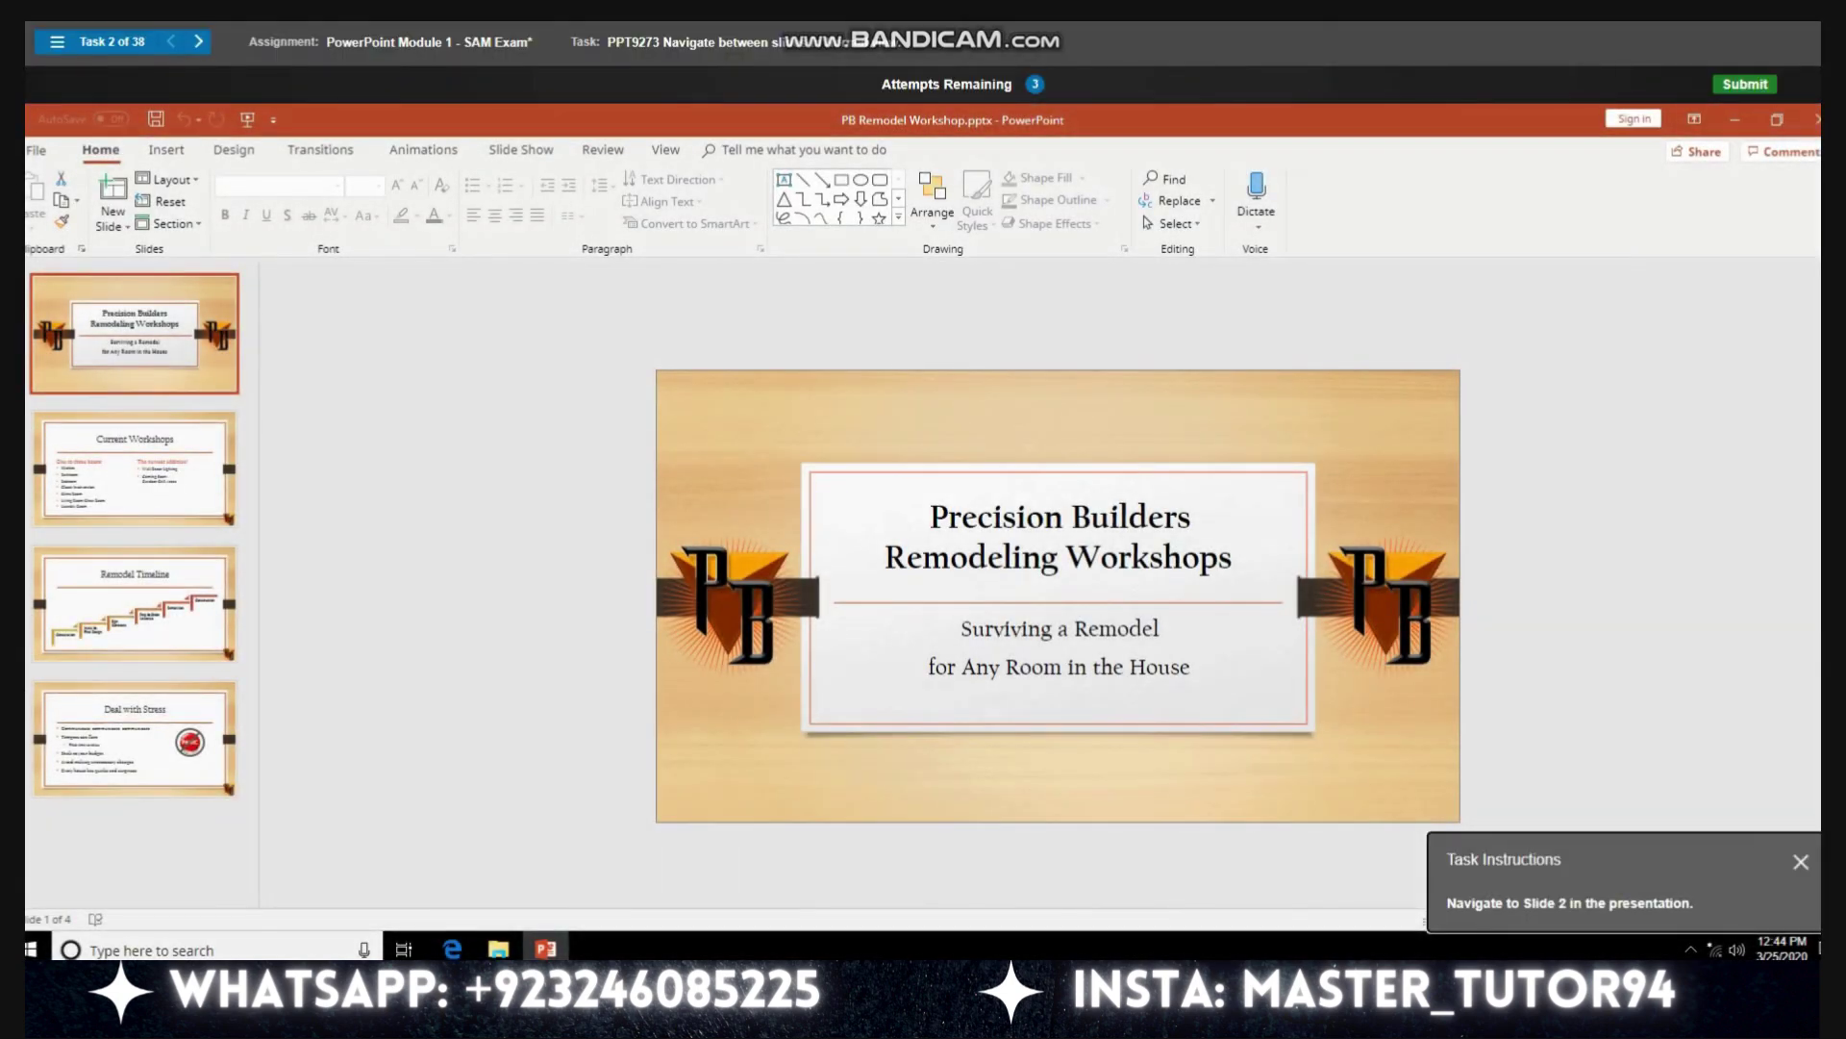
{"action": "left_click", "coordinate": [135, 468]}
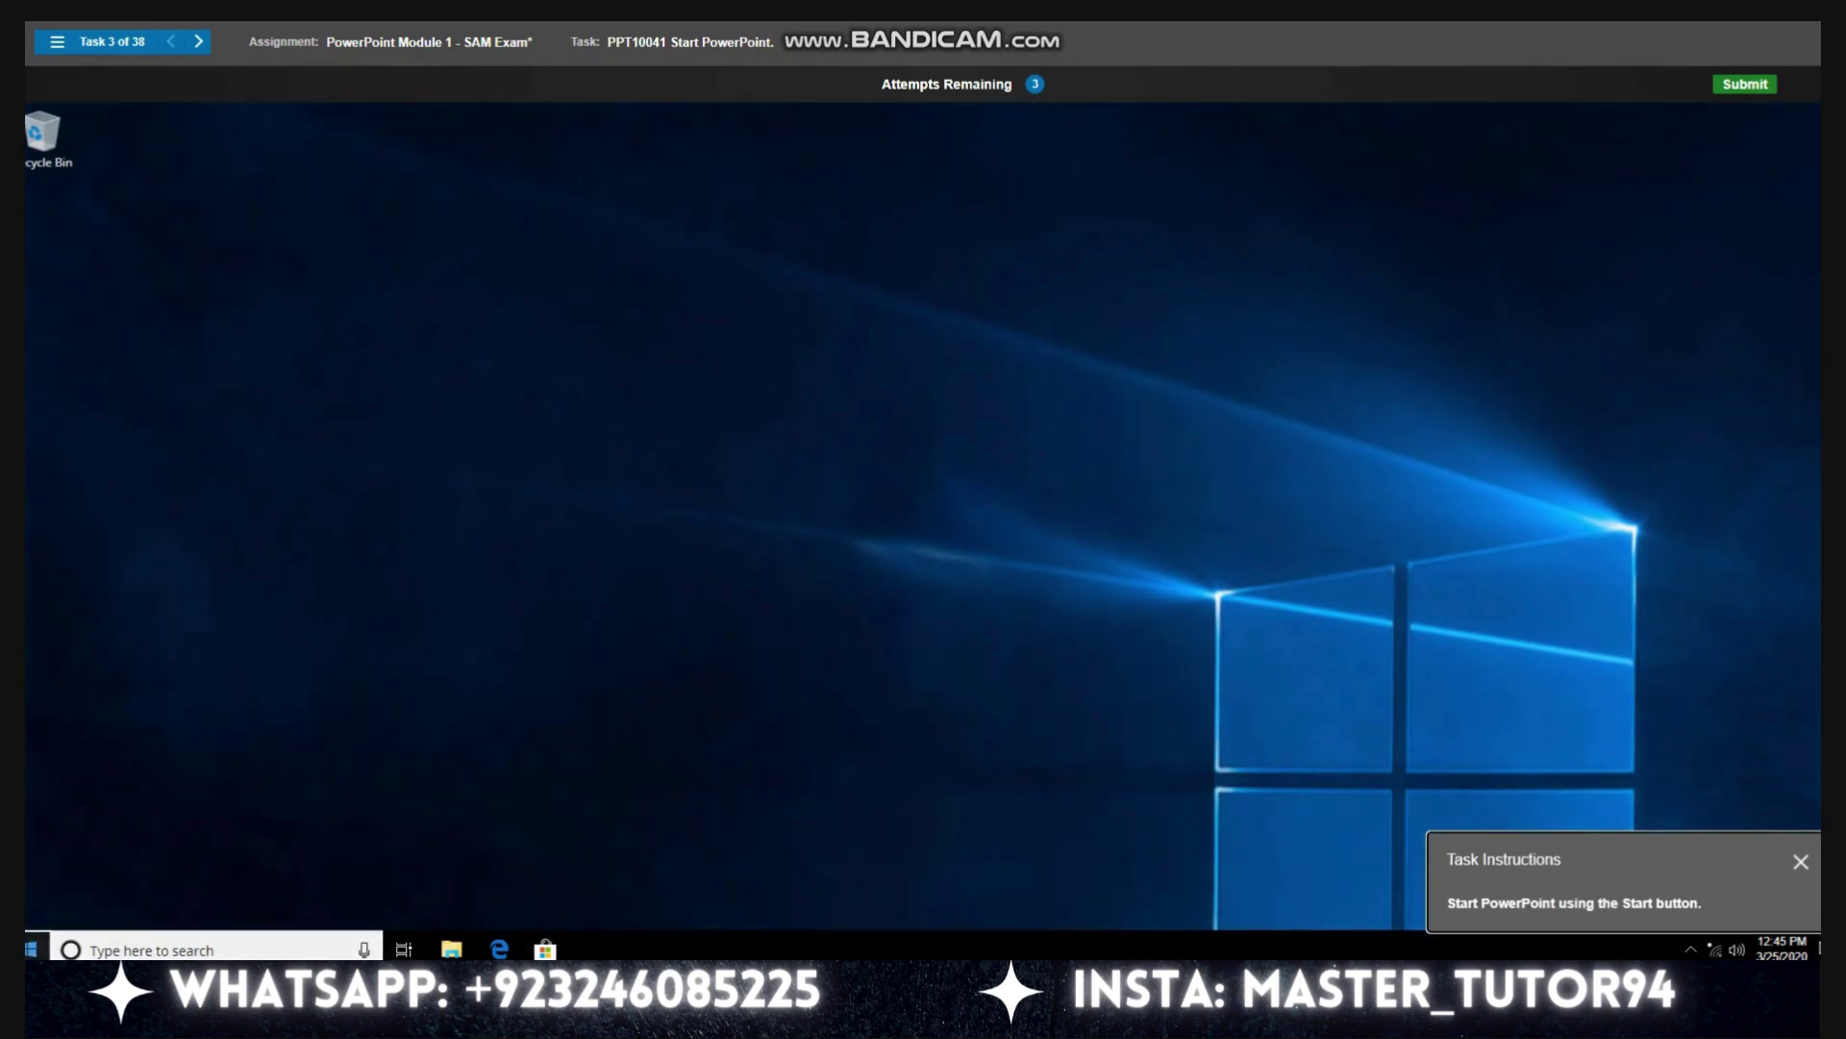
Step: Launch PowerPoint from the Start menu's list of installed apps
{"action": "left_click", "coordinate": [31, 949]}
{"action": "scroll", "coordinate": [145, 653], "scroll_direction": "down", "scroll_amount": 3}
{"action": "scroll", "coordinate": [144, 652], "scroll_direction": "down", "scroll_amount": 3}
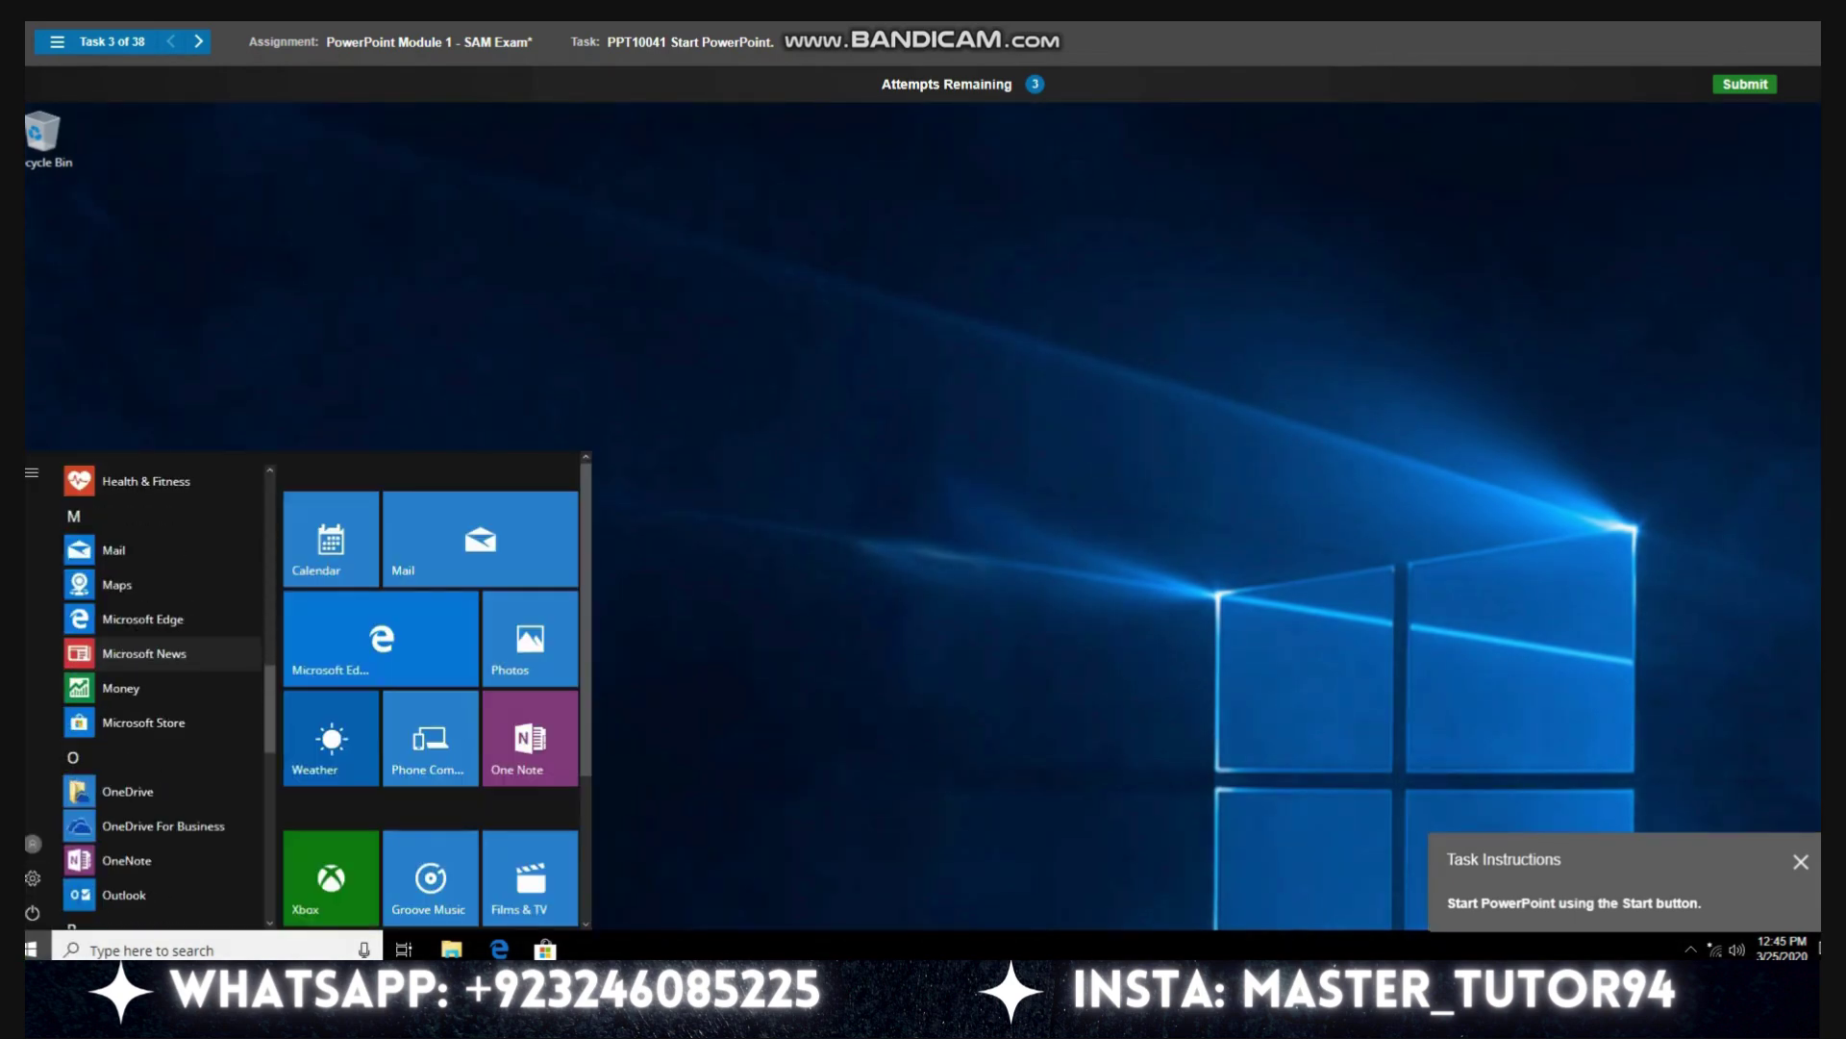
{"action": "scroll", "coordinate": [145, 653], "scroll_direction": "down", "scroll_amount": 3}
{"action": "left_click", "coordinate": [133, 825]}
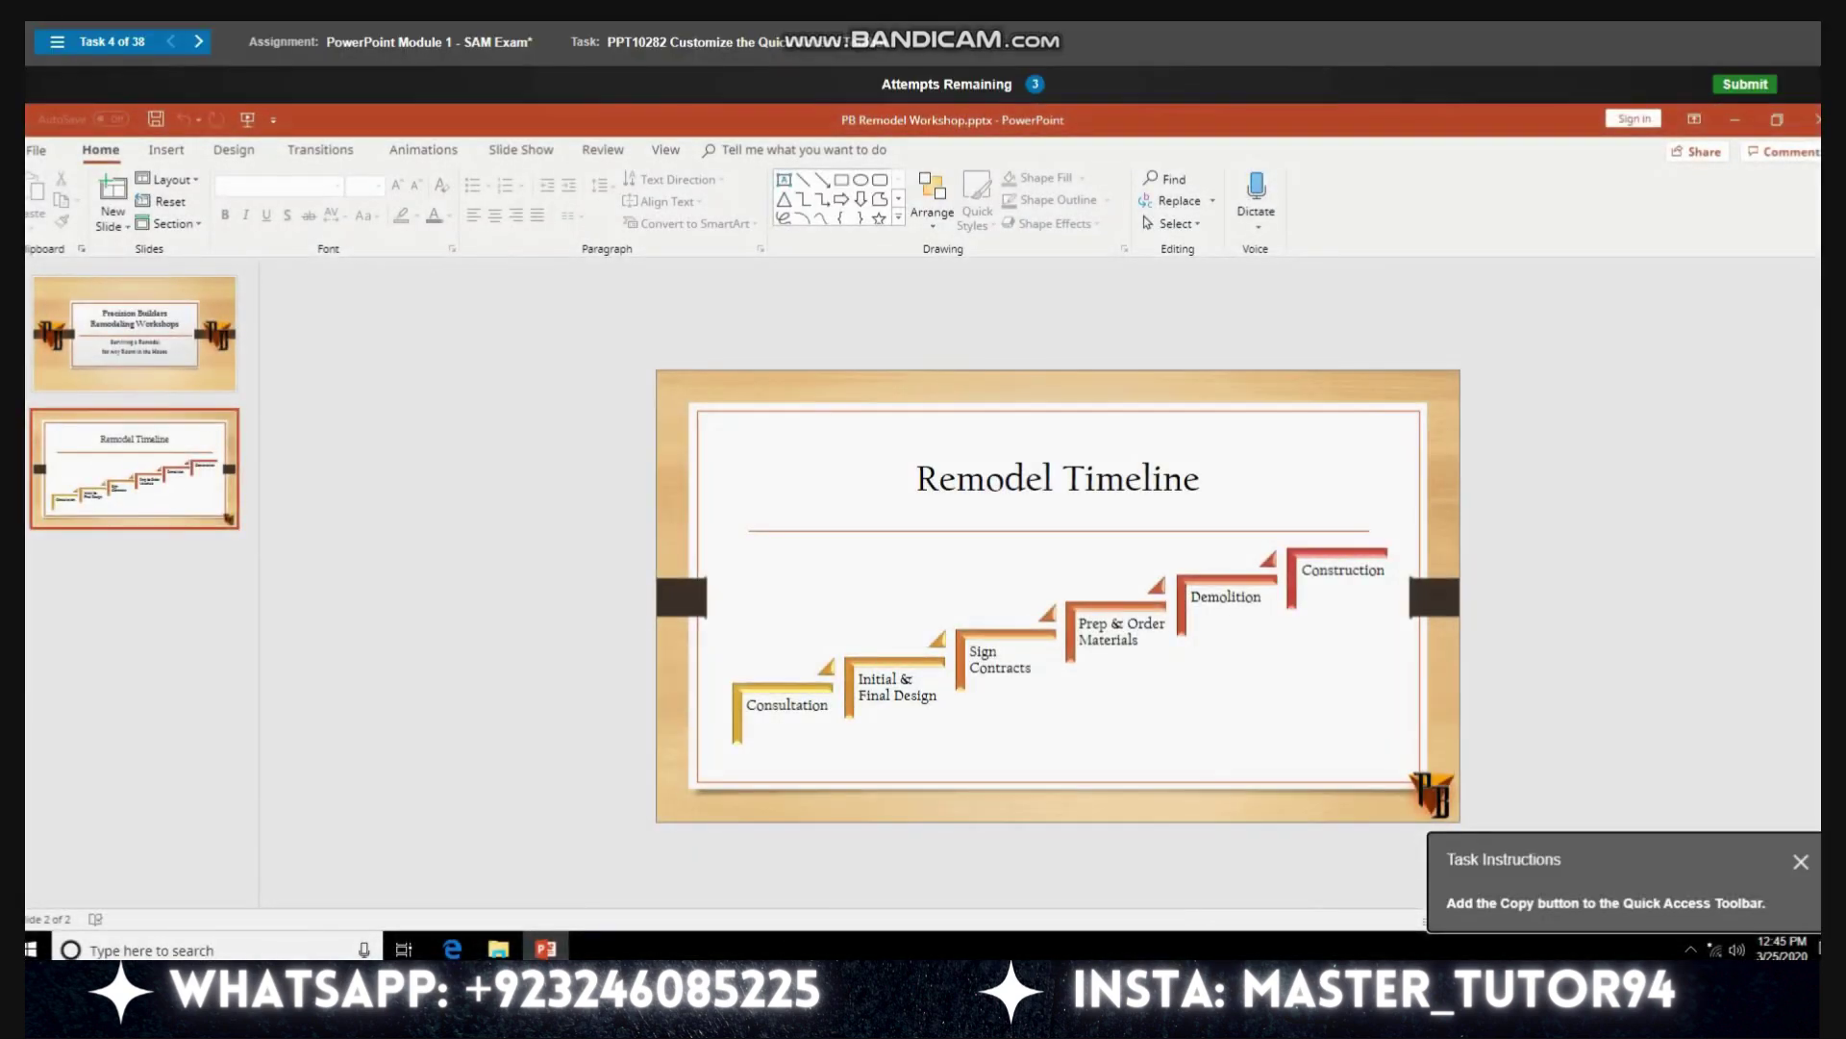
Step: Add the Copy command to the Quick Access Toolbar through PowerPoint Options
{"action": "left_click", "coordinate": [35, 150]}
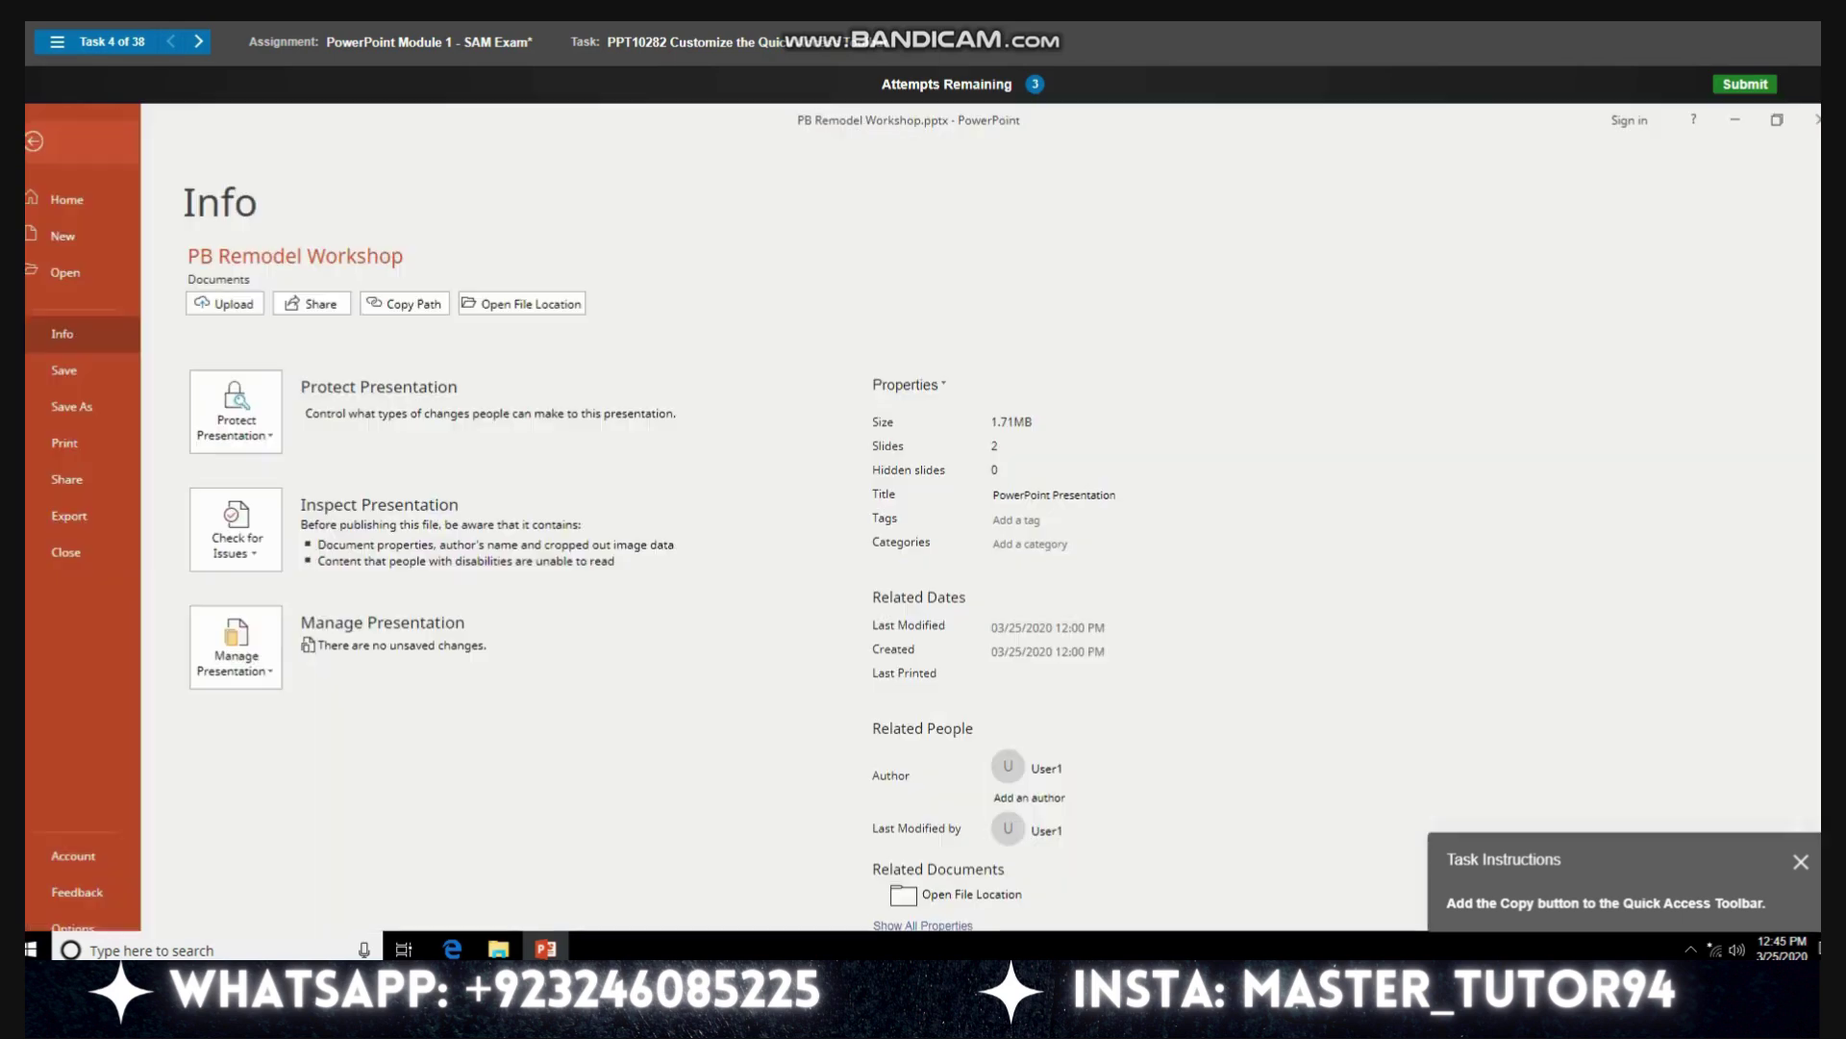
{"action": "scroll", "coordinate": [82, 865], "scroll_direction": "down", "scroll_amount": 1}
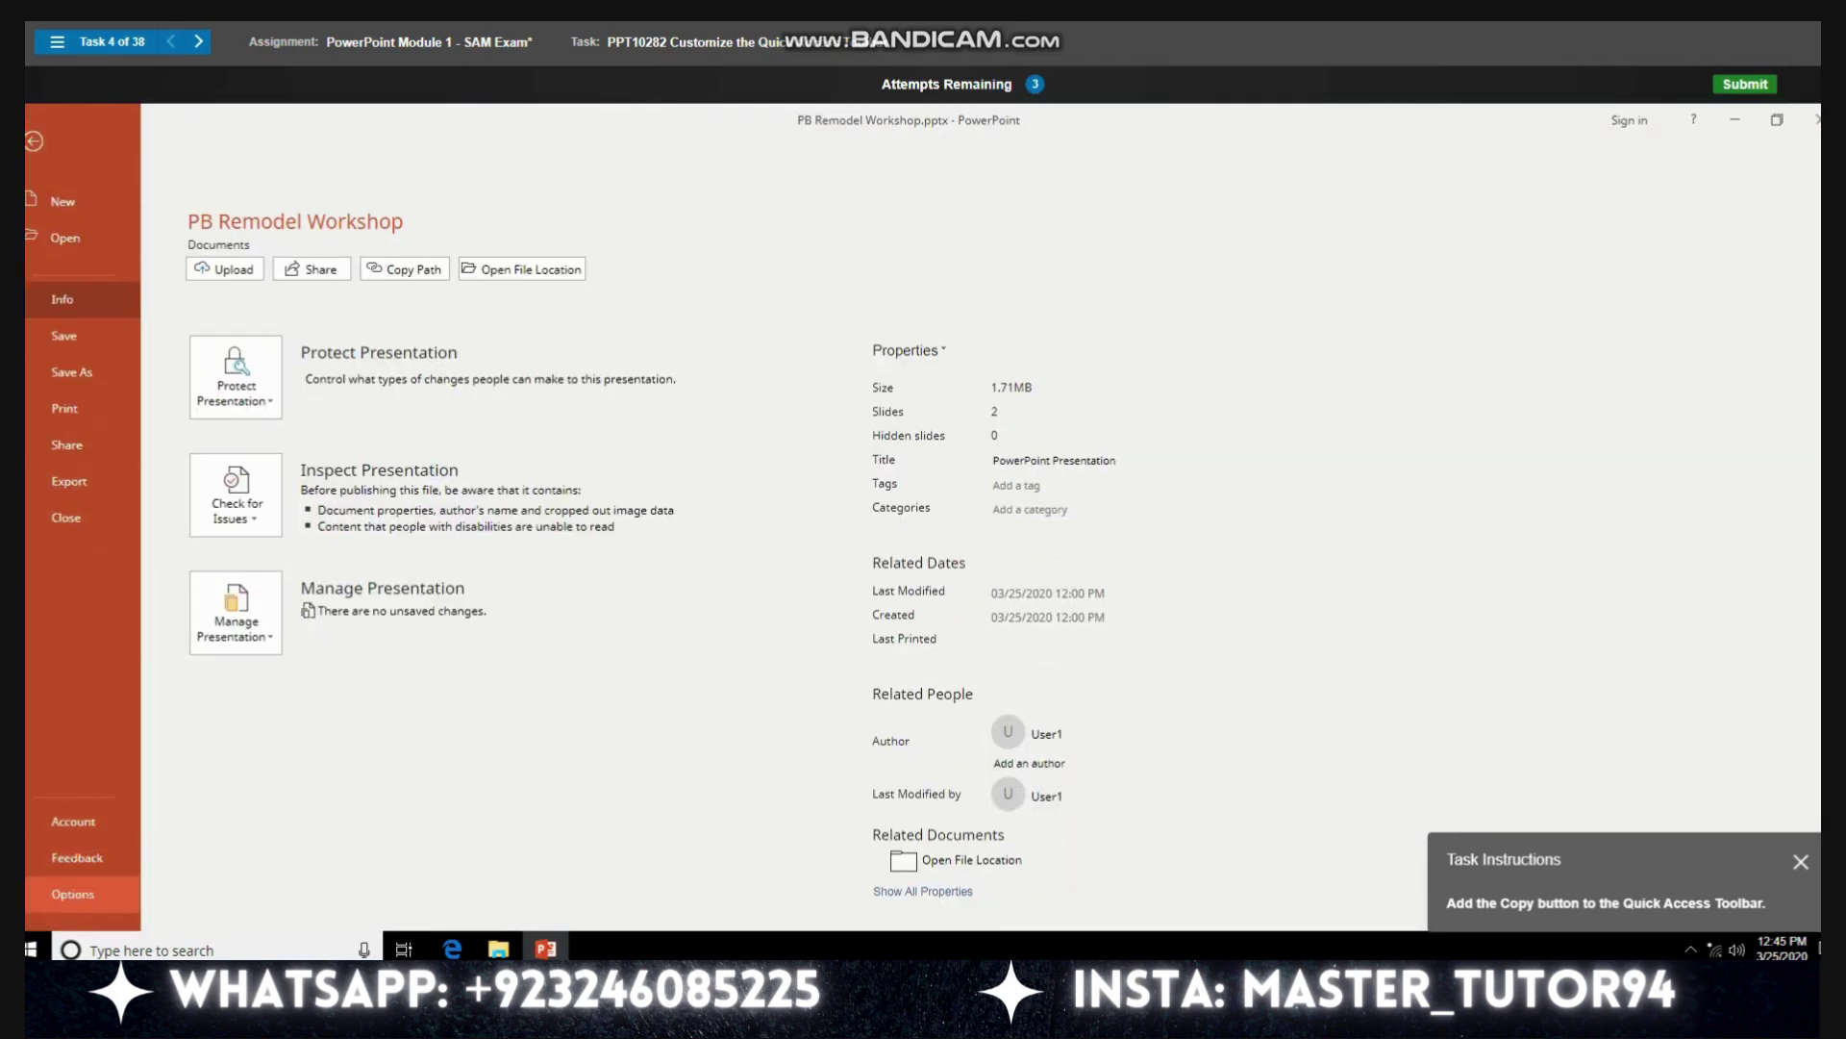
{"action": "left_click", "coordinate": [73, 894]}
{"action": "left_click", "coordinate": [601, 511]}
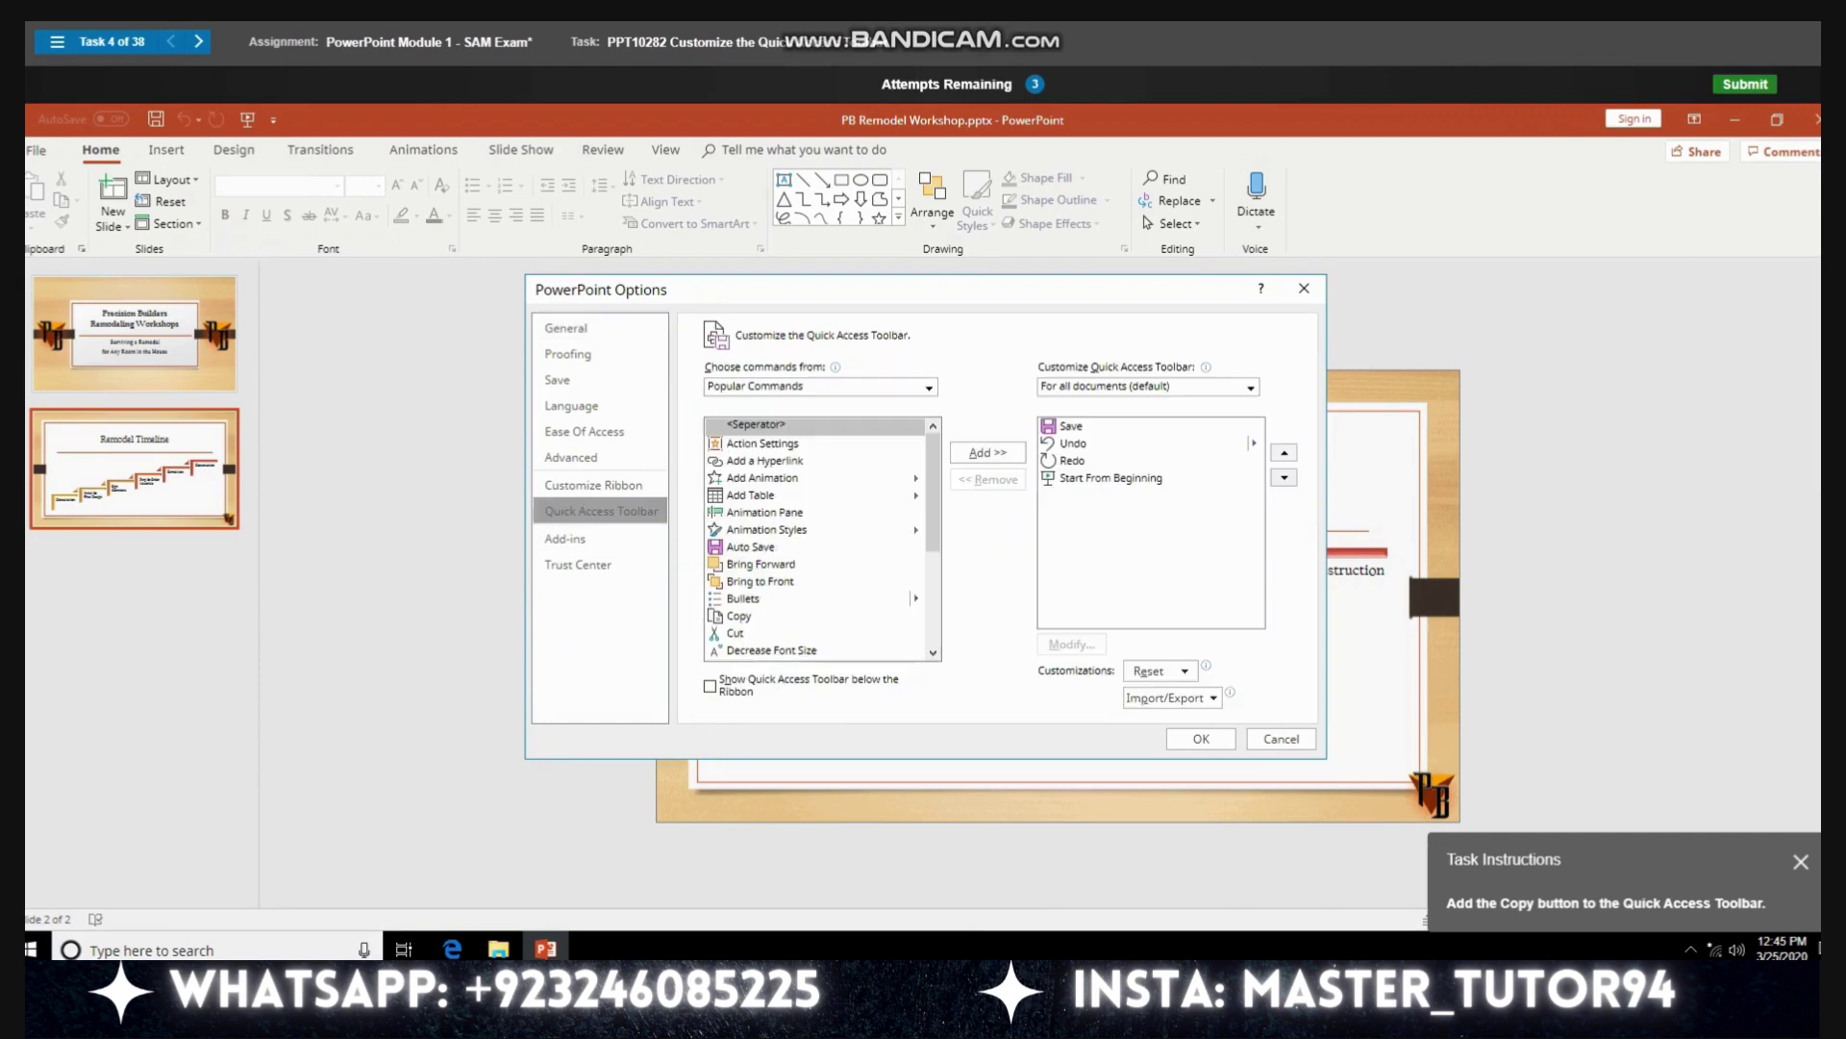
{"action": "left_click", "coordinate": [738, 615]}
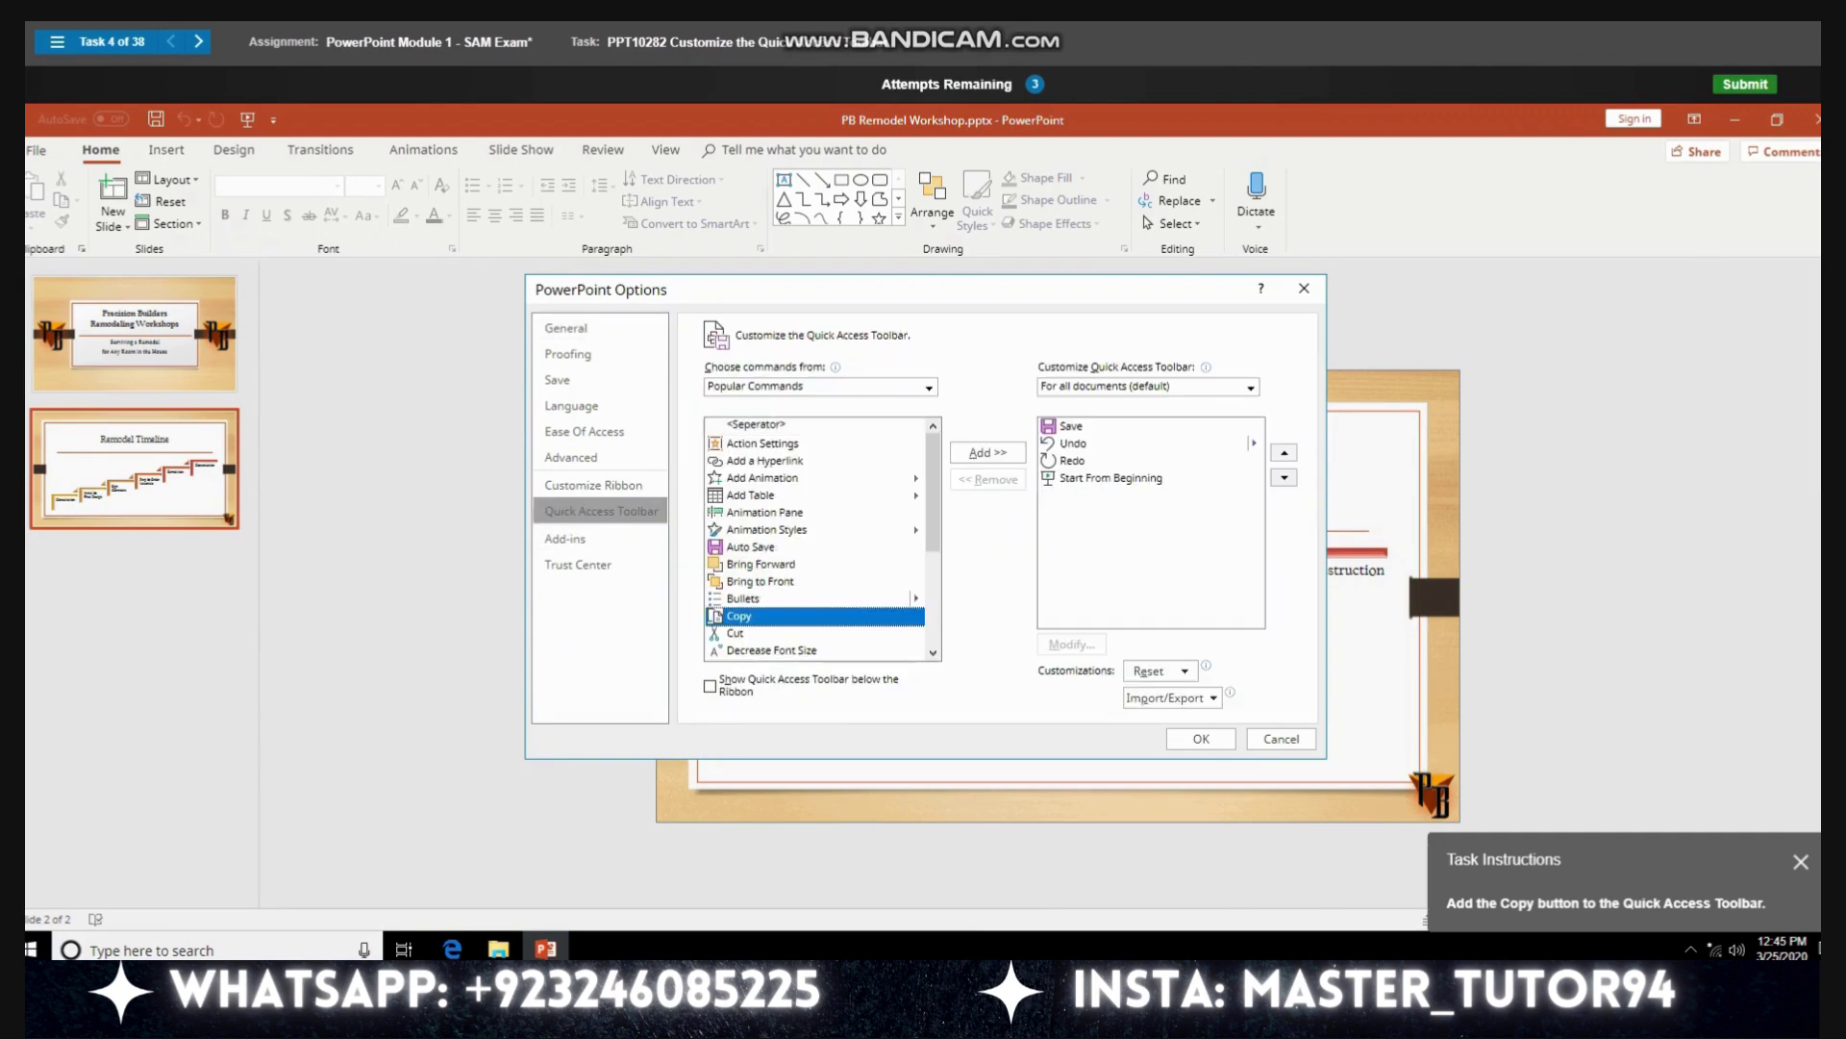
{"action": "left_click", "coordinate": [987, 452]}
{"action": "left_click", "coordinate": [1201, 738]}
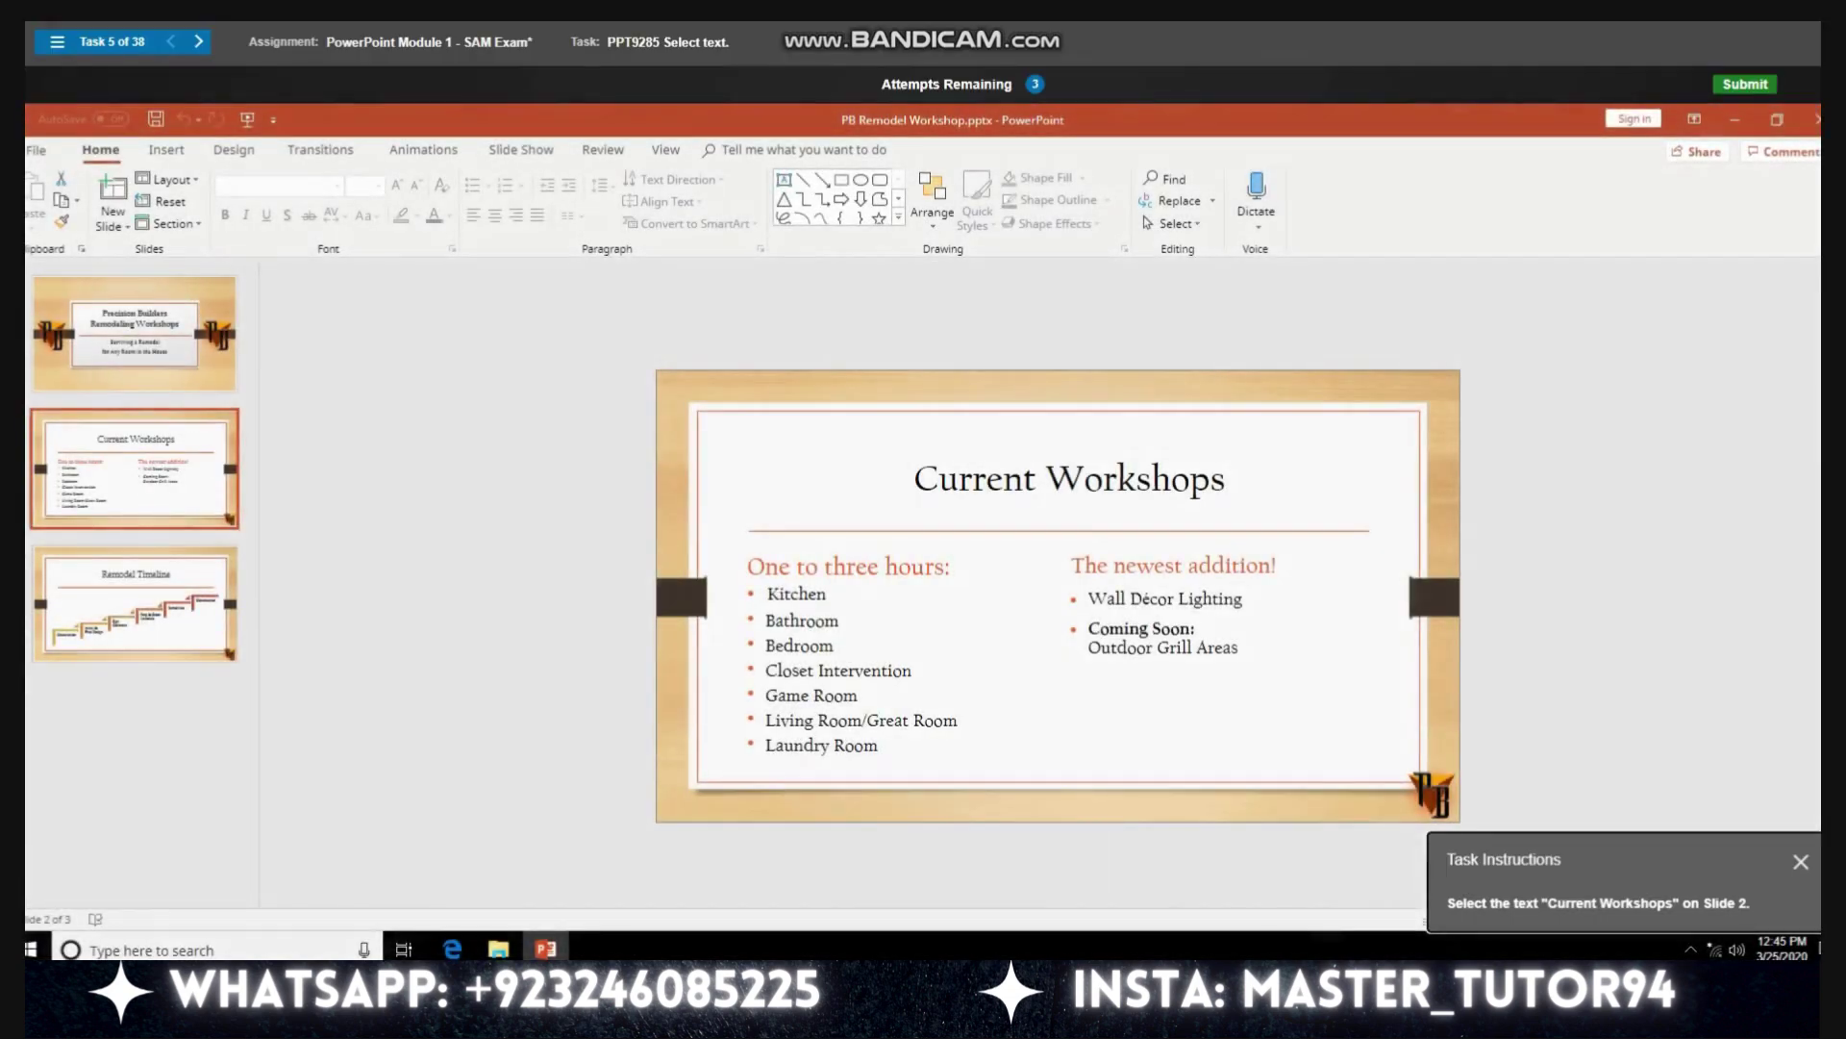
Step: Copy the Slide 2 title text 'Current Workshops'
{"action": "left_click_drag", "start_coordinate": [914, 478], "coordinate": [1225, 478]}
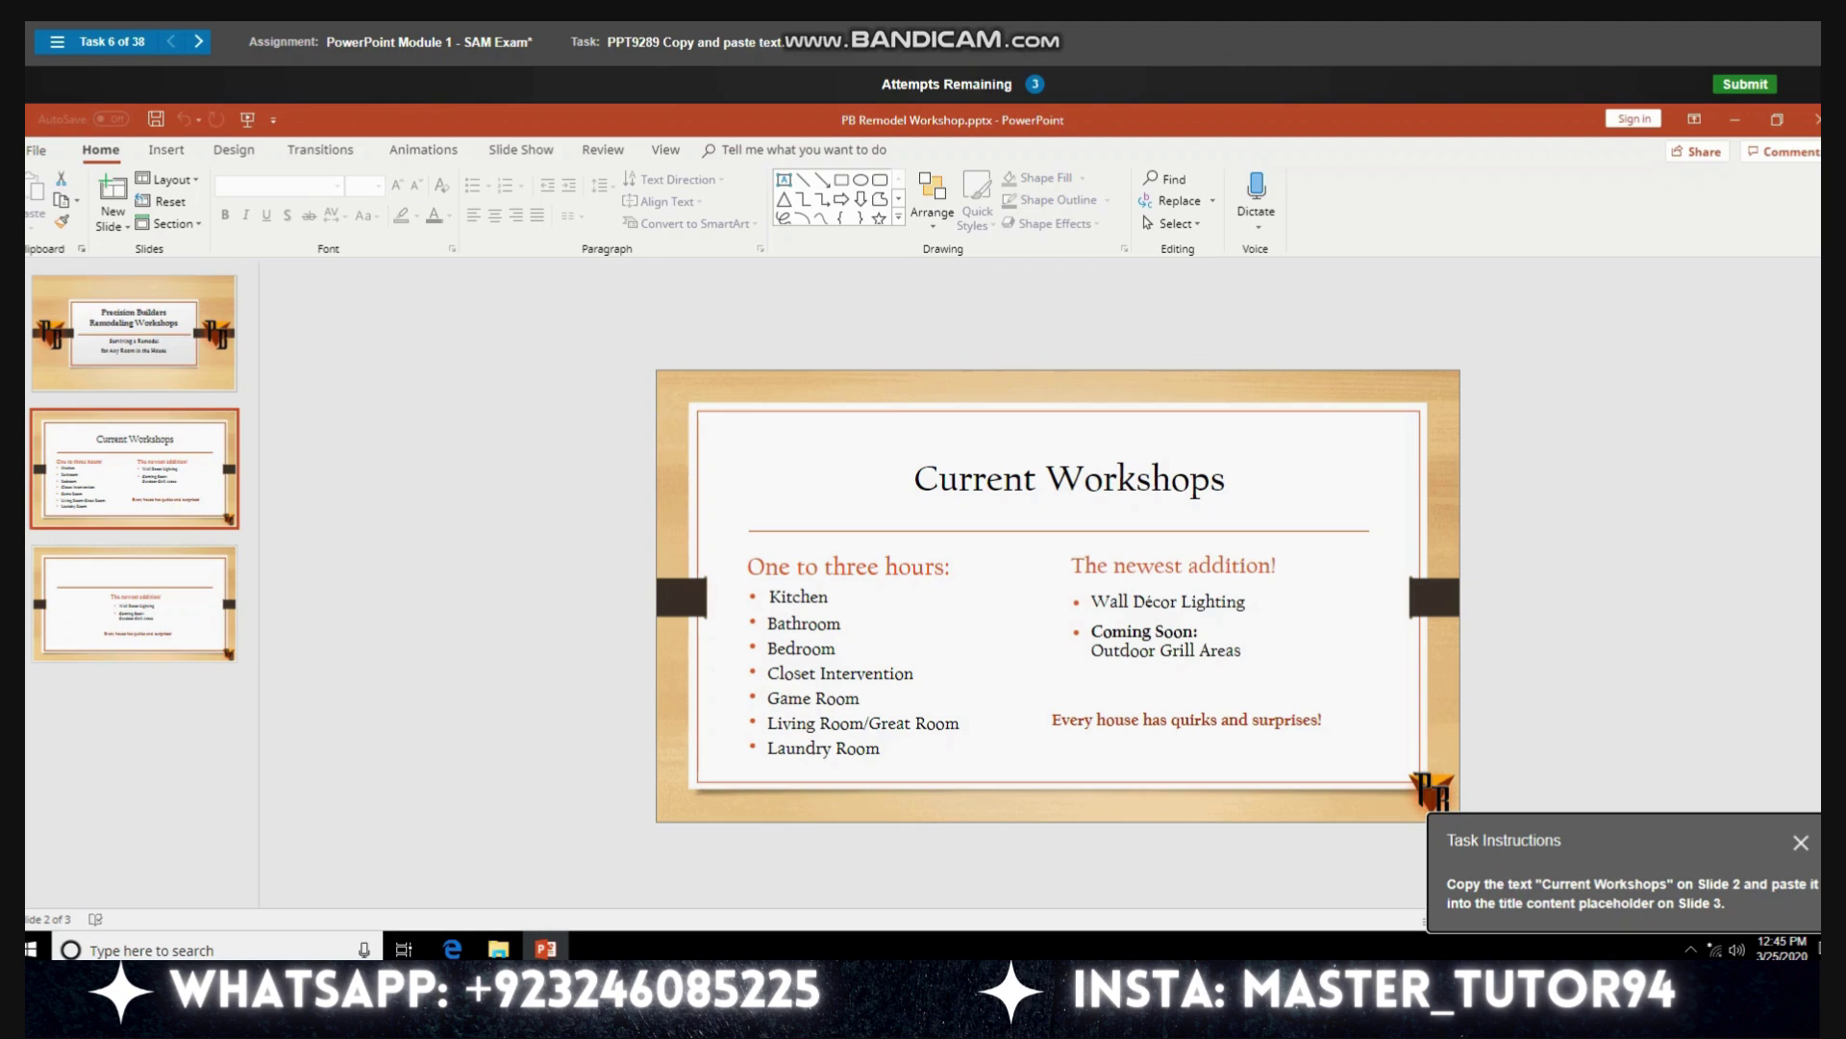
{"action": "left_click_drag", "start_coordinate": [915, 478], "coordinate": [1225, 478]}
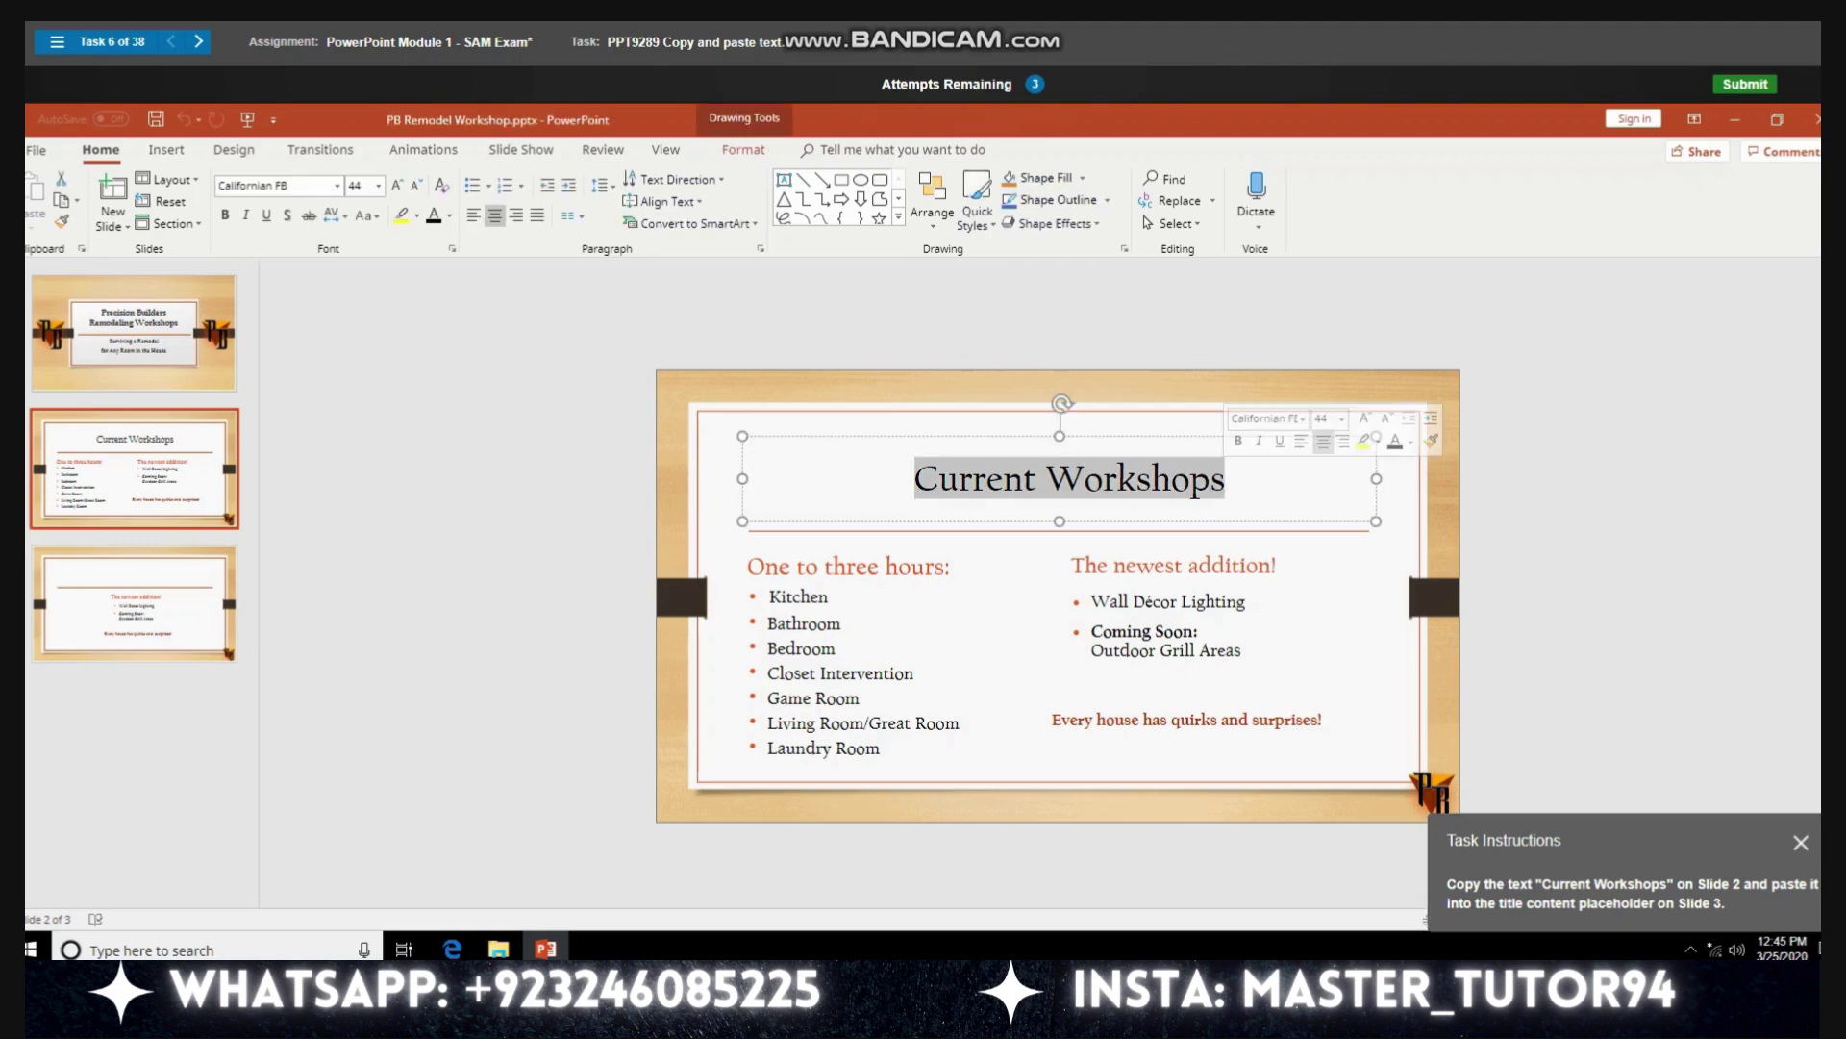
{"action": "right_click", "coordinate": [1206, 484]}
{"action": "left_click", "coordinate": [1247, 520]}
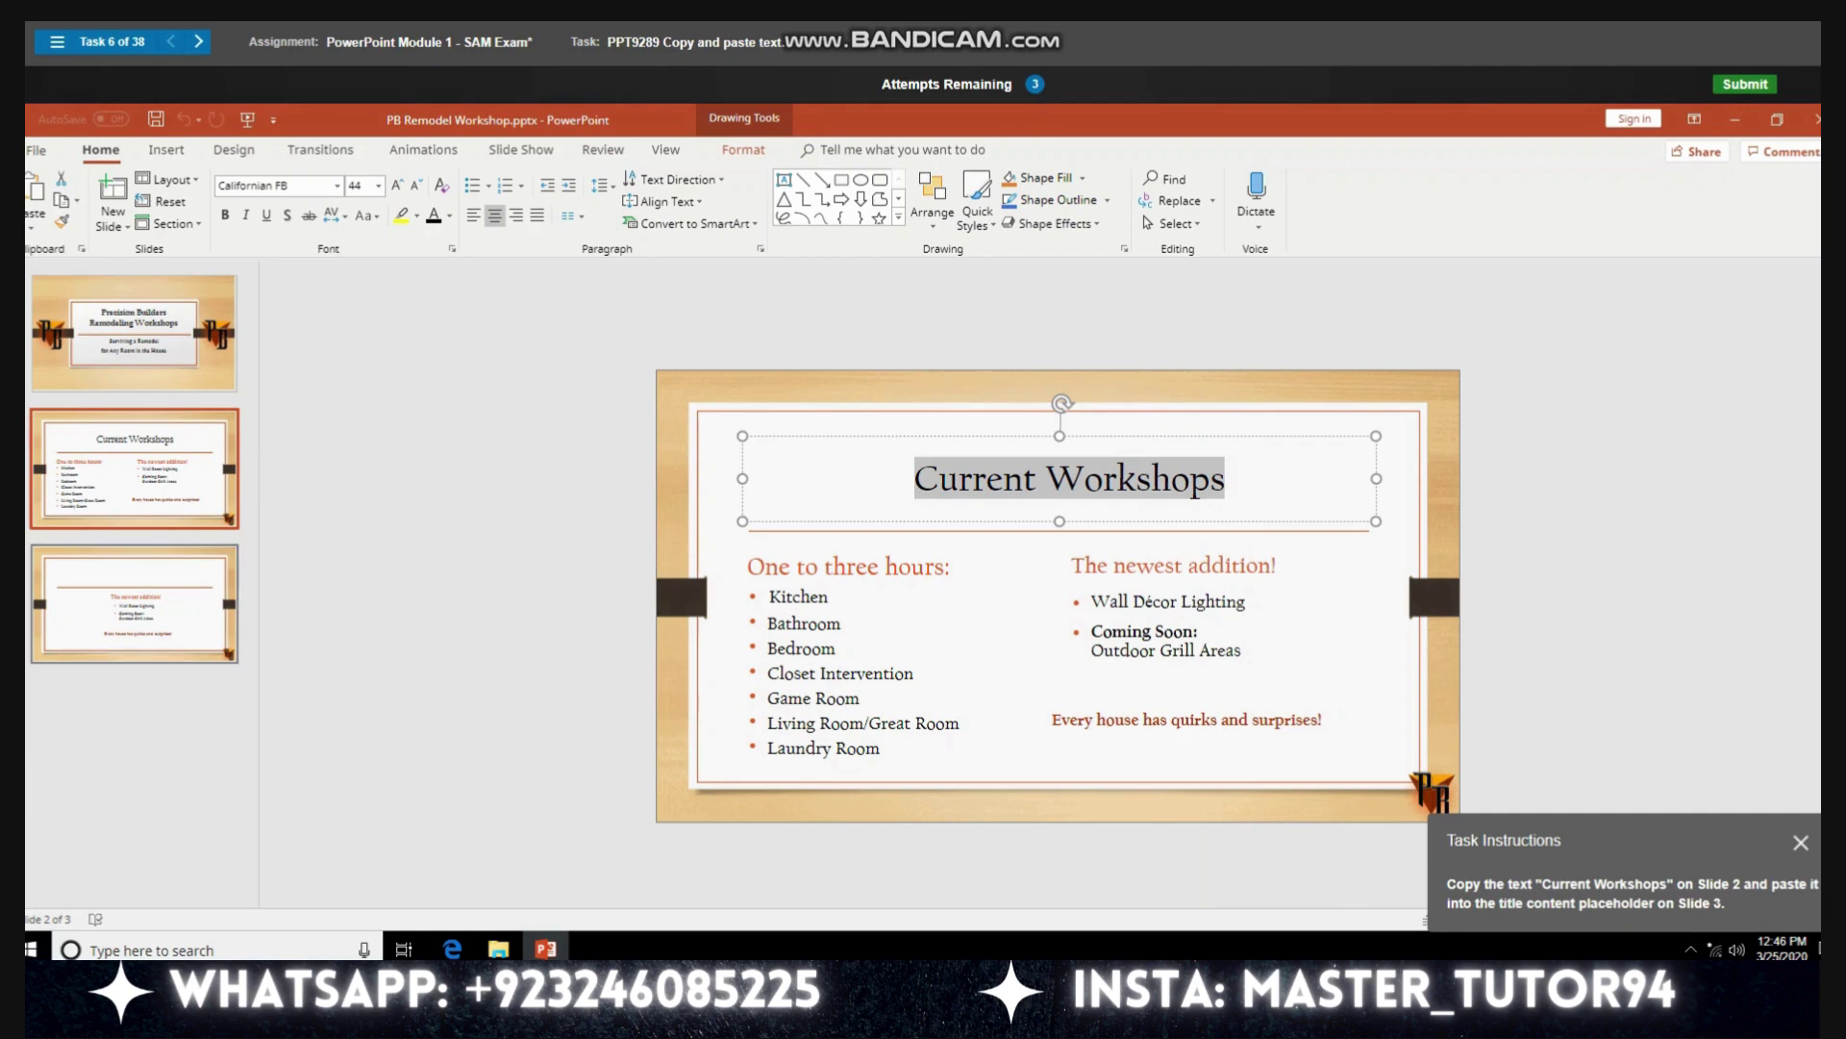
Step: Paste 'Current Workshops' into Slide 3's title placeholder, keeping source formatting
{"action": "left_click", "coordinate": [135, 604]}
{"action": "left_click", "coordinate": [878, 478]}
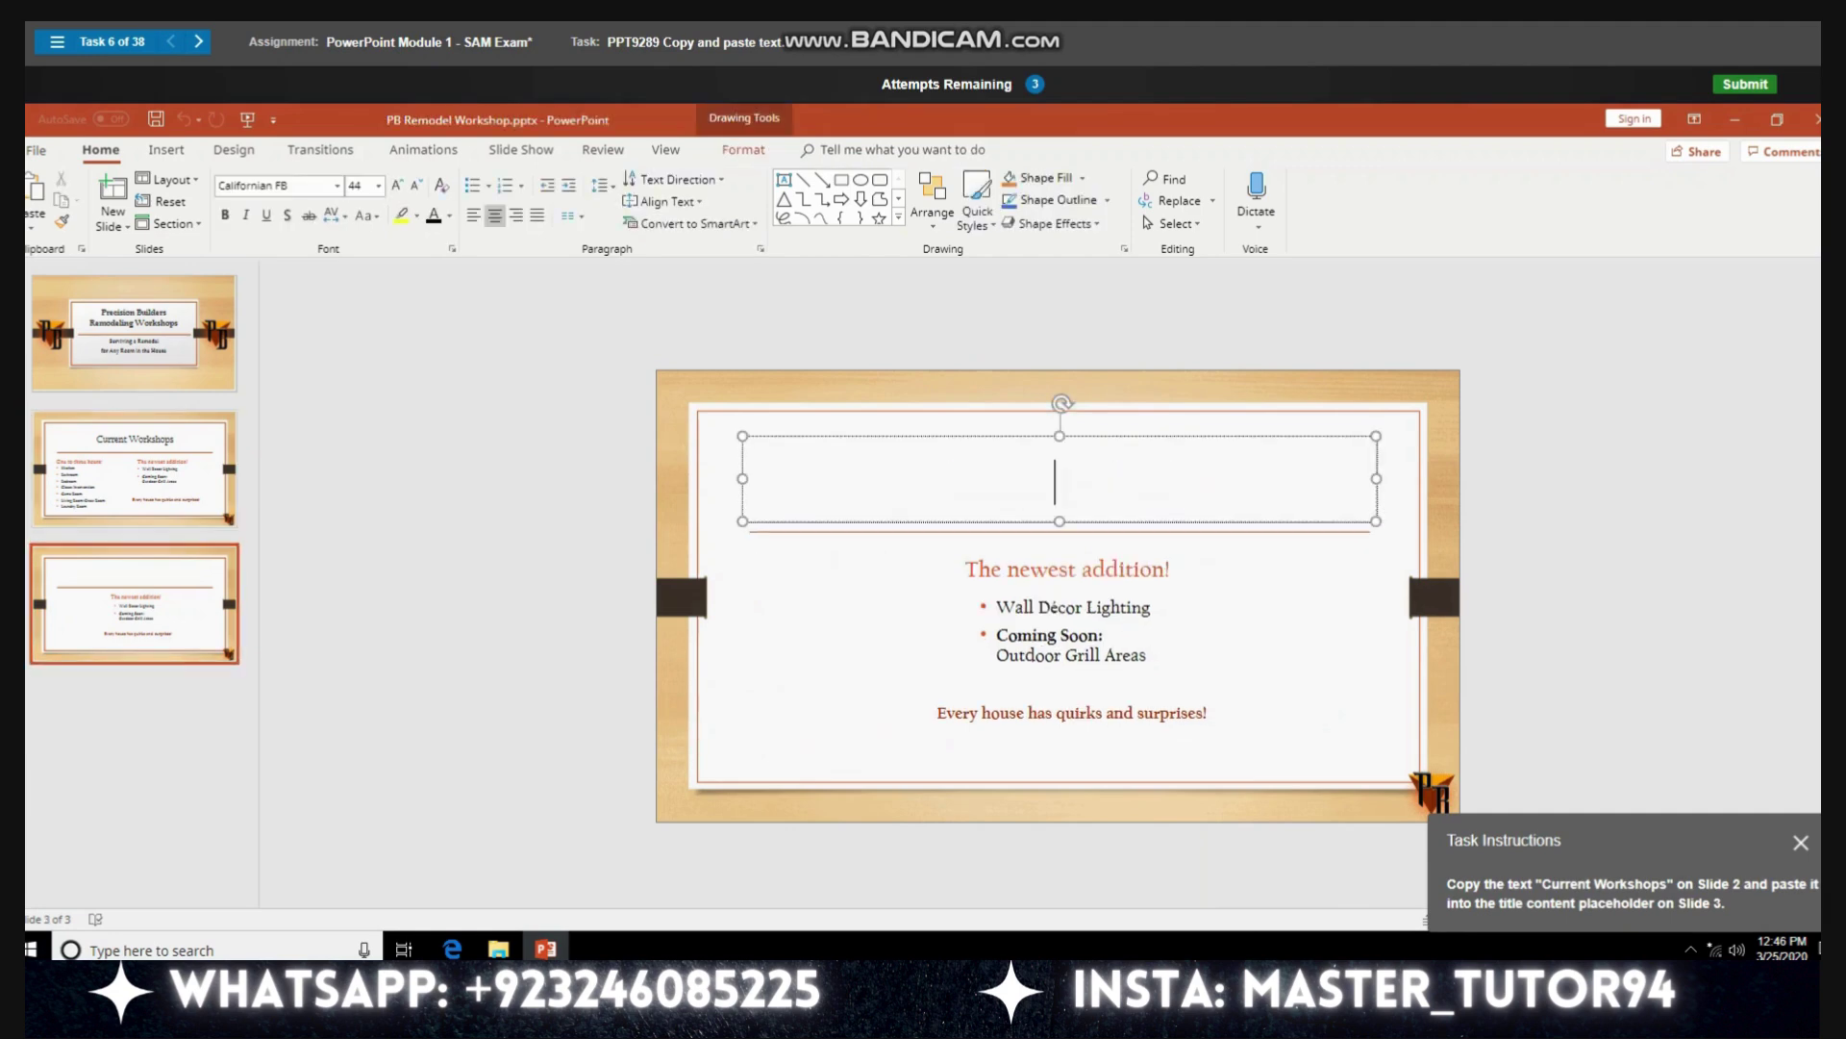
{"action": "right_click", "coordinate": [878, 478]}
{"action": "left_click", "coordinate": [922, 564]}
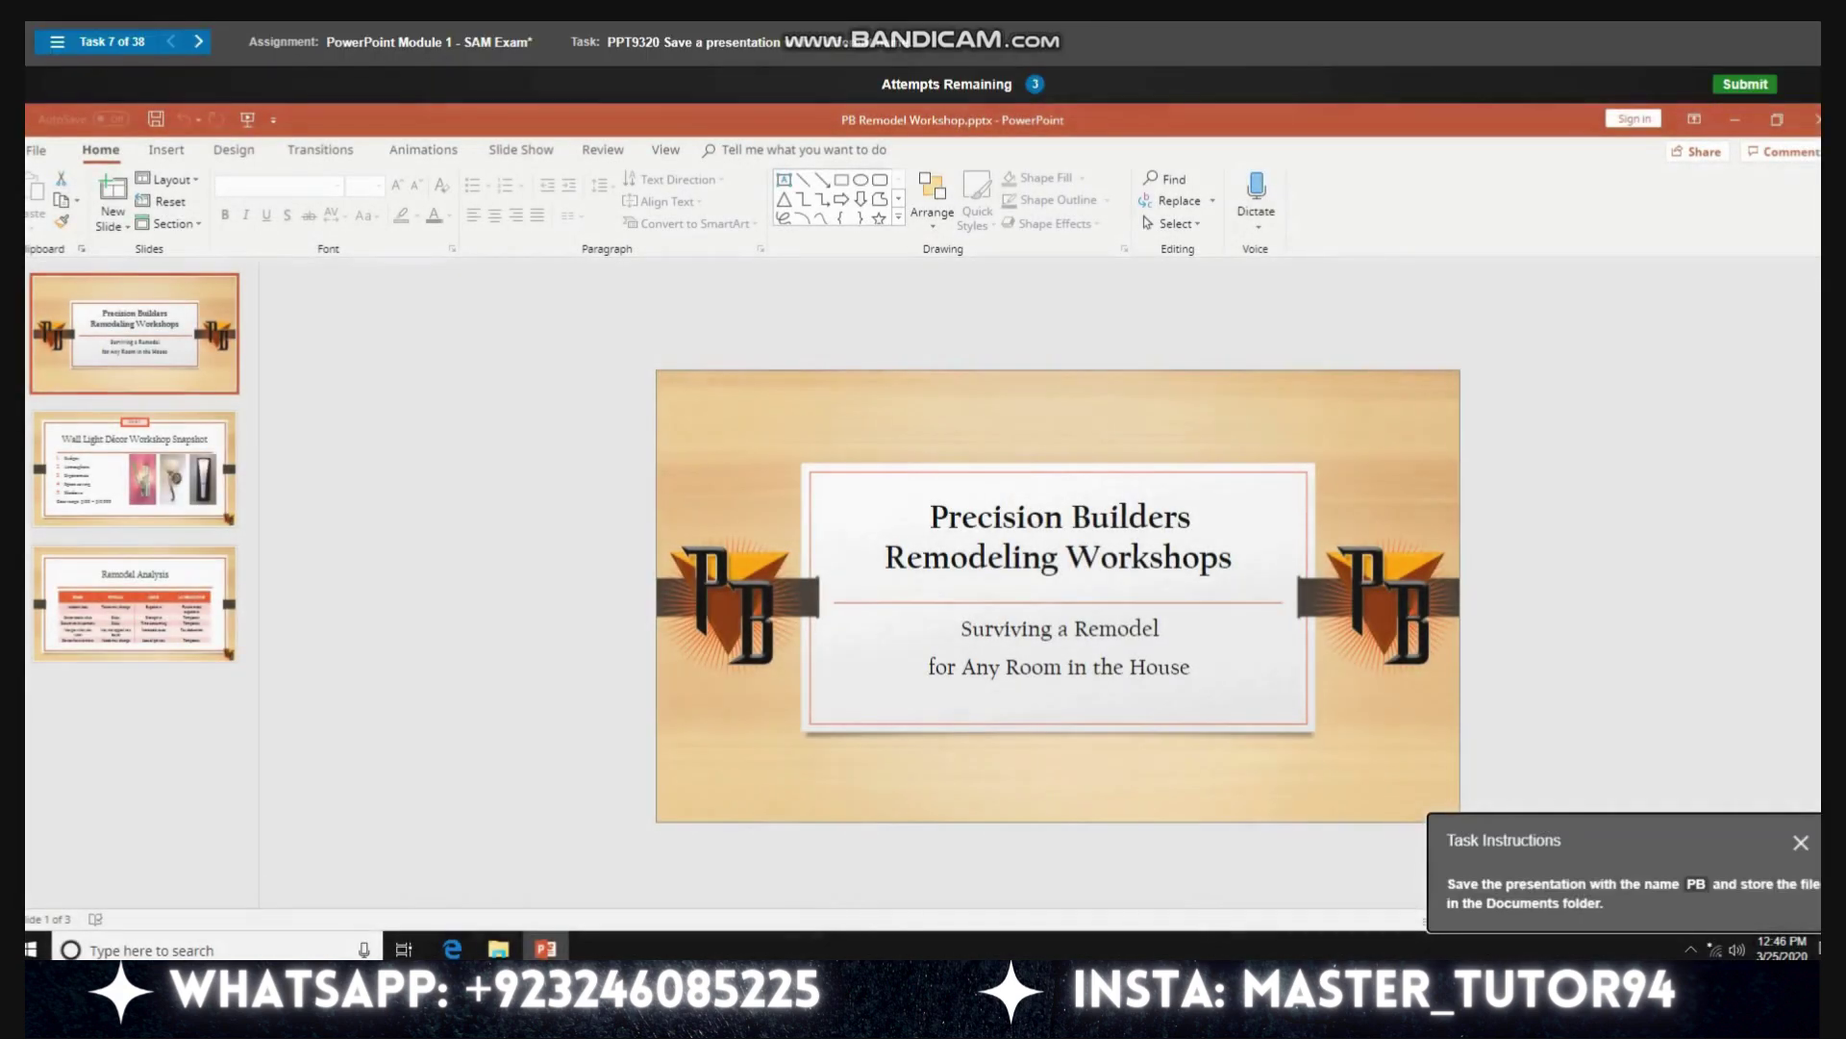
Step: Save the presentation as PB in Documents, then save it again with Ctrl+S
{"action": "left_click", "coordinate": [37, 150]}
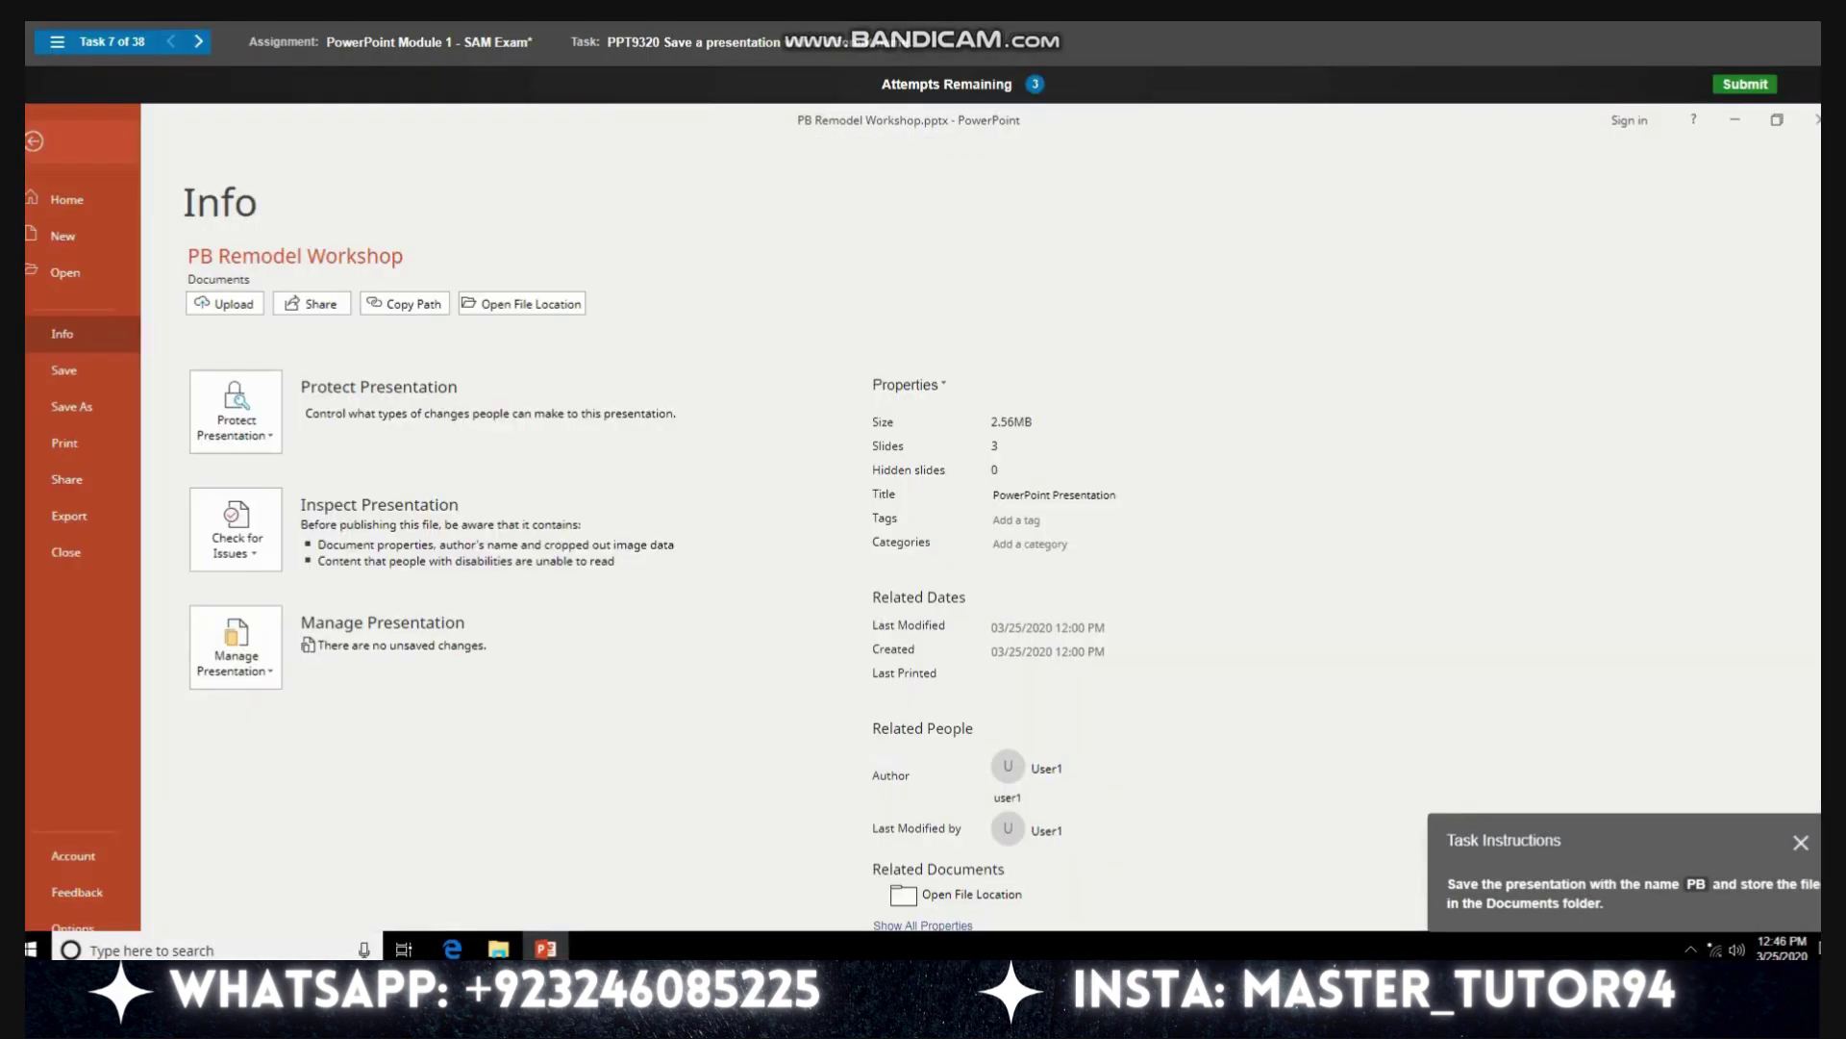
{"action": "left_click", "coordinate": [71, 406]}
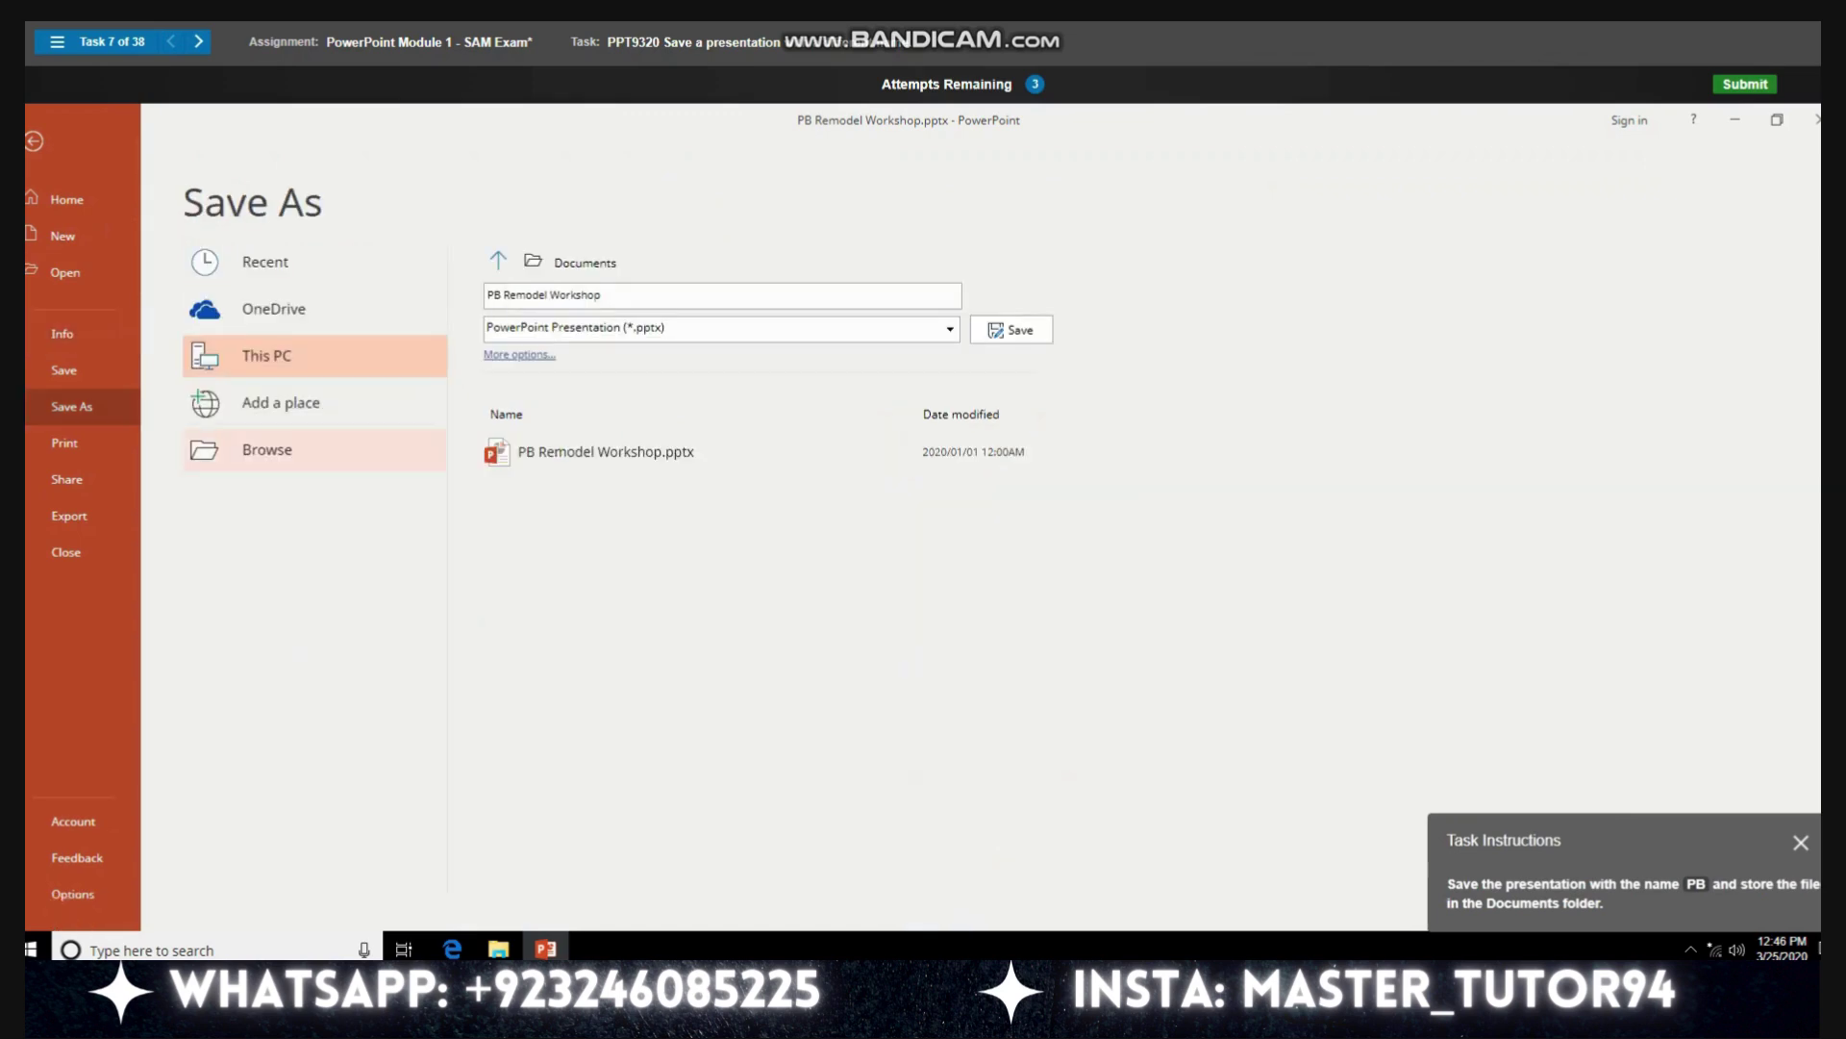
{"action": "left_click", "coordinate": [266, 449]}
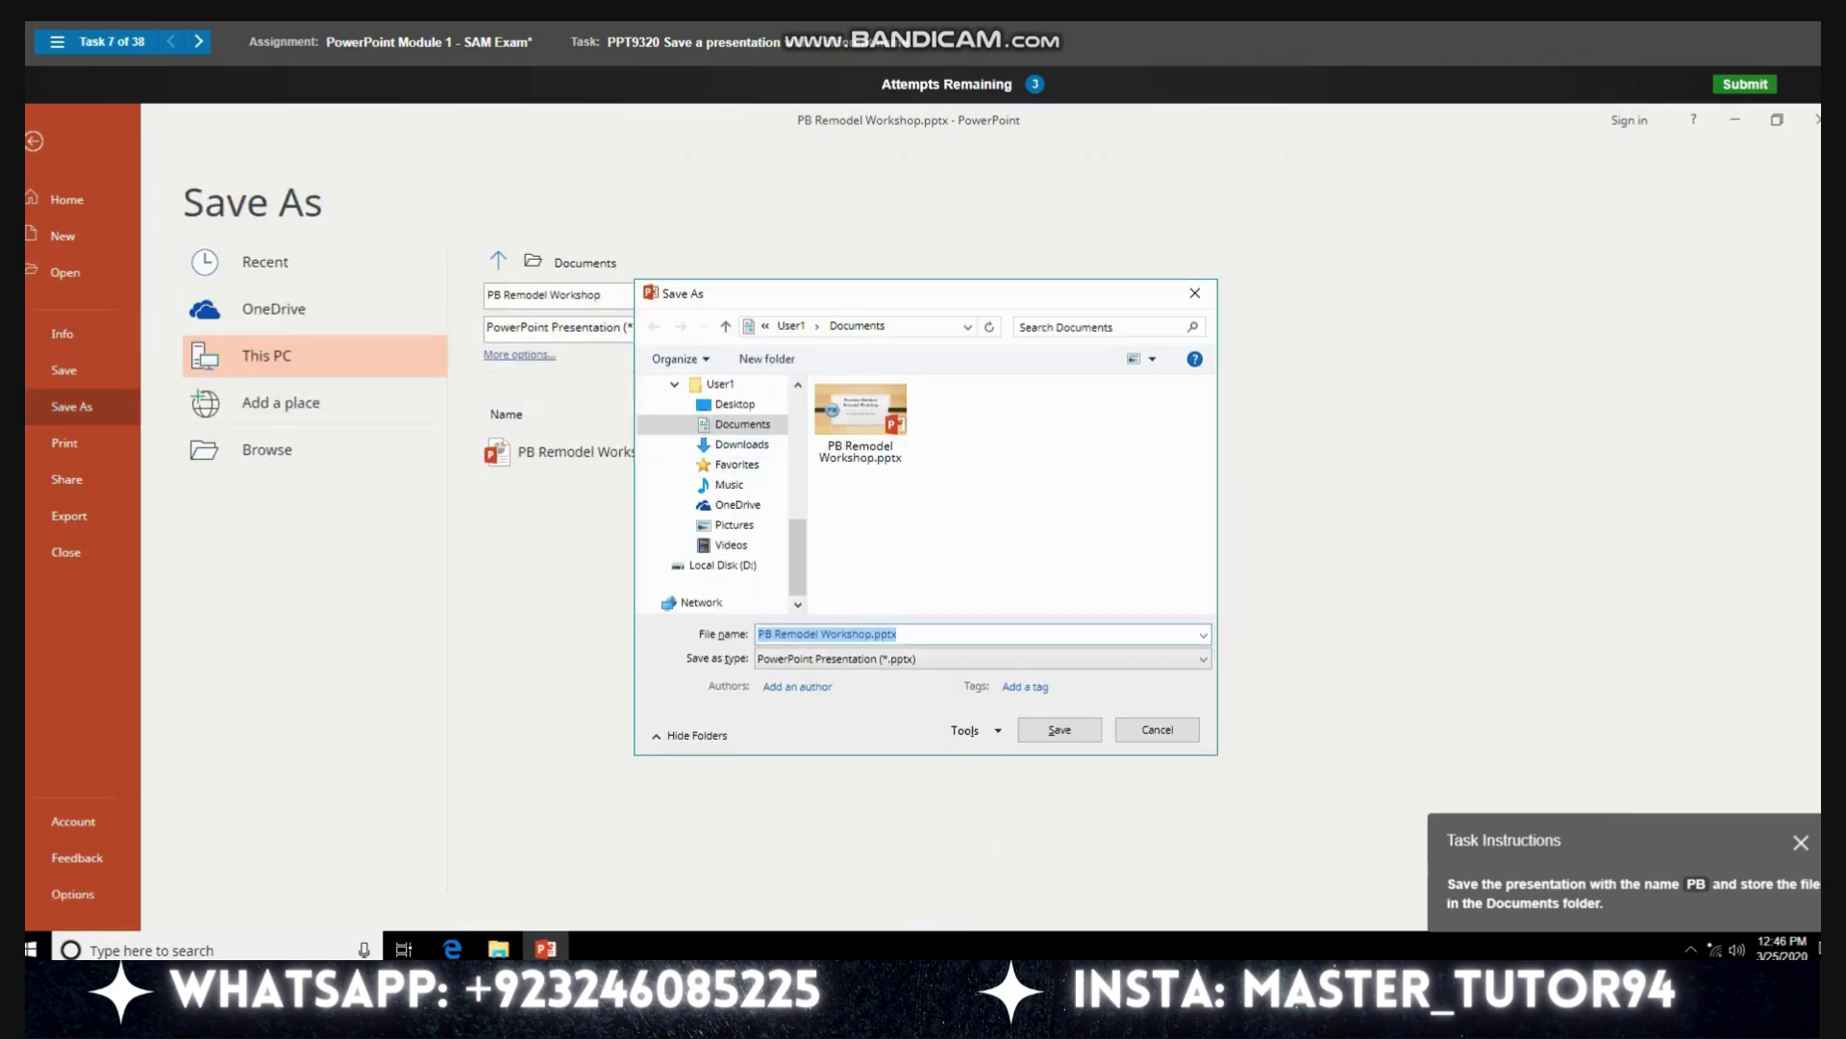
{"action": "left_click", "coordinate": [897, 634]}
{"action": "key", "text": "ctrl+a"}
{"action": "type", "text": "PB"}
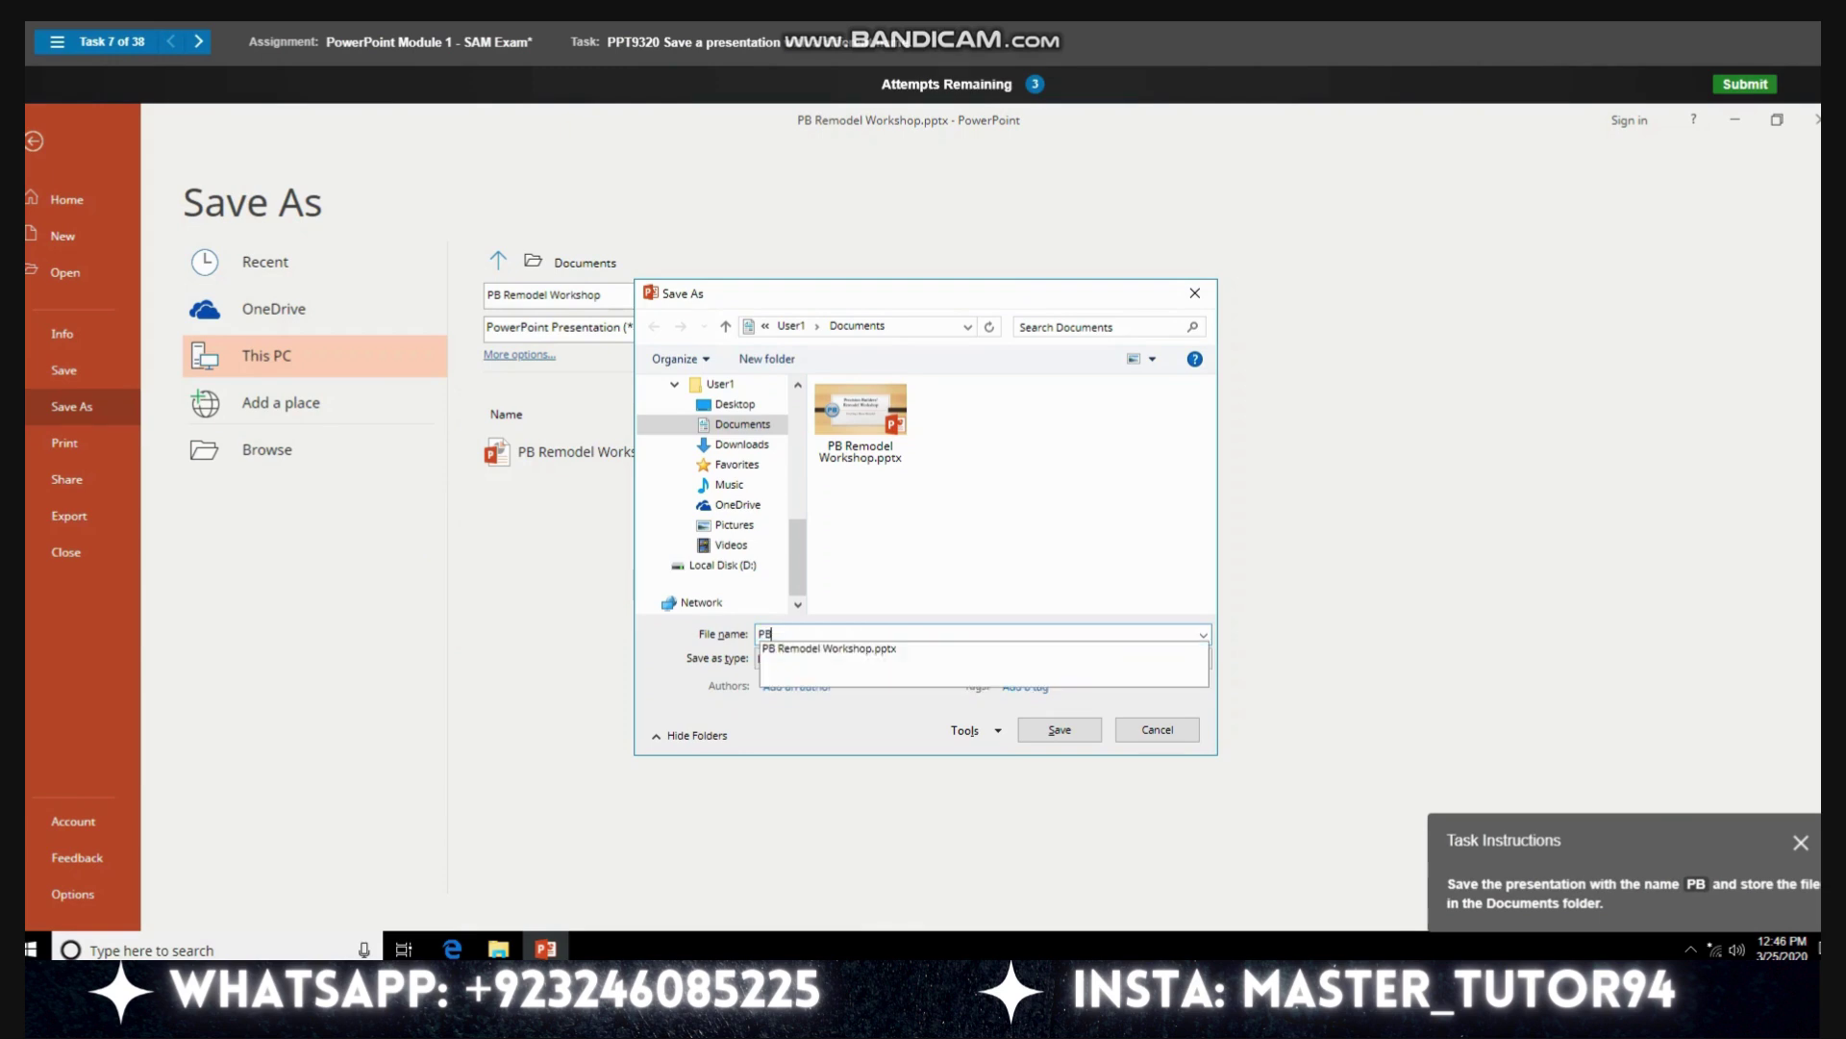
{"action": "key", "text": "Escape"}
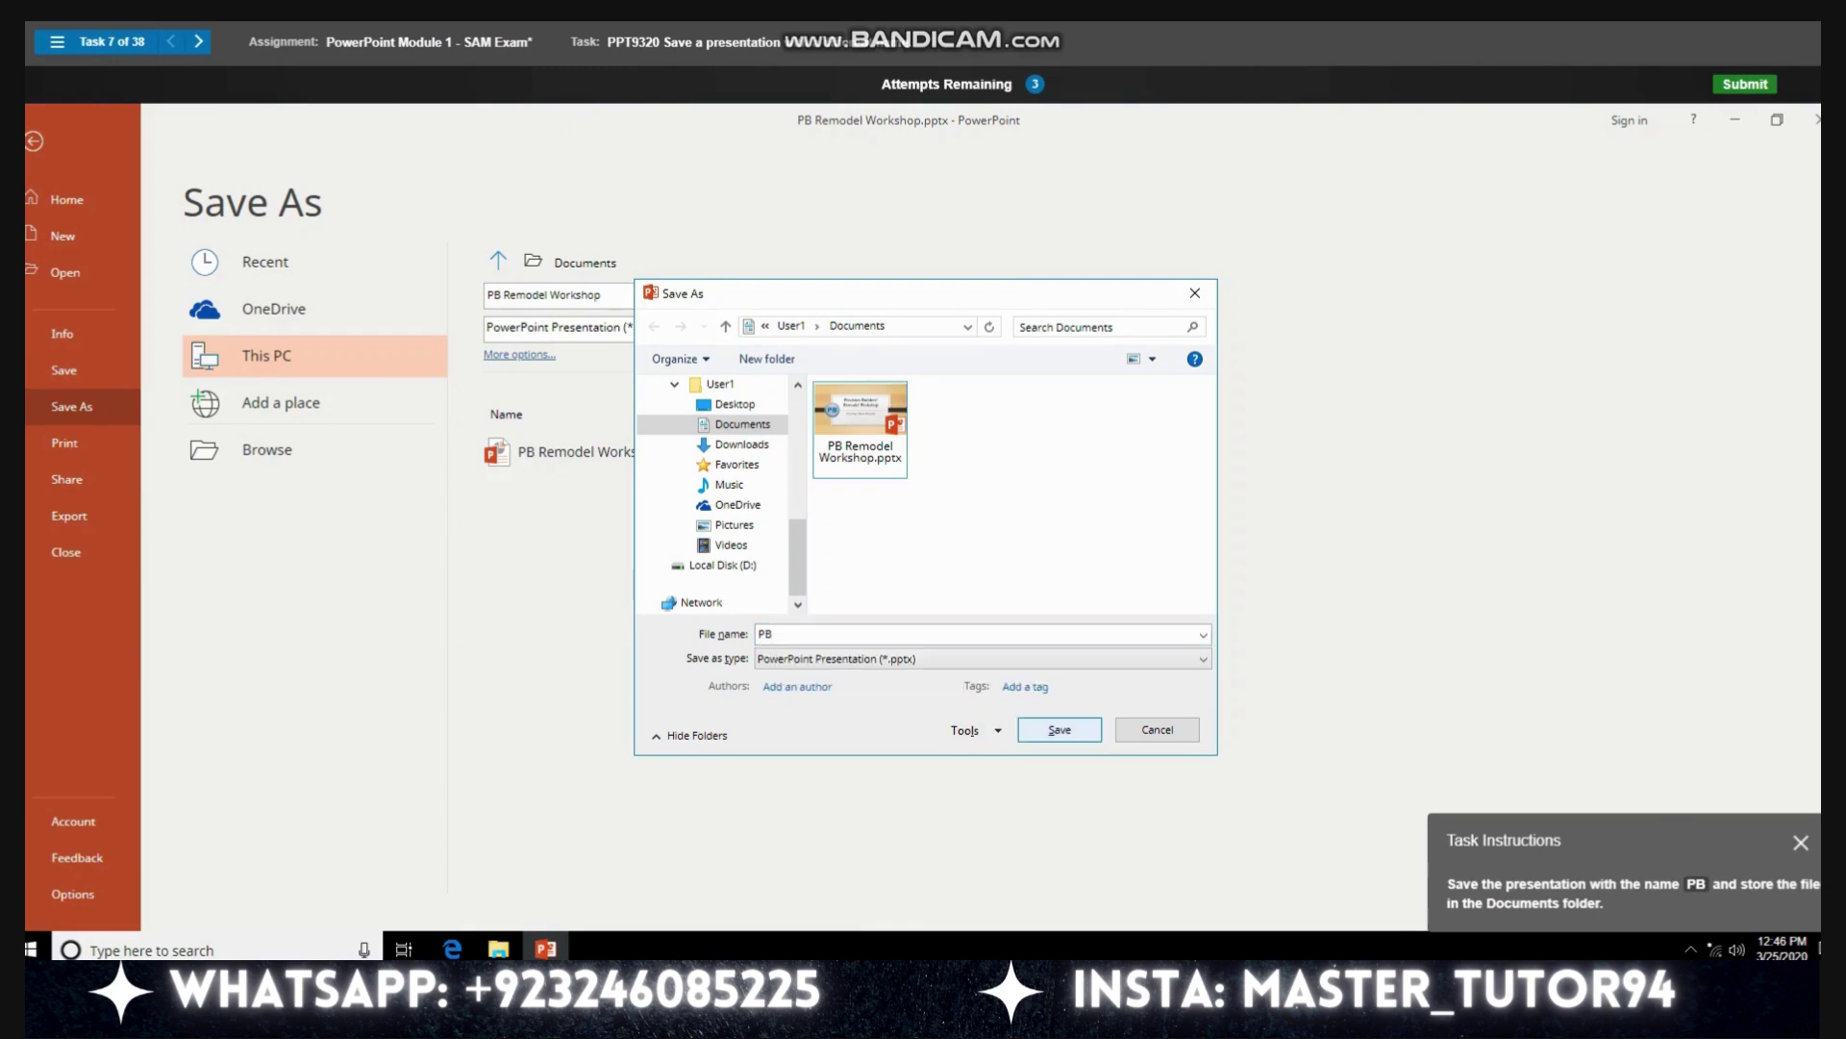
{"action": "key", "text": "Return"}
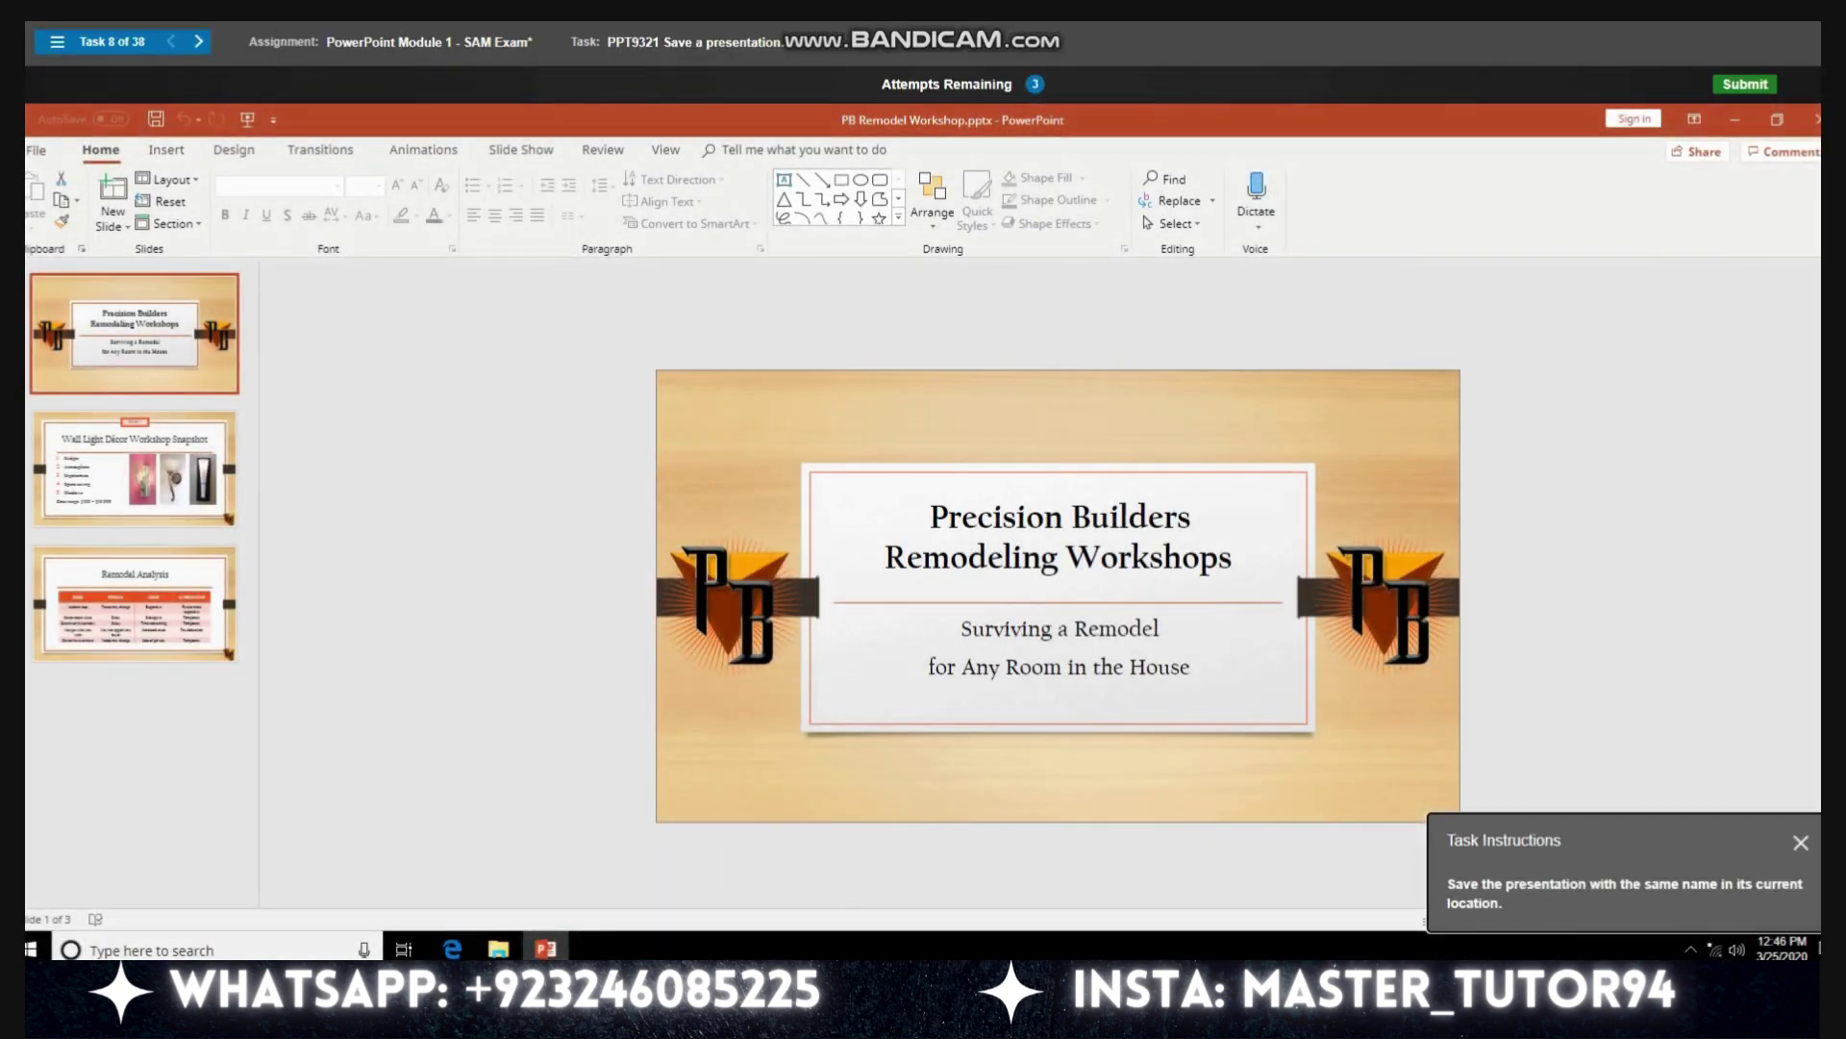
{"action": "key", "text": "ctrl+s"}
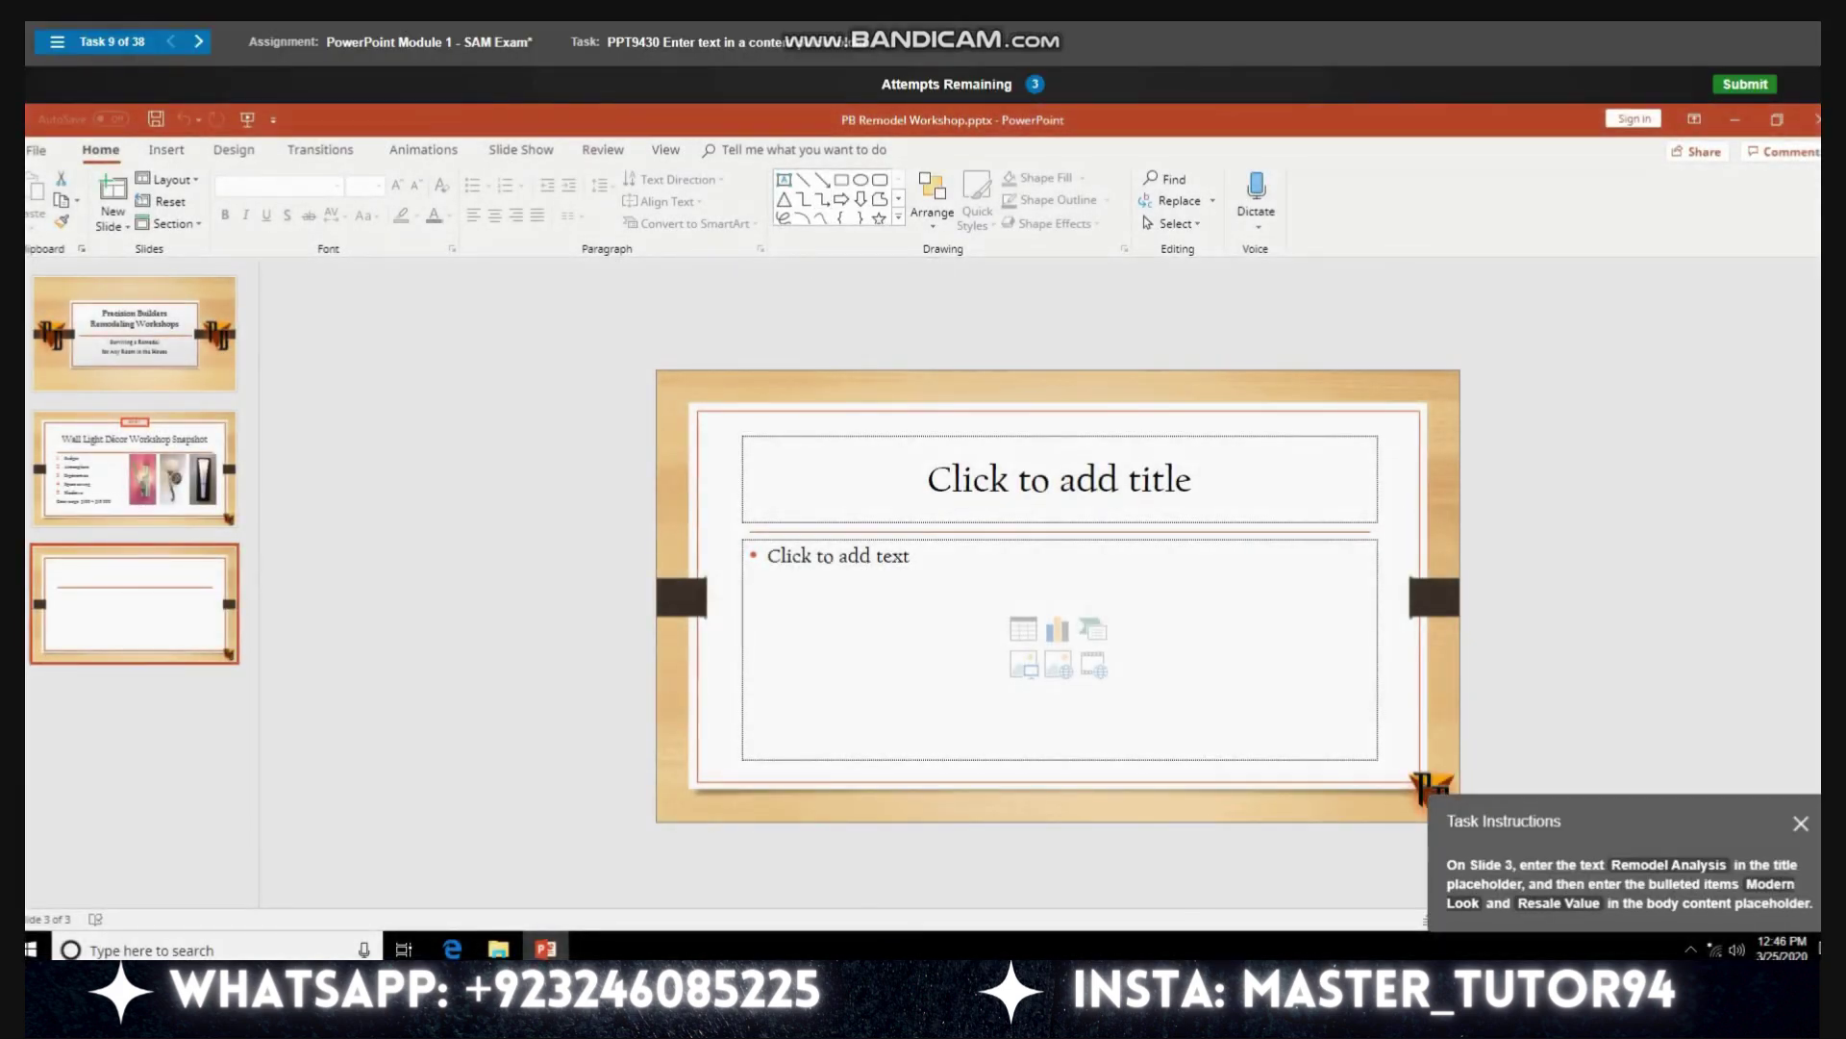
Step: Title Slide 3 'Remodel Analysis' and enter 'Modern Look' as the first body bullet
{"action": "left_click", "coordinate": [1058, 479]}
{"action": "type", "text": "Remod"}
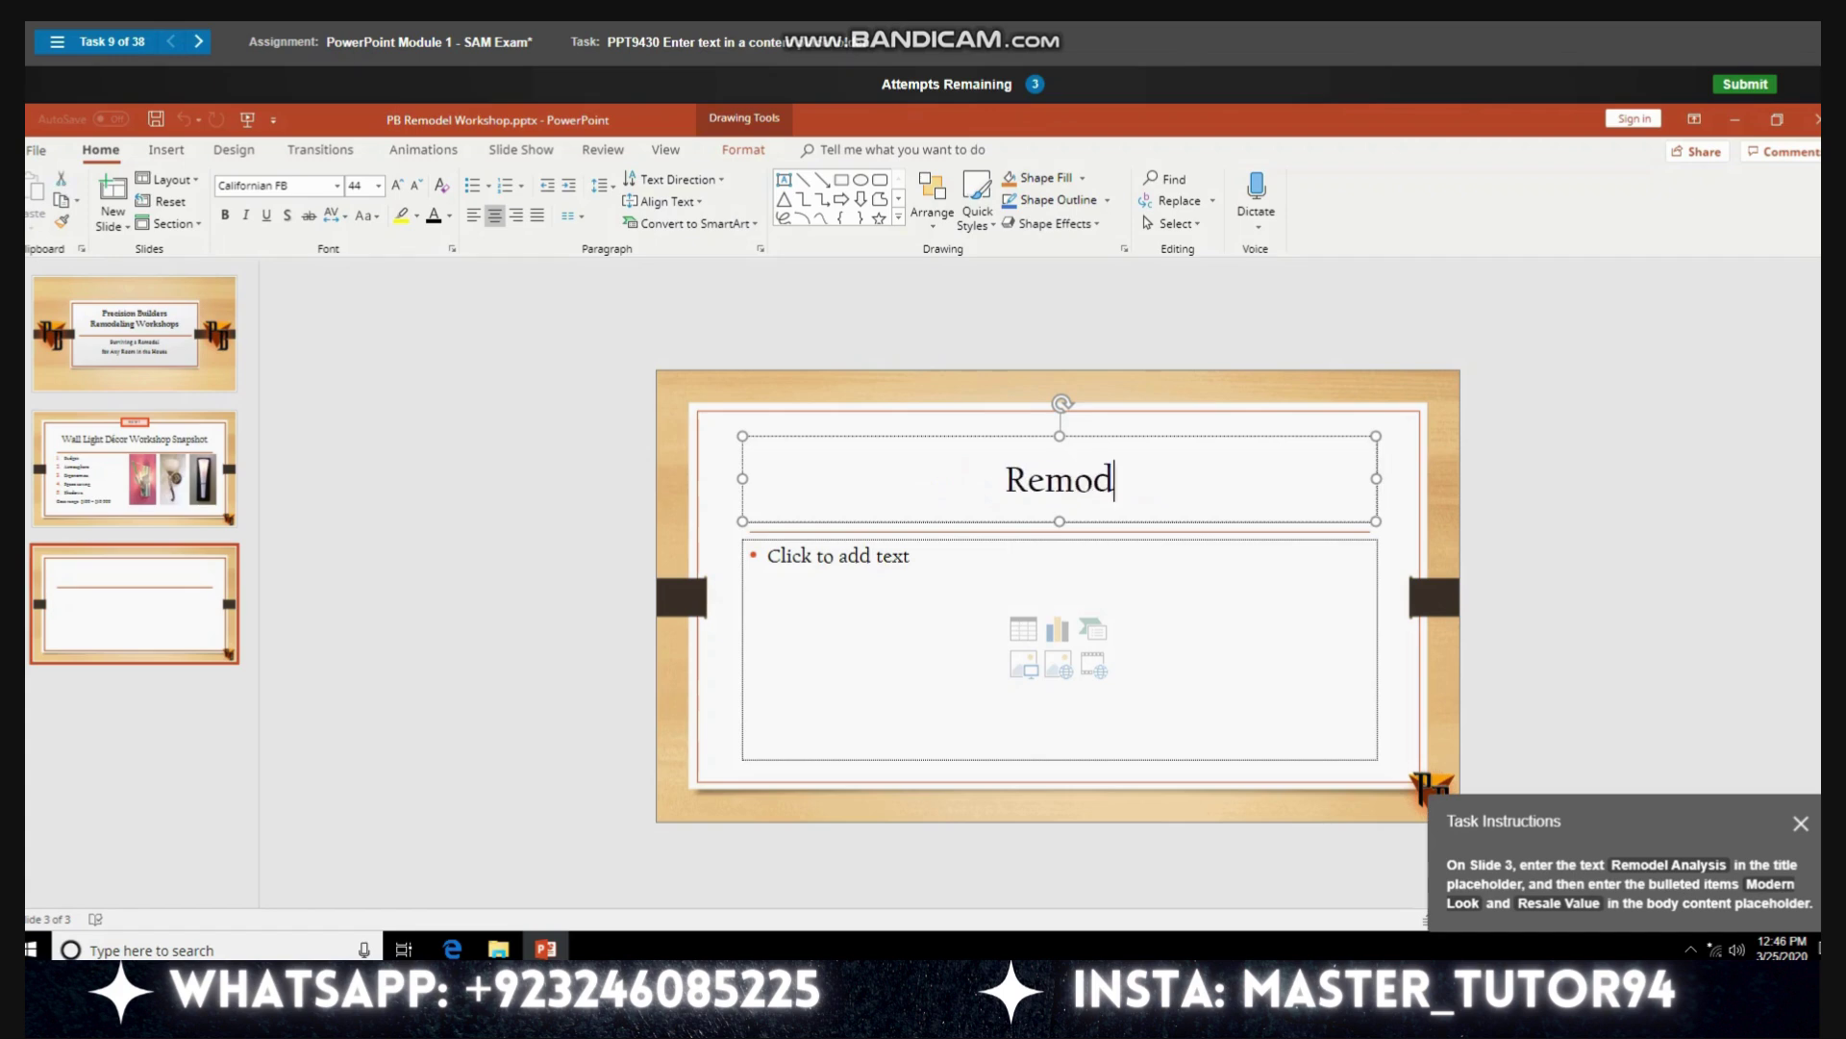
{"action": "type", "text": "el Anal"}
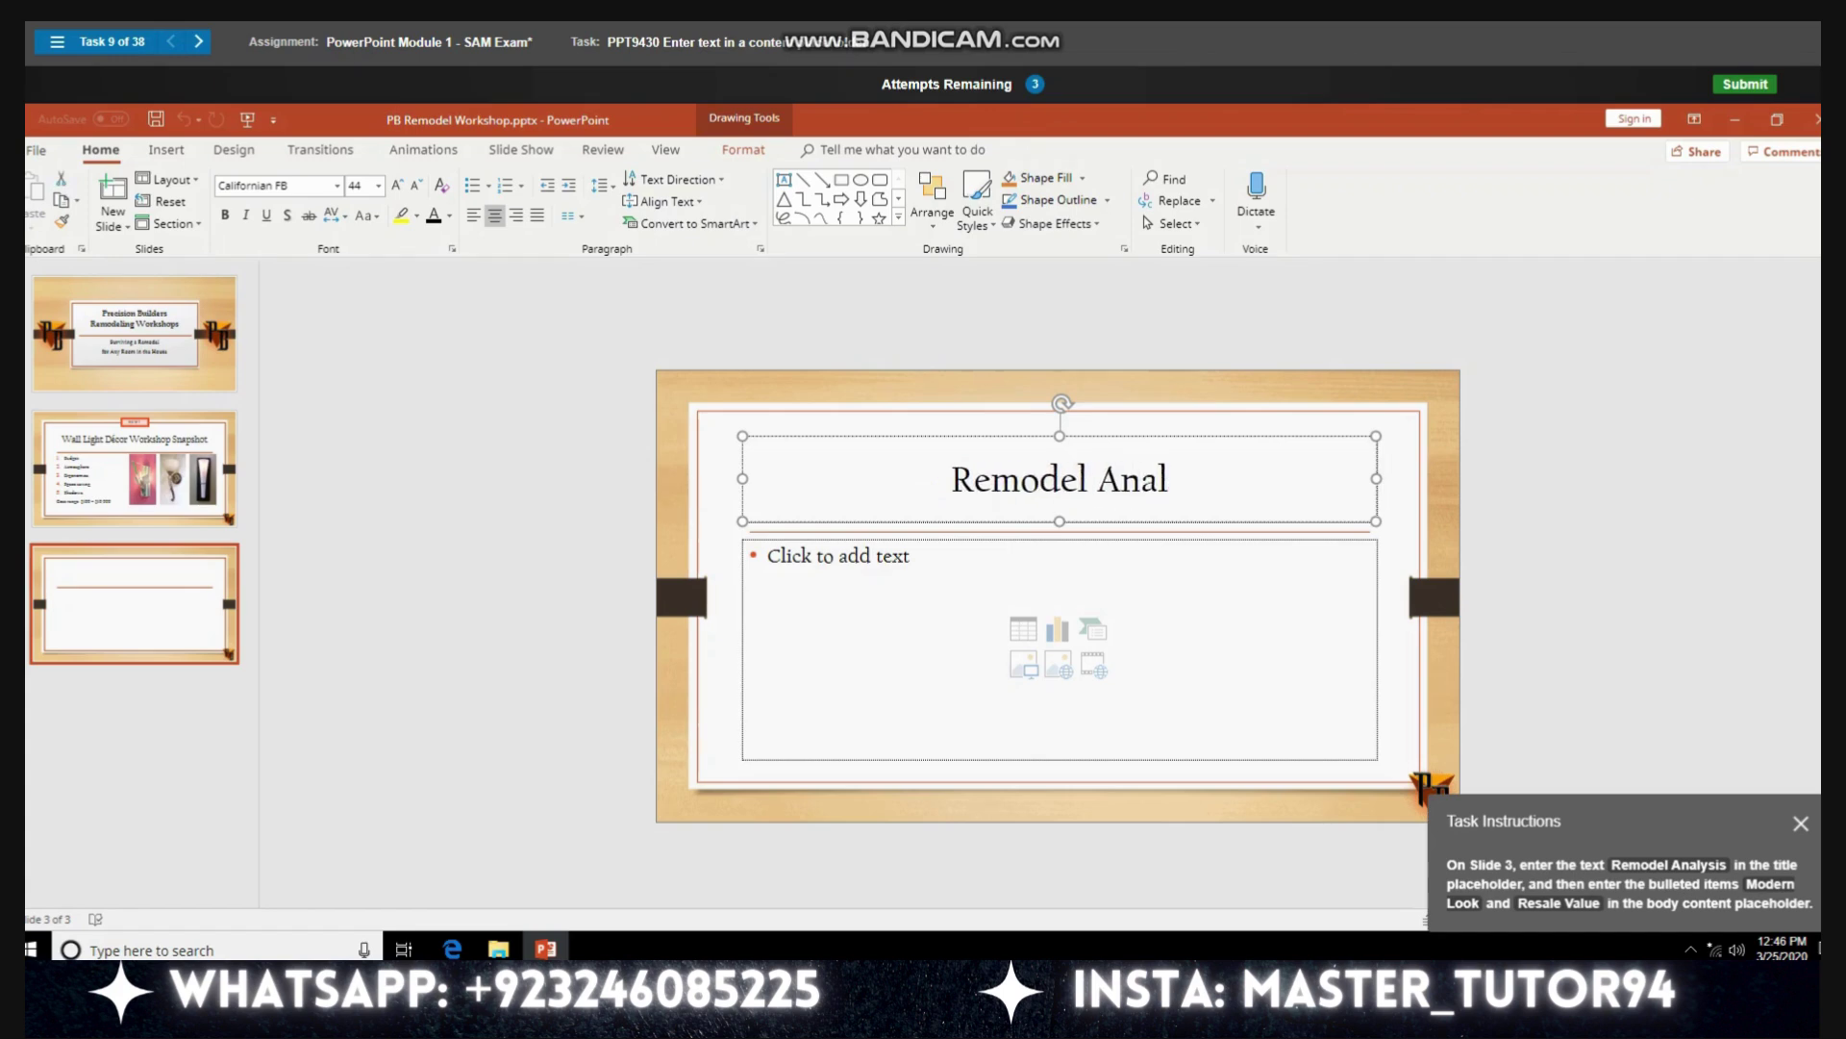
{"action": "type", "text": "ysis"}
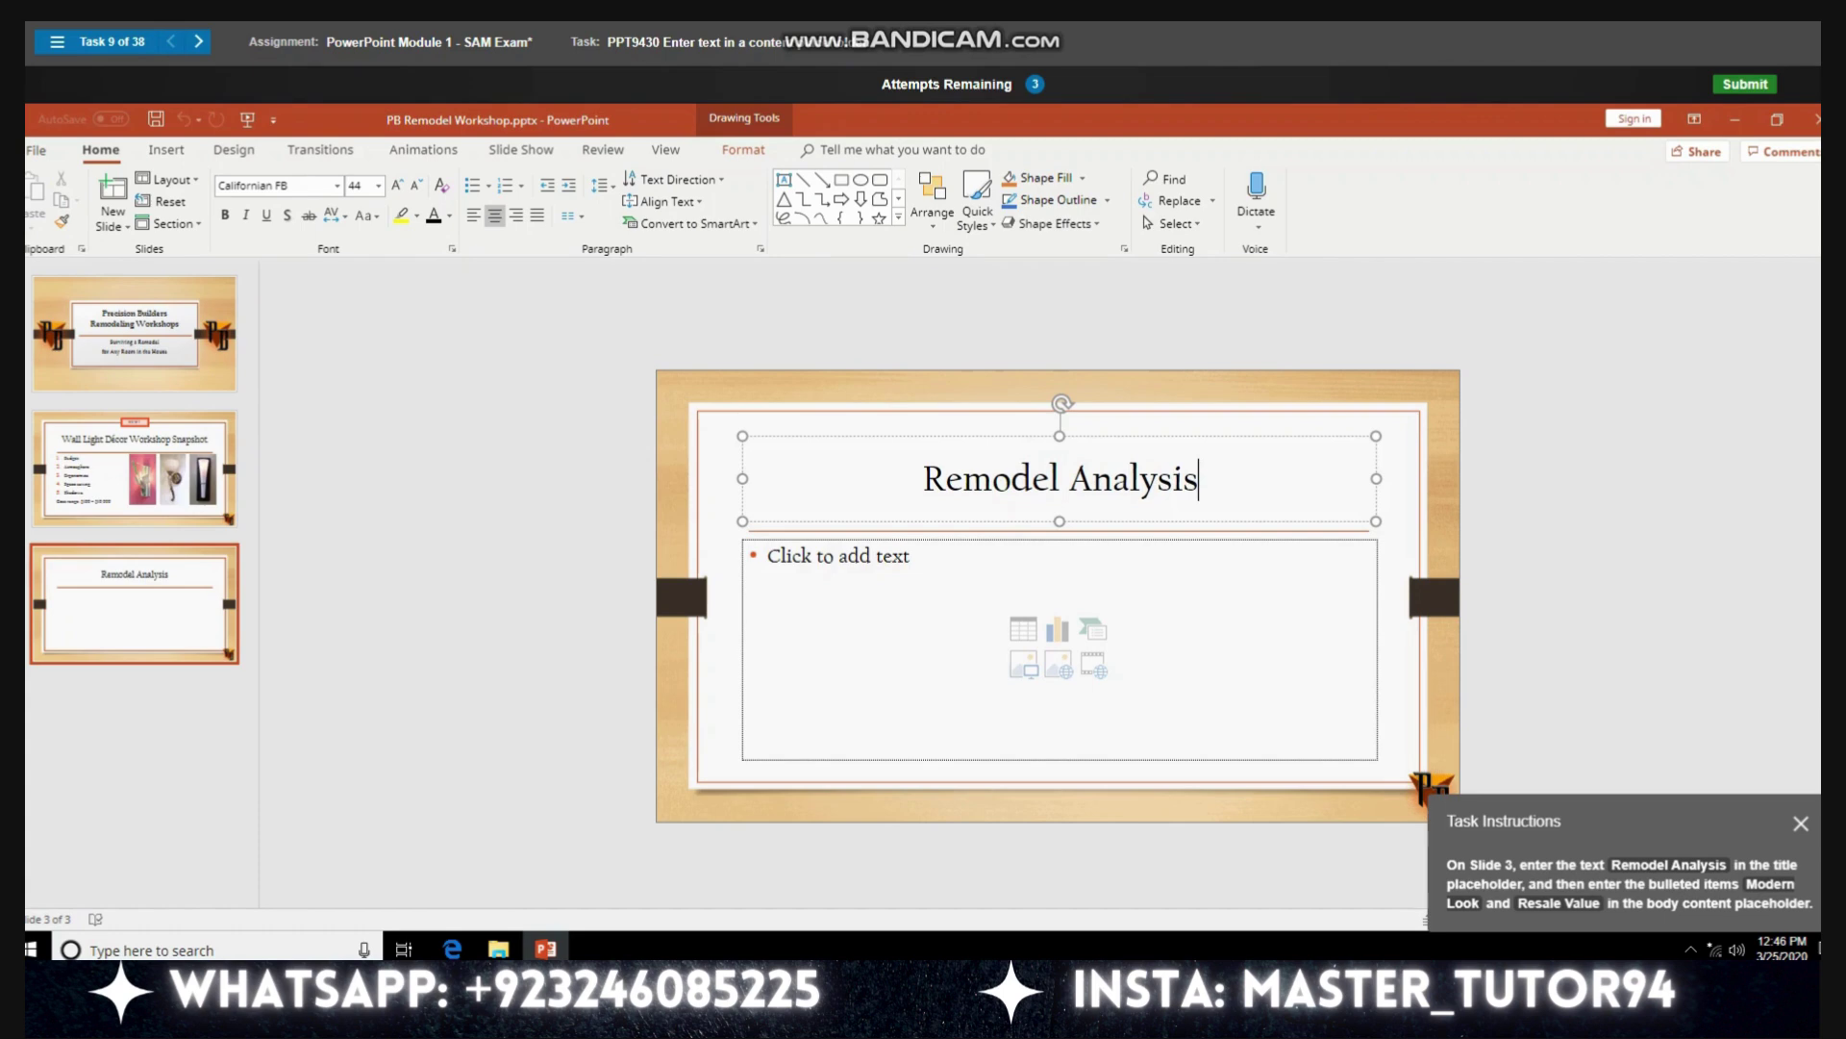
{"action": "left_click", "coordinate": [769, 555]}
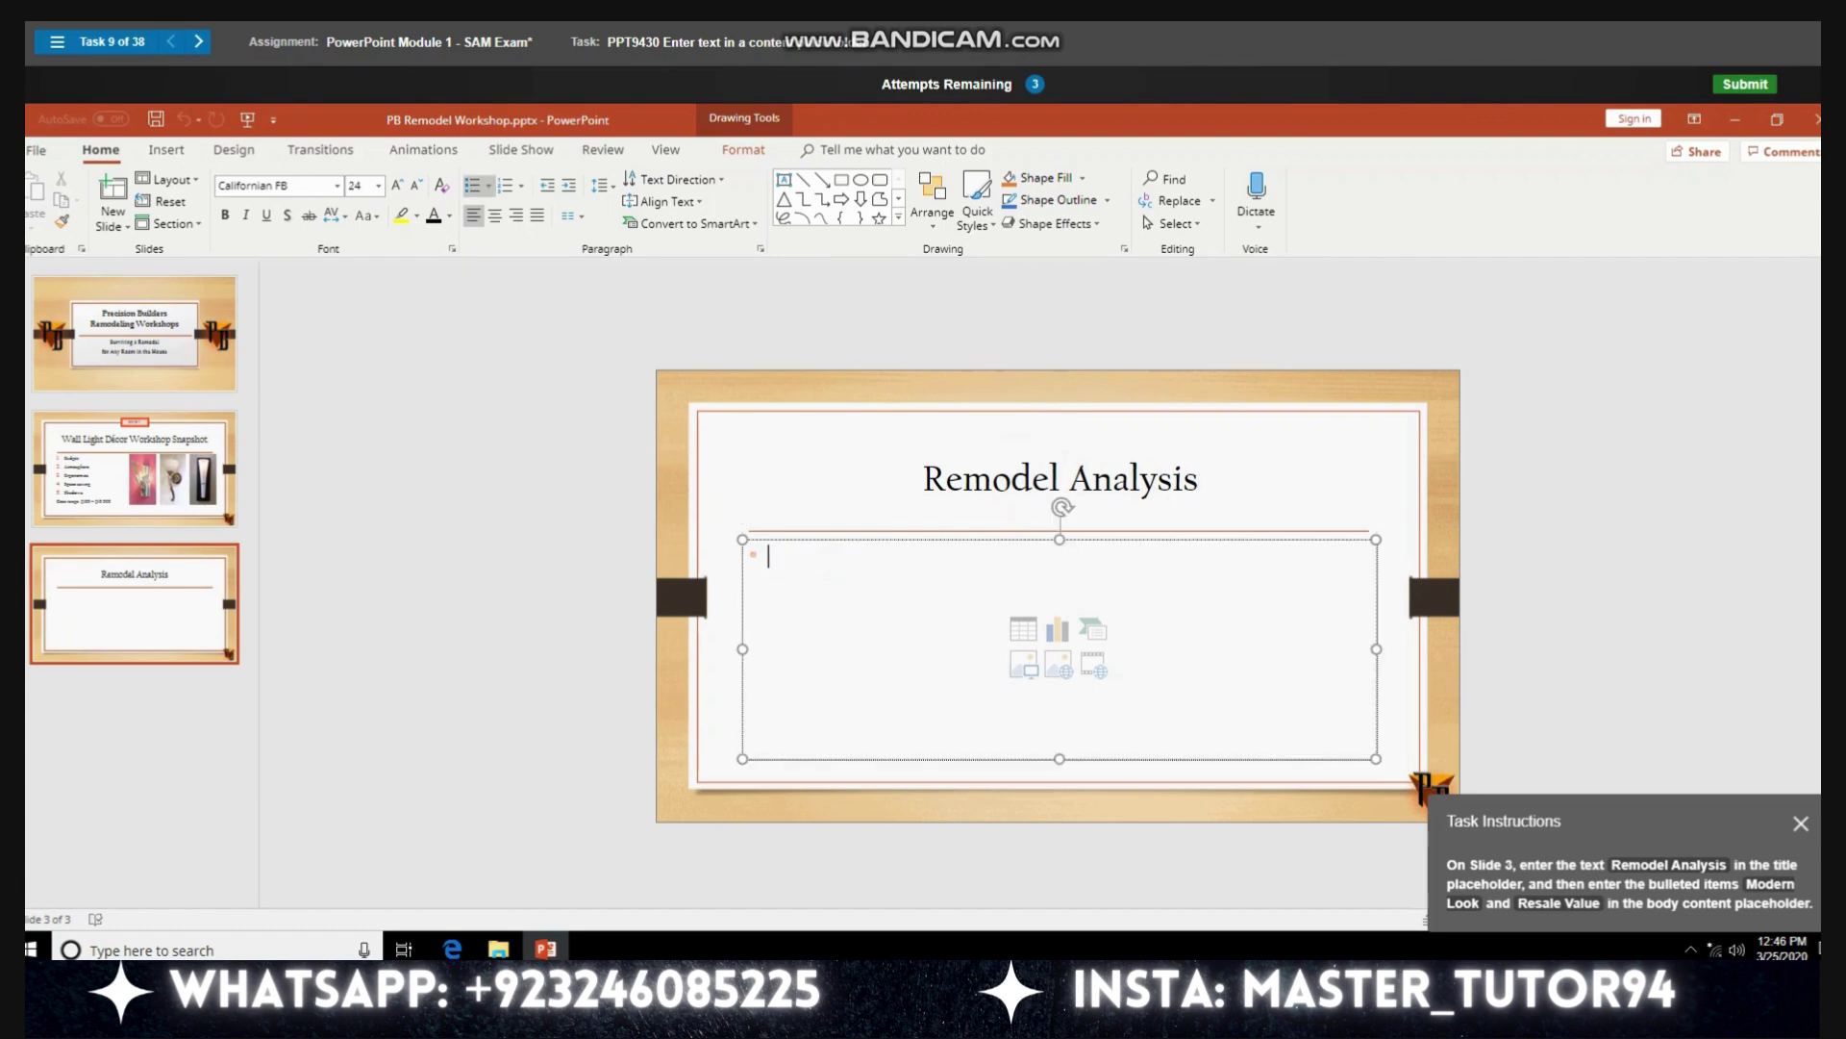
{"action": "type", "text": "moder"}
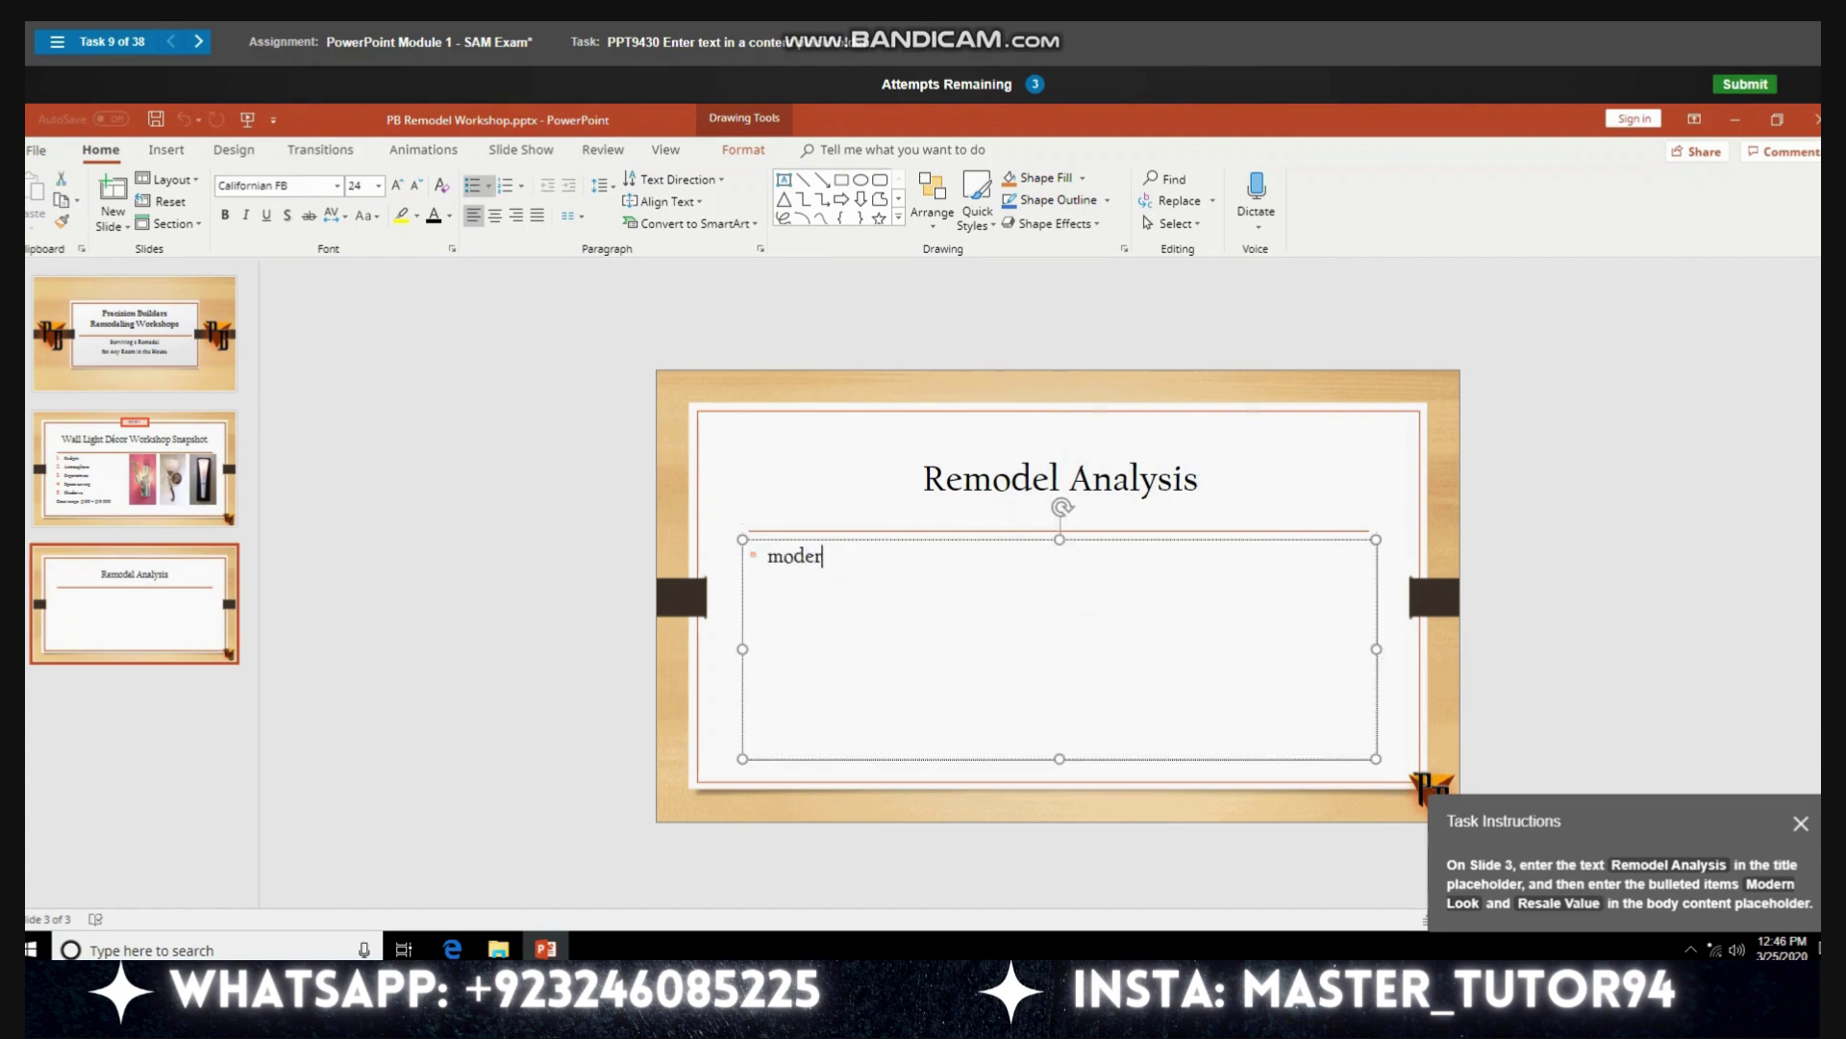
{"action": "key", "text": "BackSpace"}
{"action": "key", "text": "BackSpace"}
{"action": "key", "text": "BackSpace"}
{"action": "key", "text": "BackSpace"}
{"action": "type", "text": "Modern"}
{"action": "type", "text": " Lo"}
{"action": "key", "text": "BackSpace"}
{"action": "key", "text": "BackSpace"}
{"action": "type", "text": "look"}
{"action": "key", "text": "BackSpace"}
{"action": "key", "text": "BackSpace"}
{"action": "key", "text": "BackSpace"}
{"action": "key", "text": "BackSpace"}
{"action": "type", "text": "Look"}
Step: Add a second bullet reading 'Resale Value'
{"action": "key", "text": "Return"}
{"action": "type", "text": "Re"}
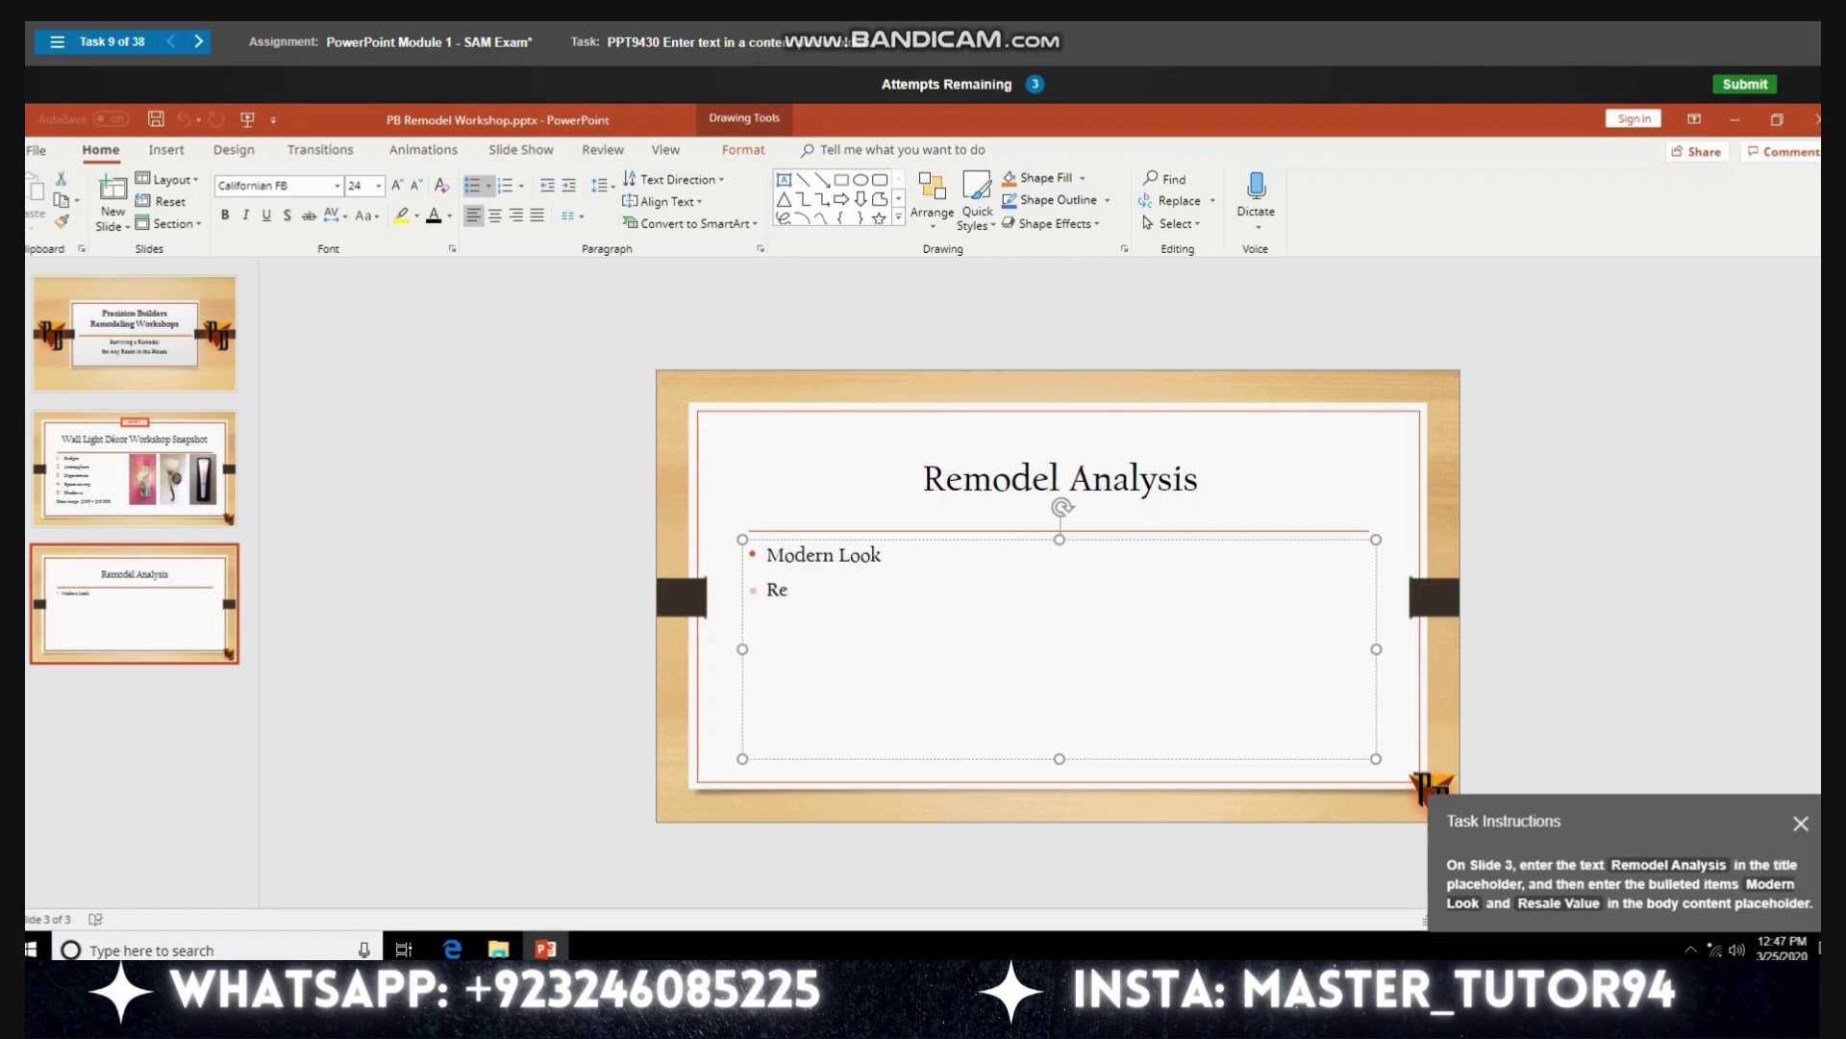
{"action": "type", "text": "sea"}
{"action": "key", "text": "BackSpace"}
{"action": "key", "text": "BackSpace"}
{"action": "type", "text": "ale"}
{"action": "type", "text": " Val"}
{"action": "type", "text": "ue"}
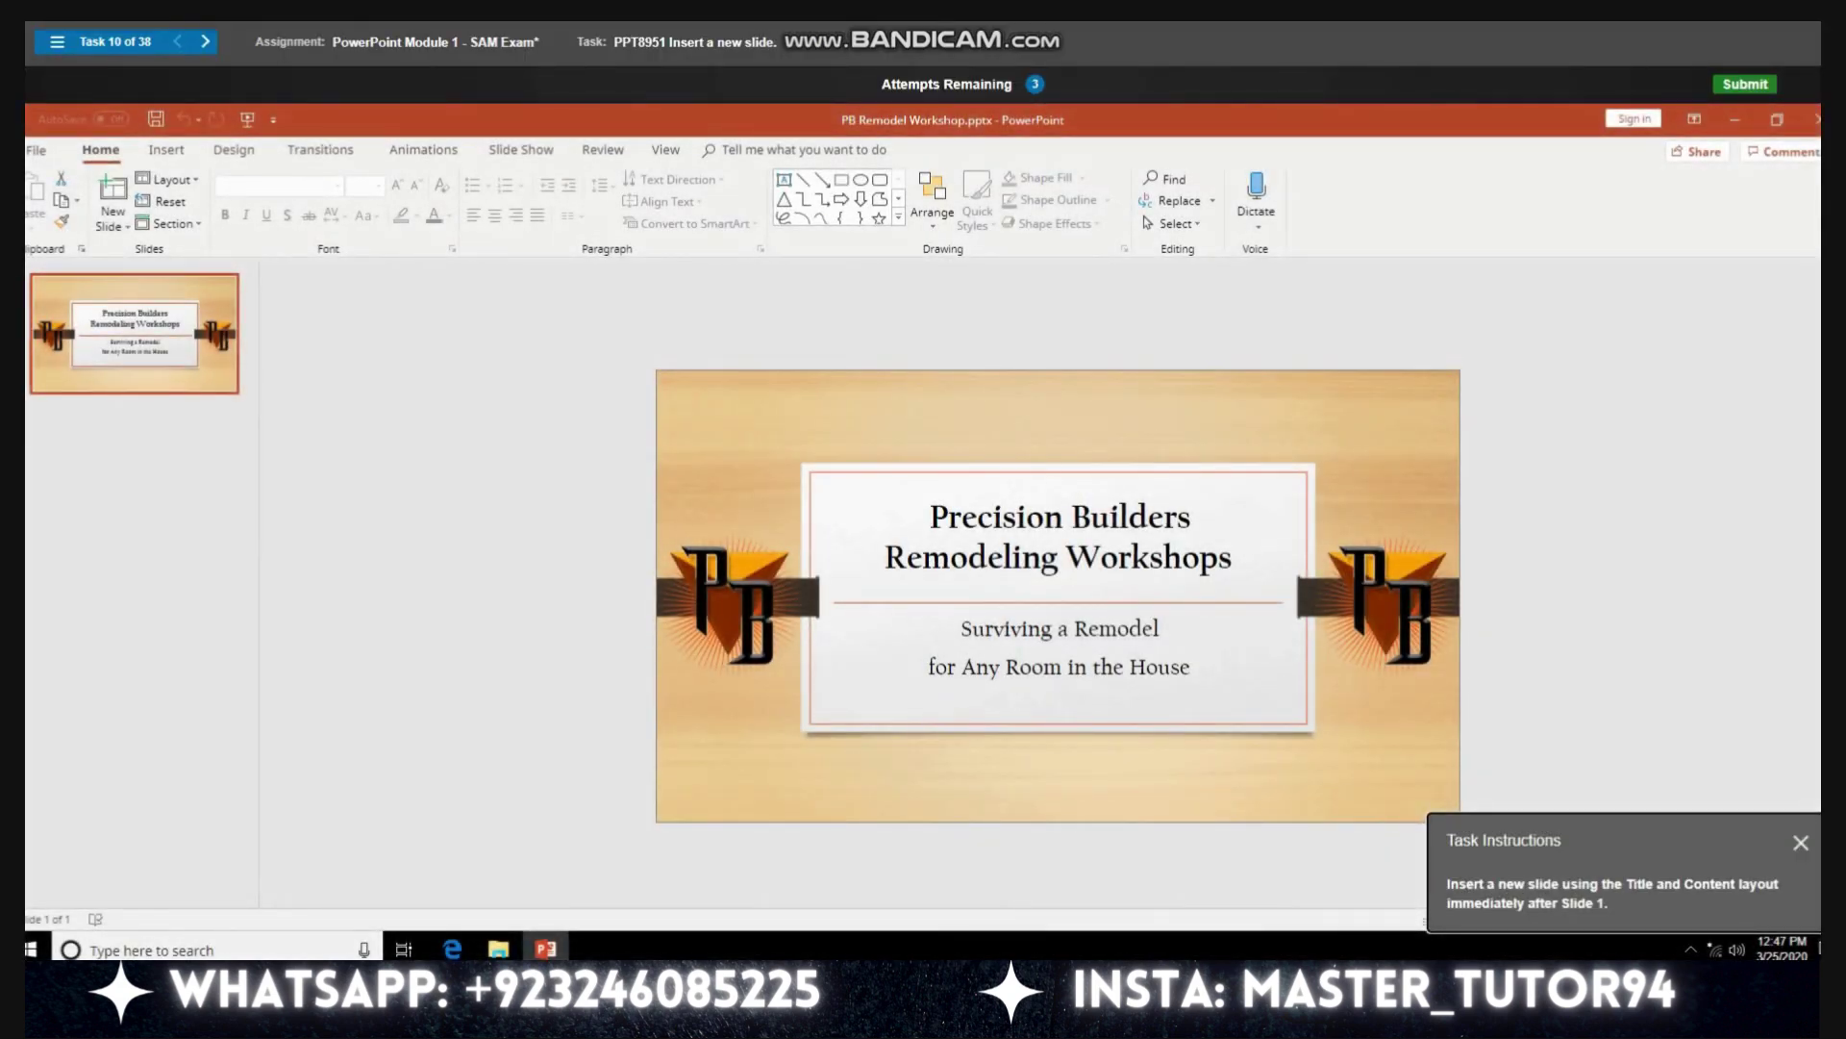
Step: Insert a Title and Content slide after slide 1 and a Section Header slide after slide 2
{"action": "left_click", "coordinate": [113, 221]}
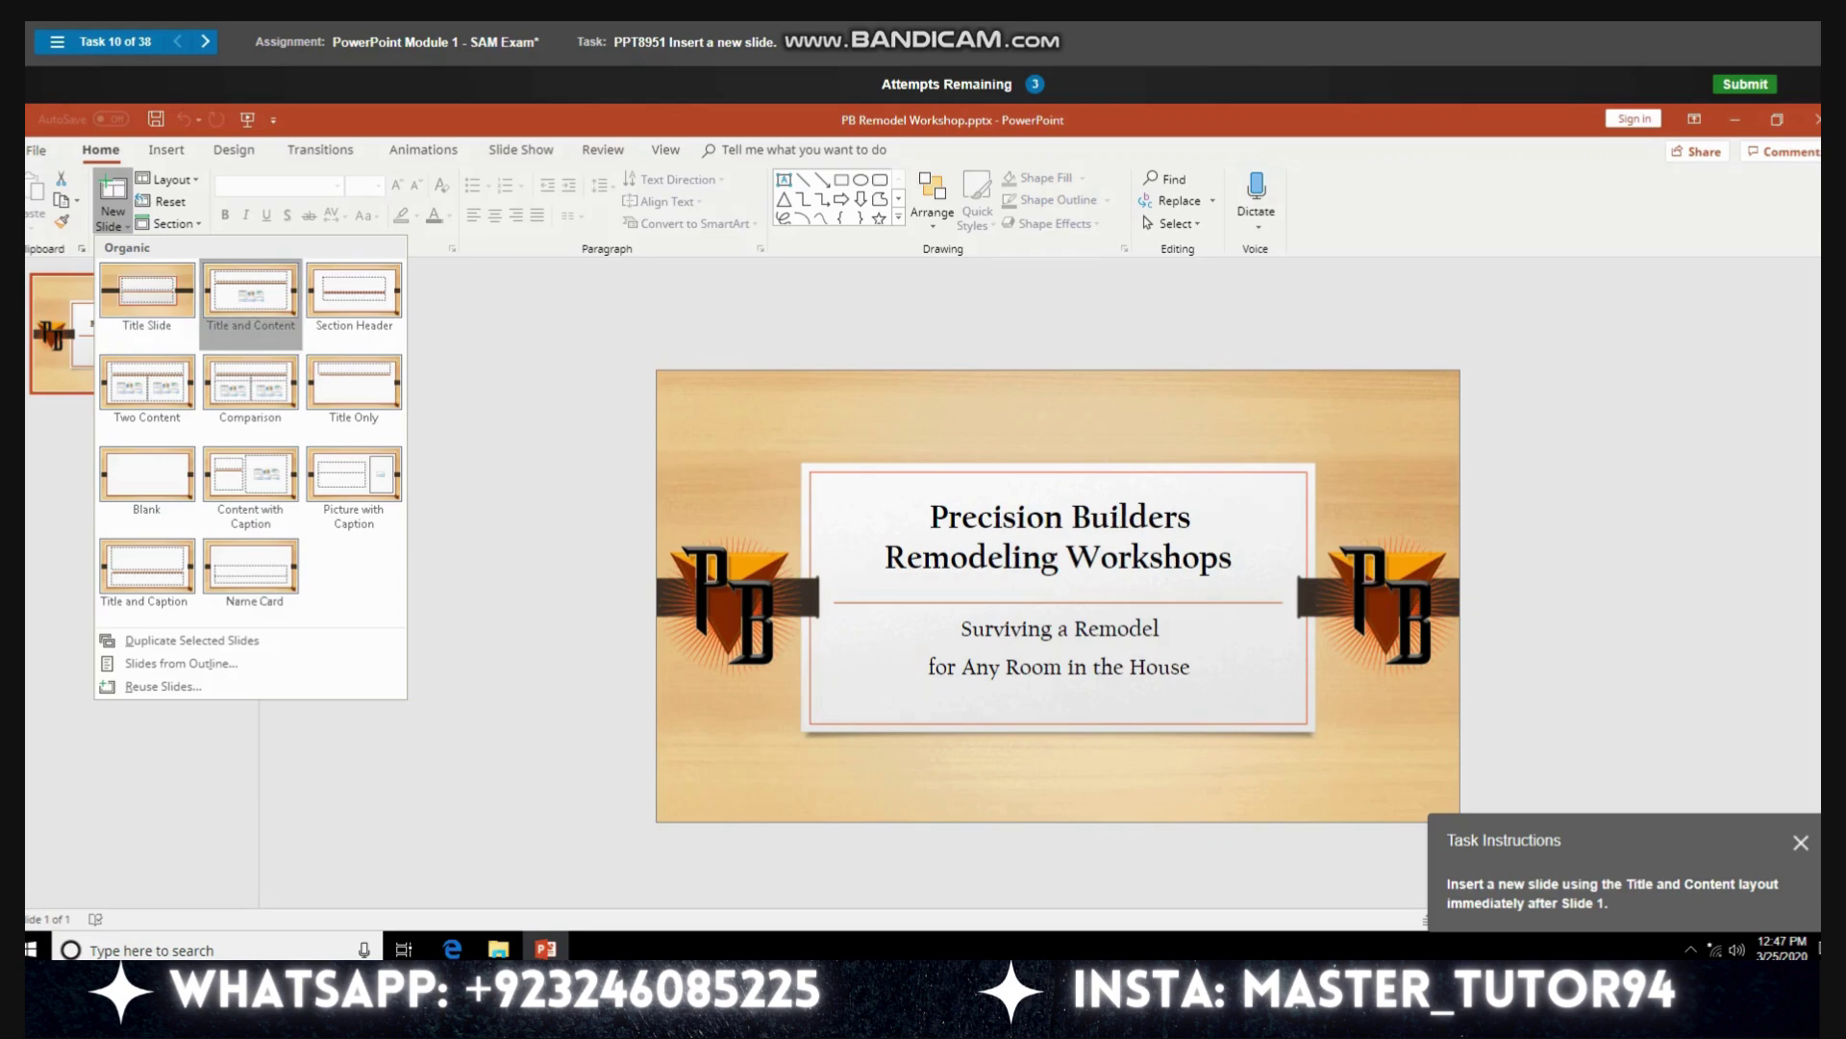
{"action": "left_click", "coordinate": [250, 291]}
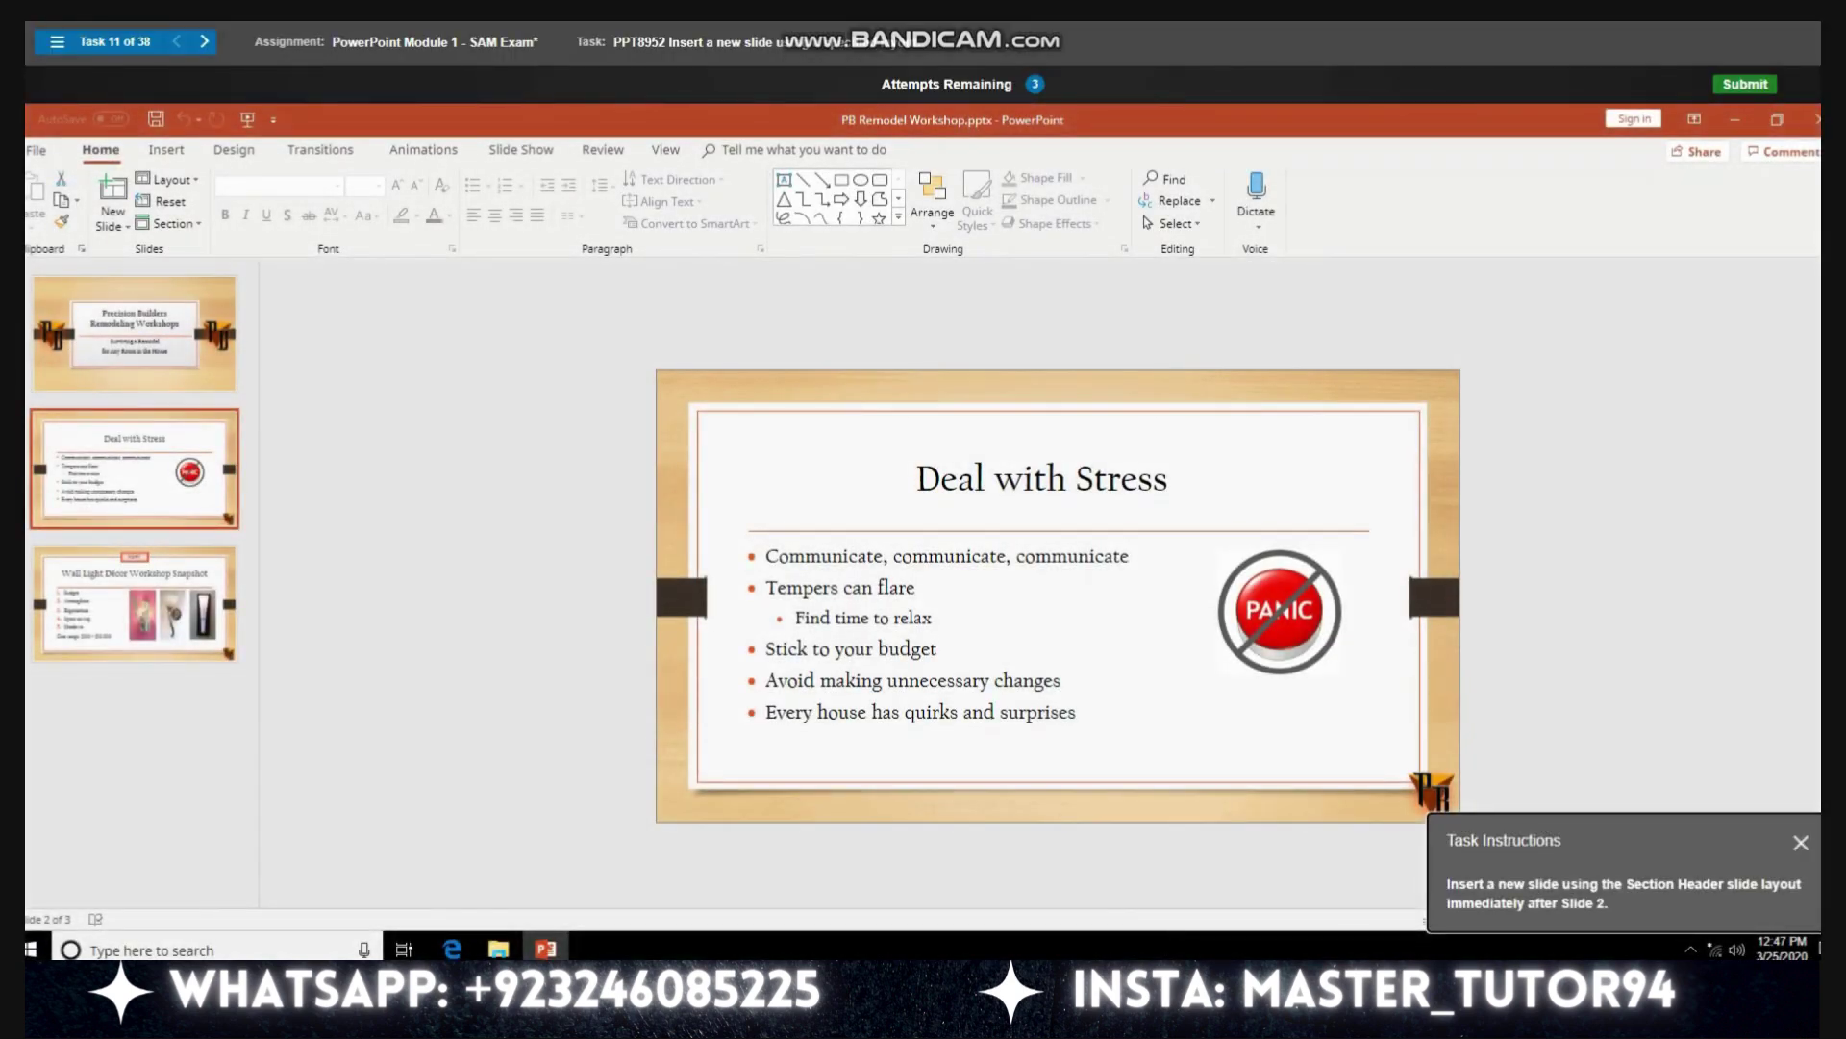
{"action": "left_click", "coordinate": [112, 221]}
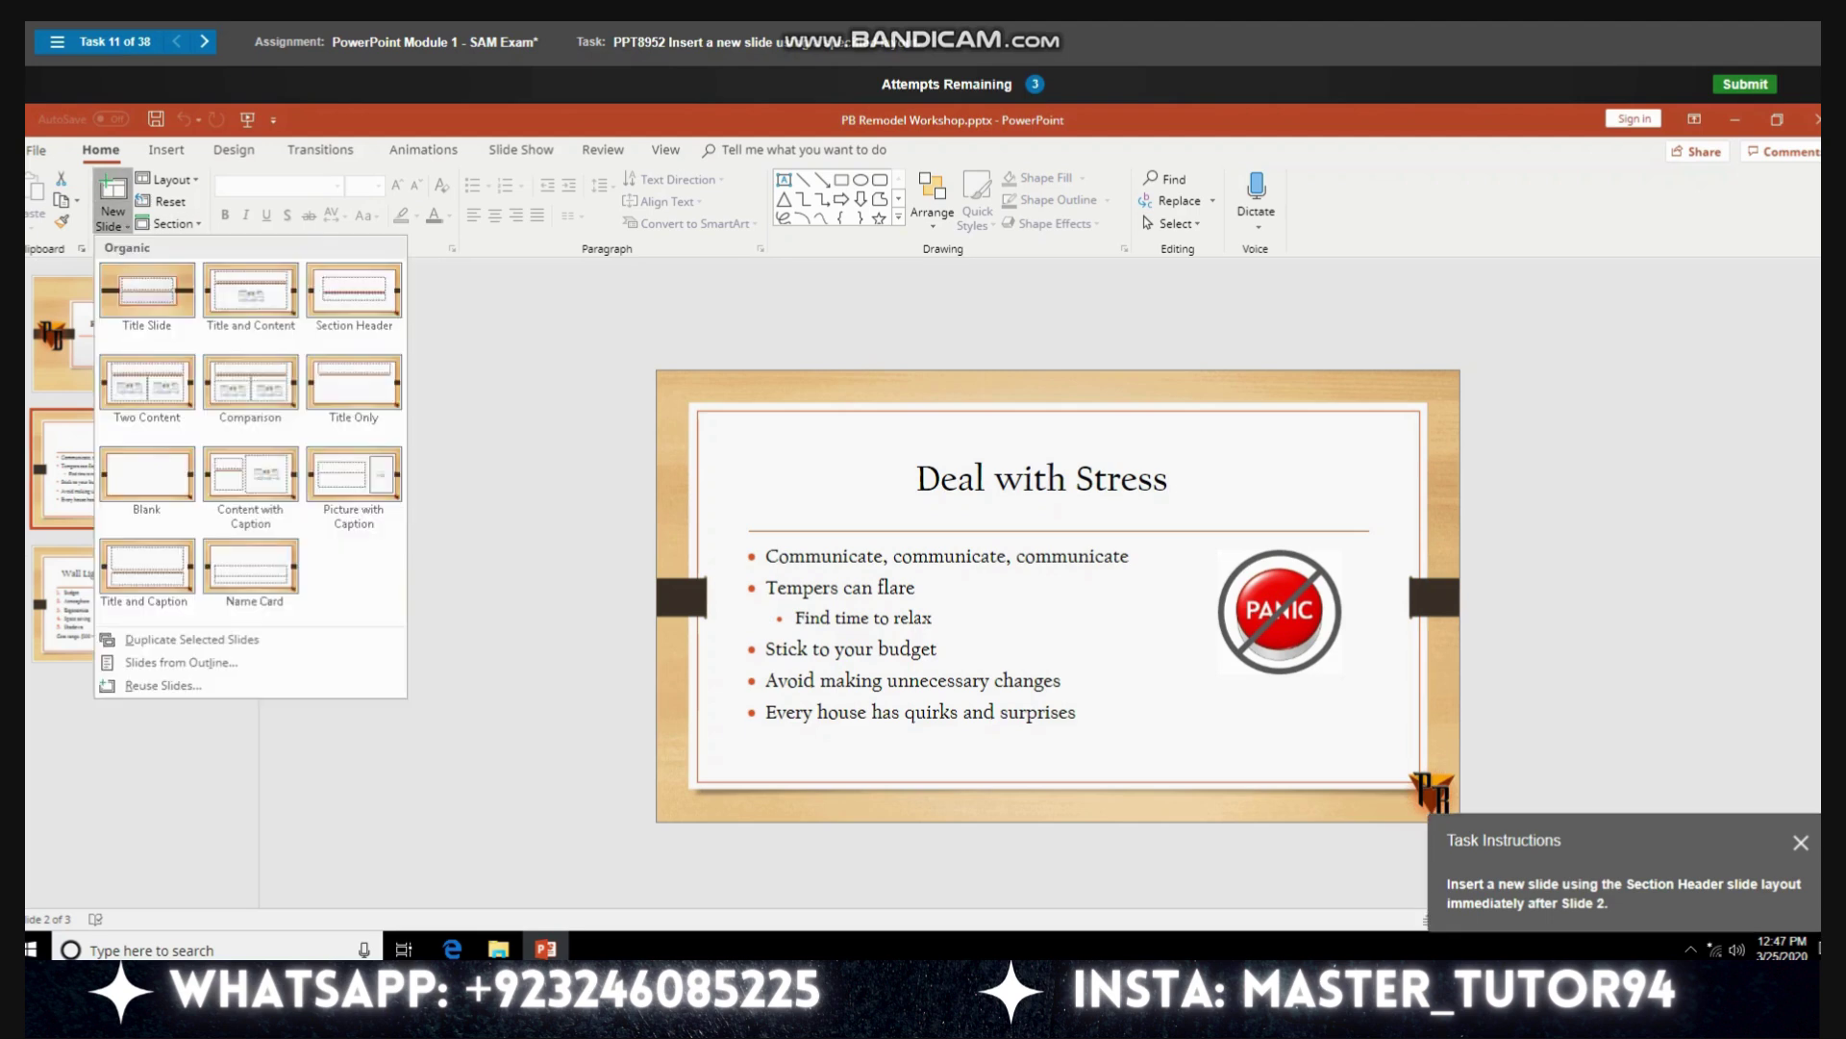
{"action": "left_click", "coordinate": [354, 292]}
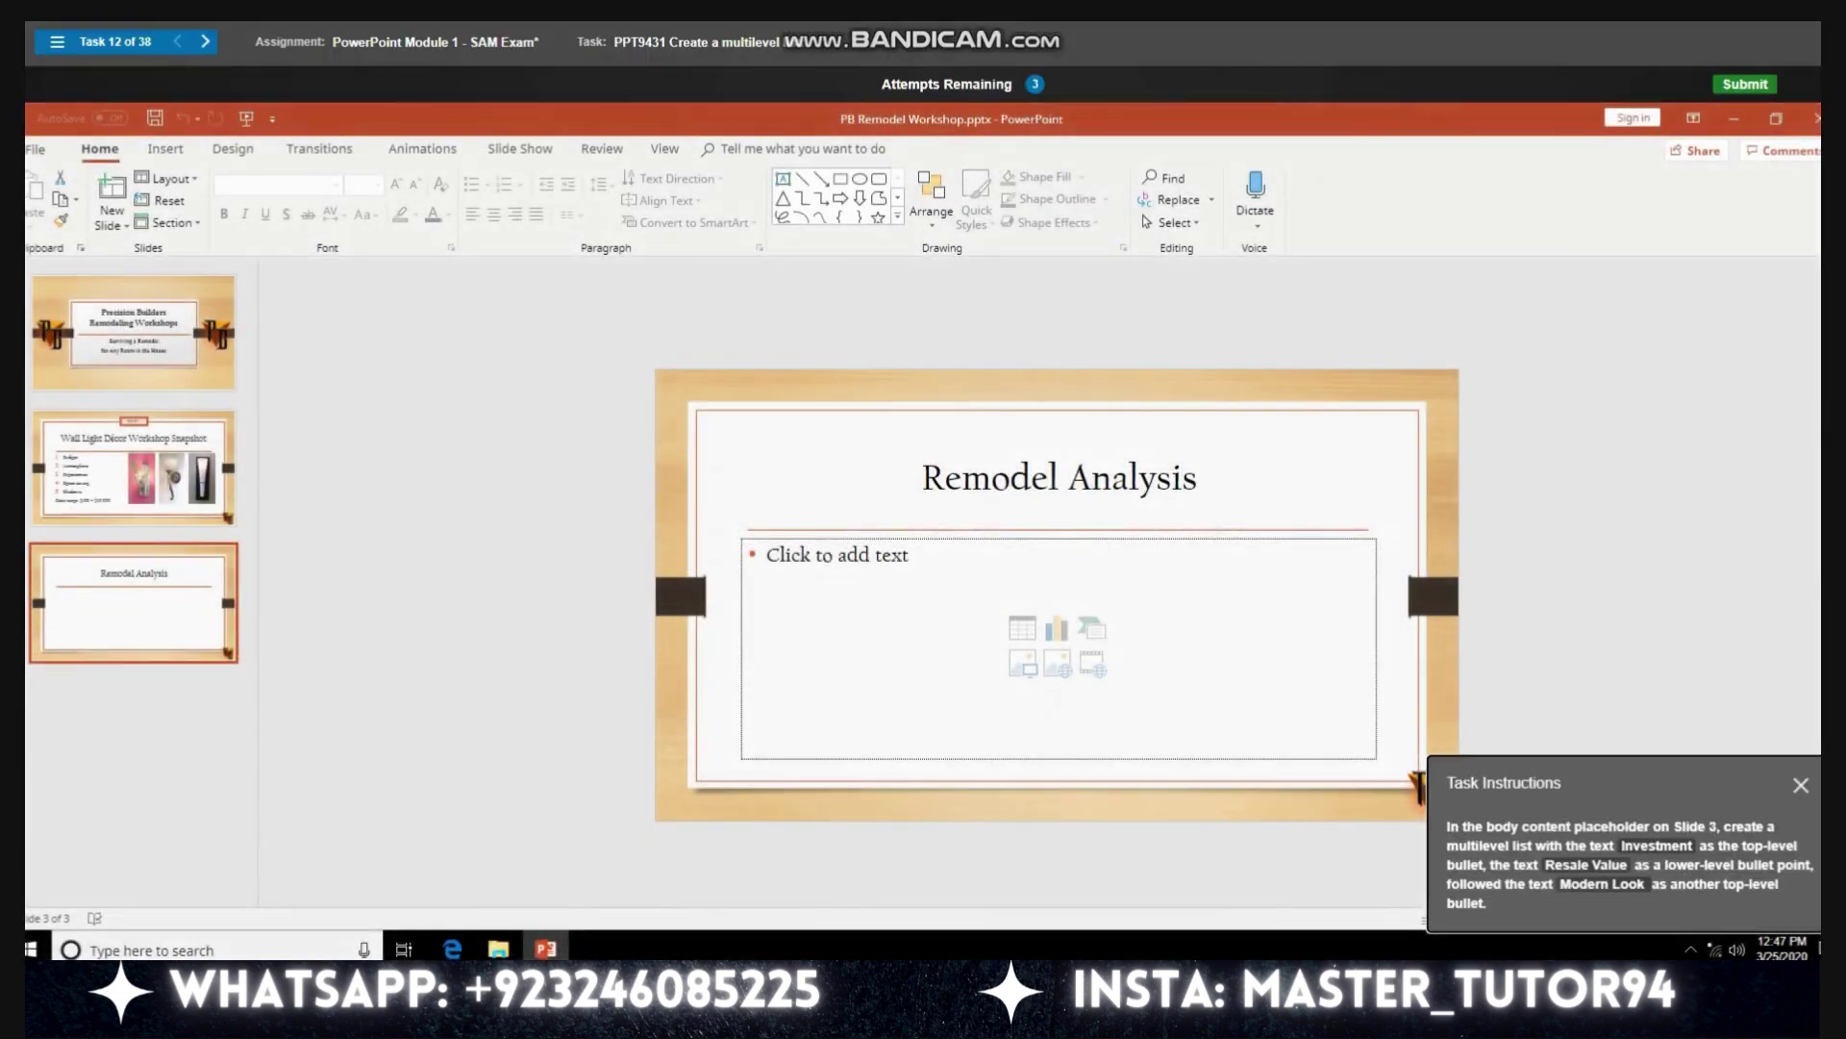
Step: In slide 3's body, enter 'Investment', indented 'Resale Value' beneath it, then top-level 'Modern Look'
{"action": "left_click", "coordinate": [771, 554]}
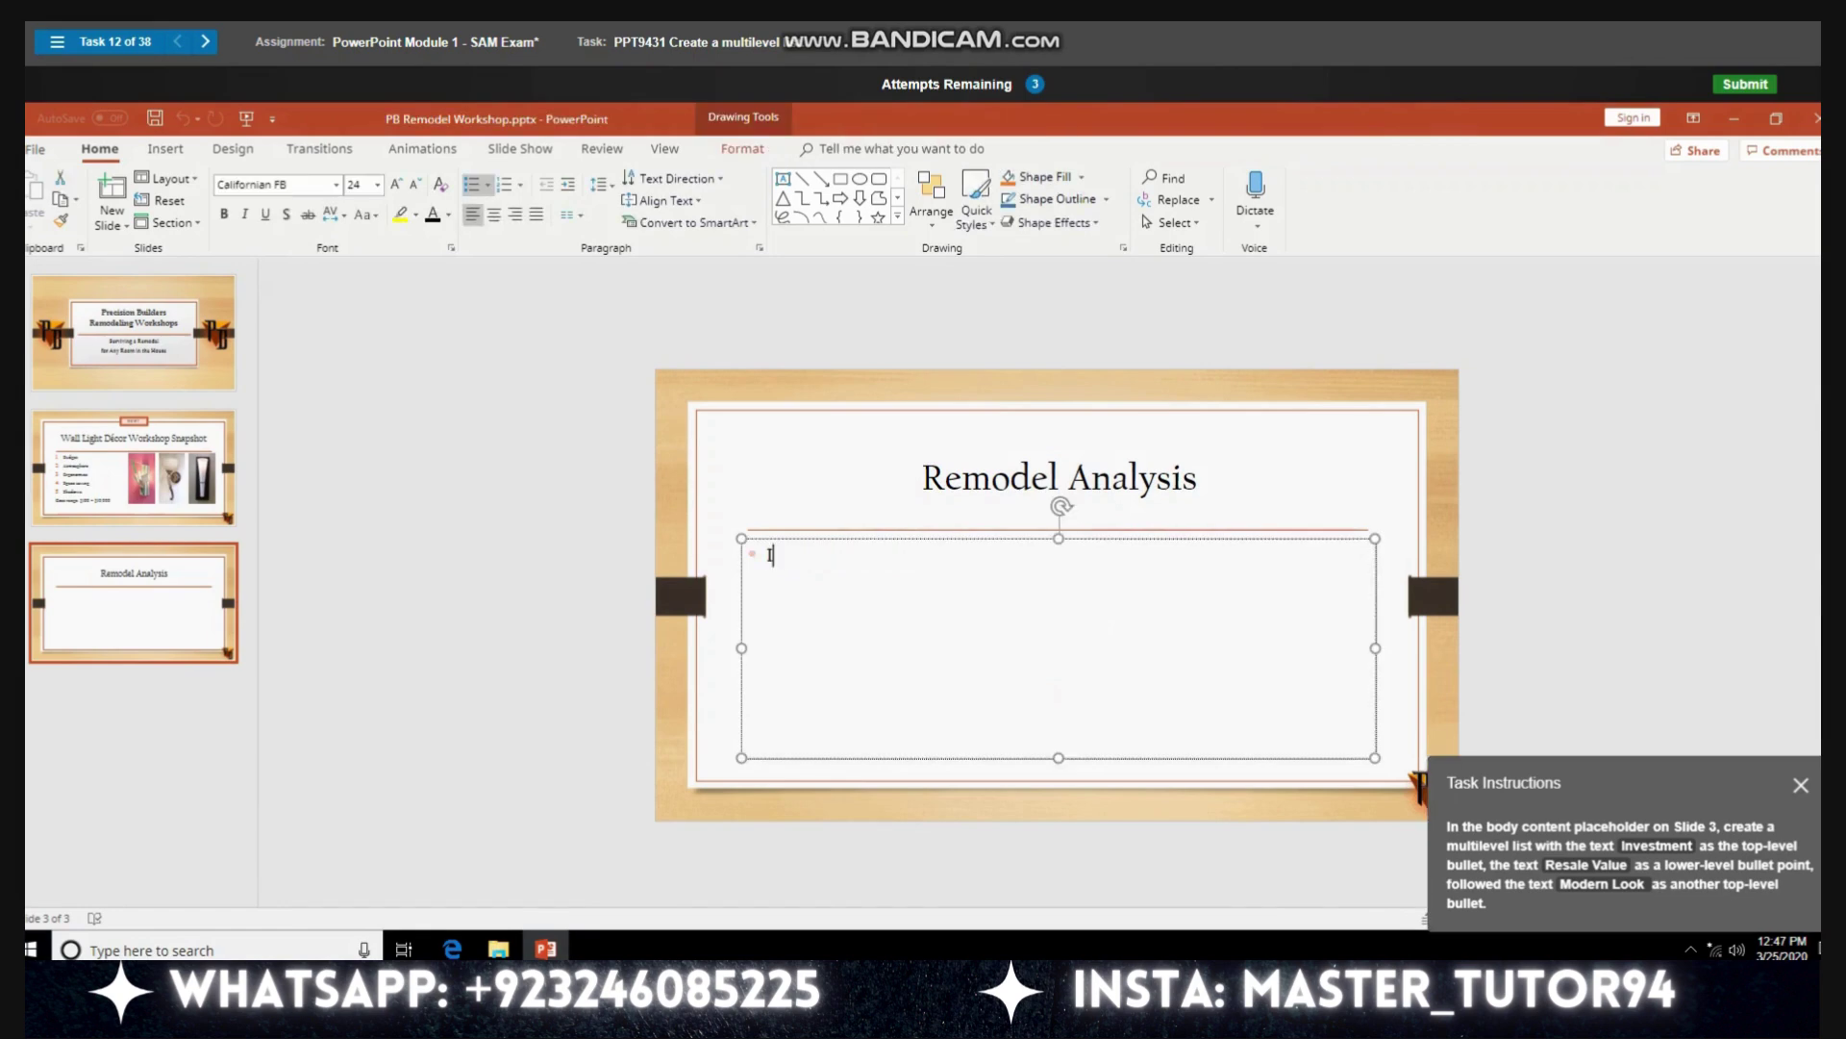
{"action": "type", "text": "nvestmen"}
{"action": "type", "text": "t"}
{"action": "key", "text": "Return"}
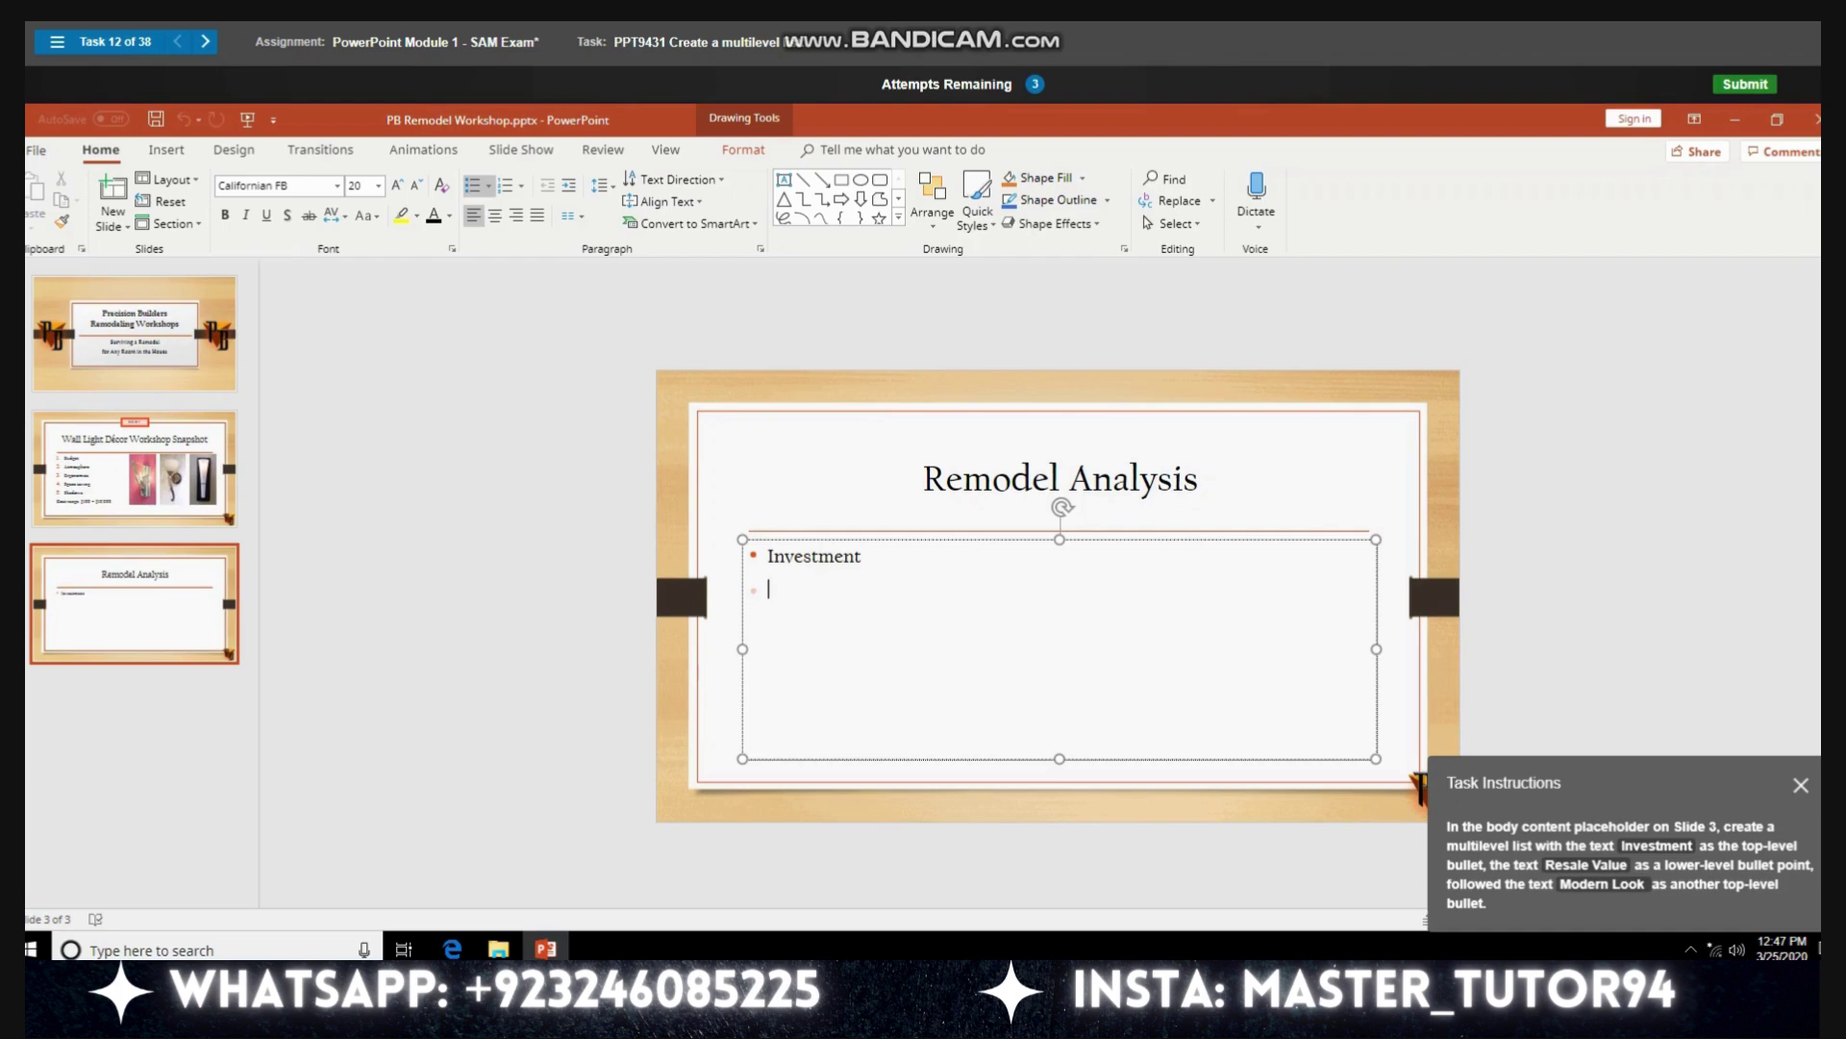
{"action": "key", "text": "Tab"}
{"action": "type", "text": "Re"}
{"action": "type", "text": "sale V"}
{"action": "type", "text": "alue"}
{"action": "key", "text": "Return"}
{"action": "key", "text": "shift+Tab"}
{"action": "type", "text": "M"}
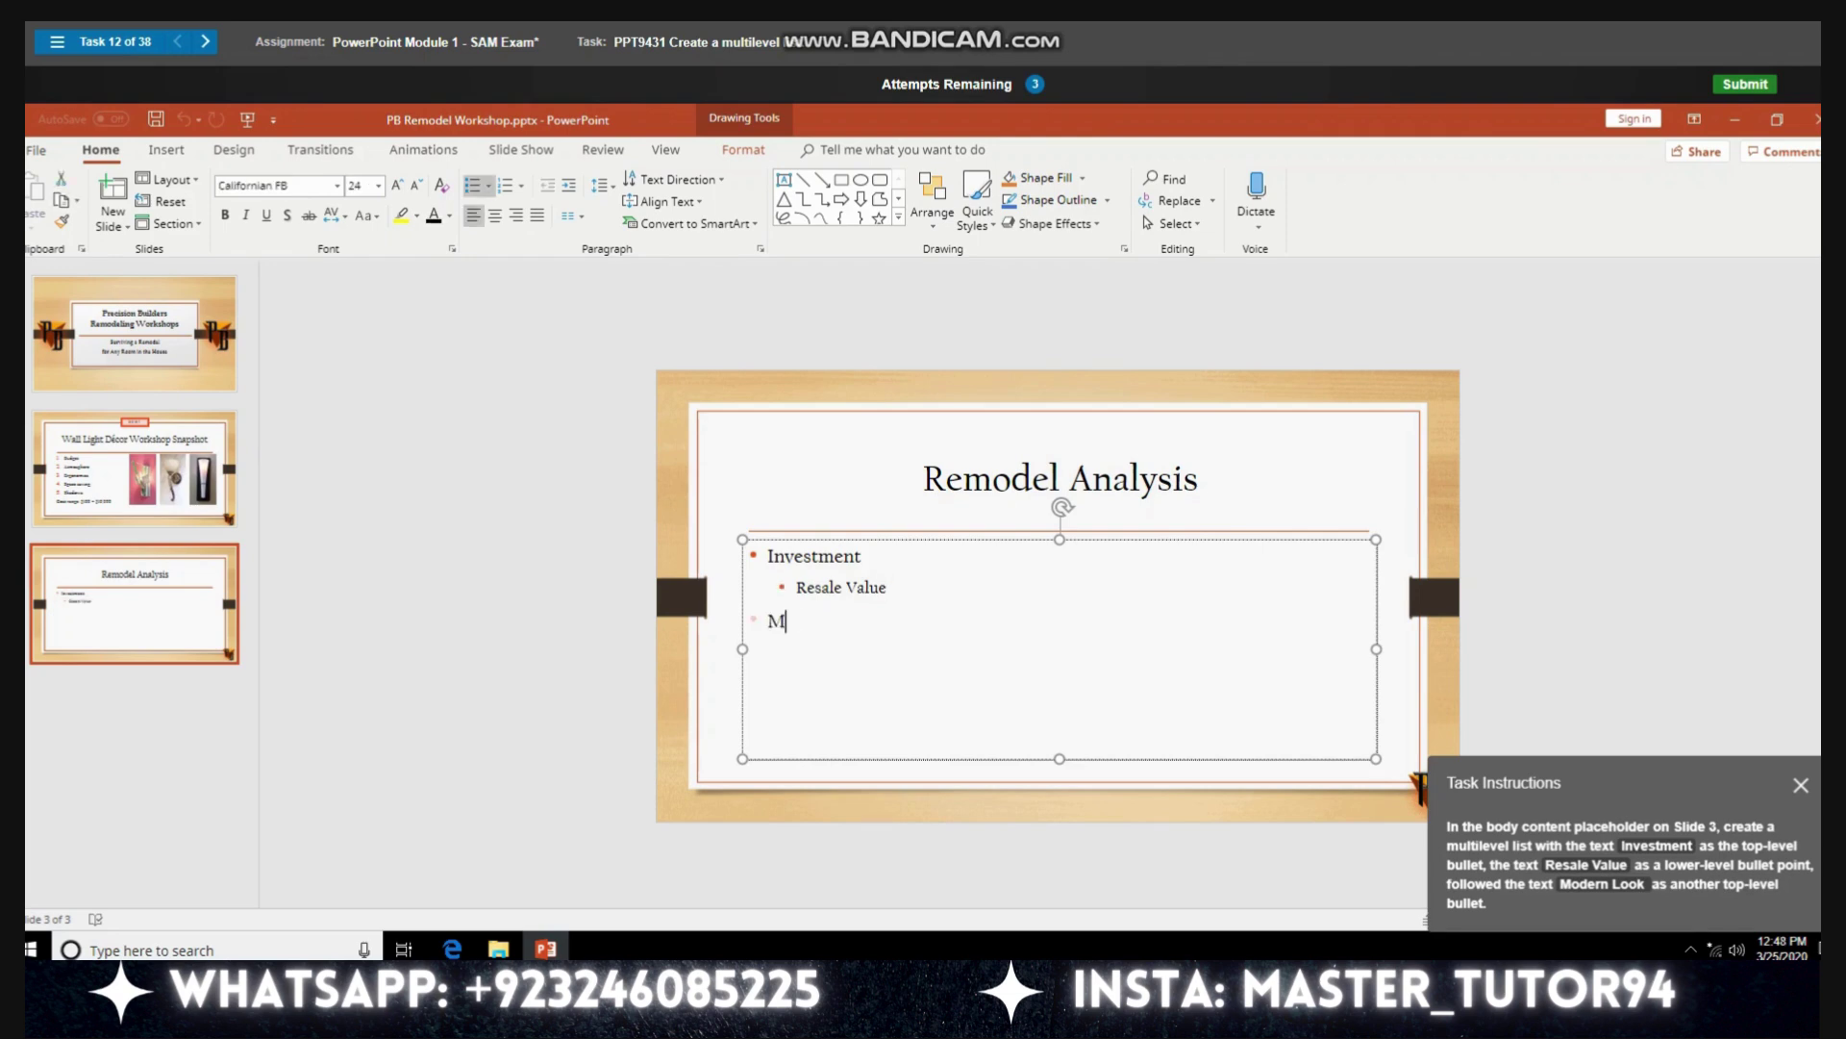
{"action": "type", "text": "odern"}
{"action": "type", "text": " Look"}
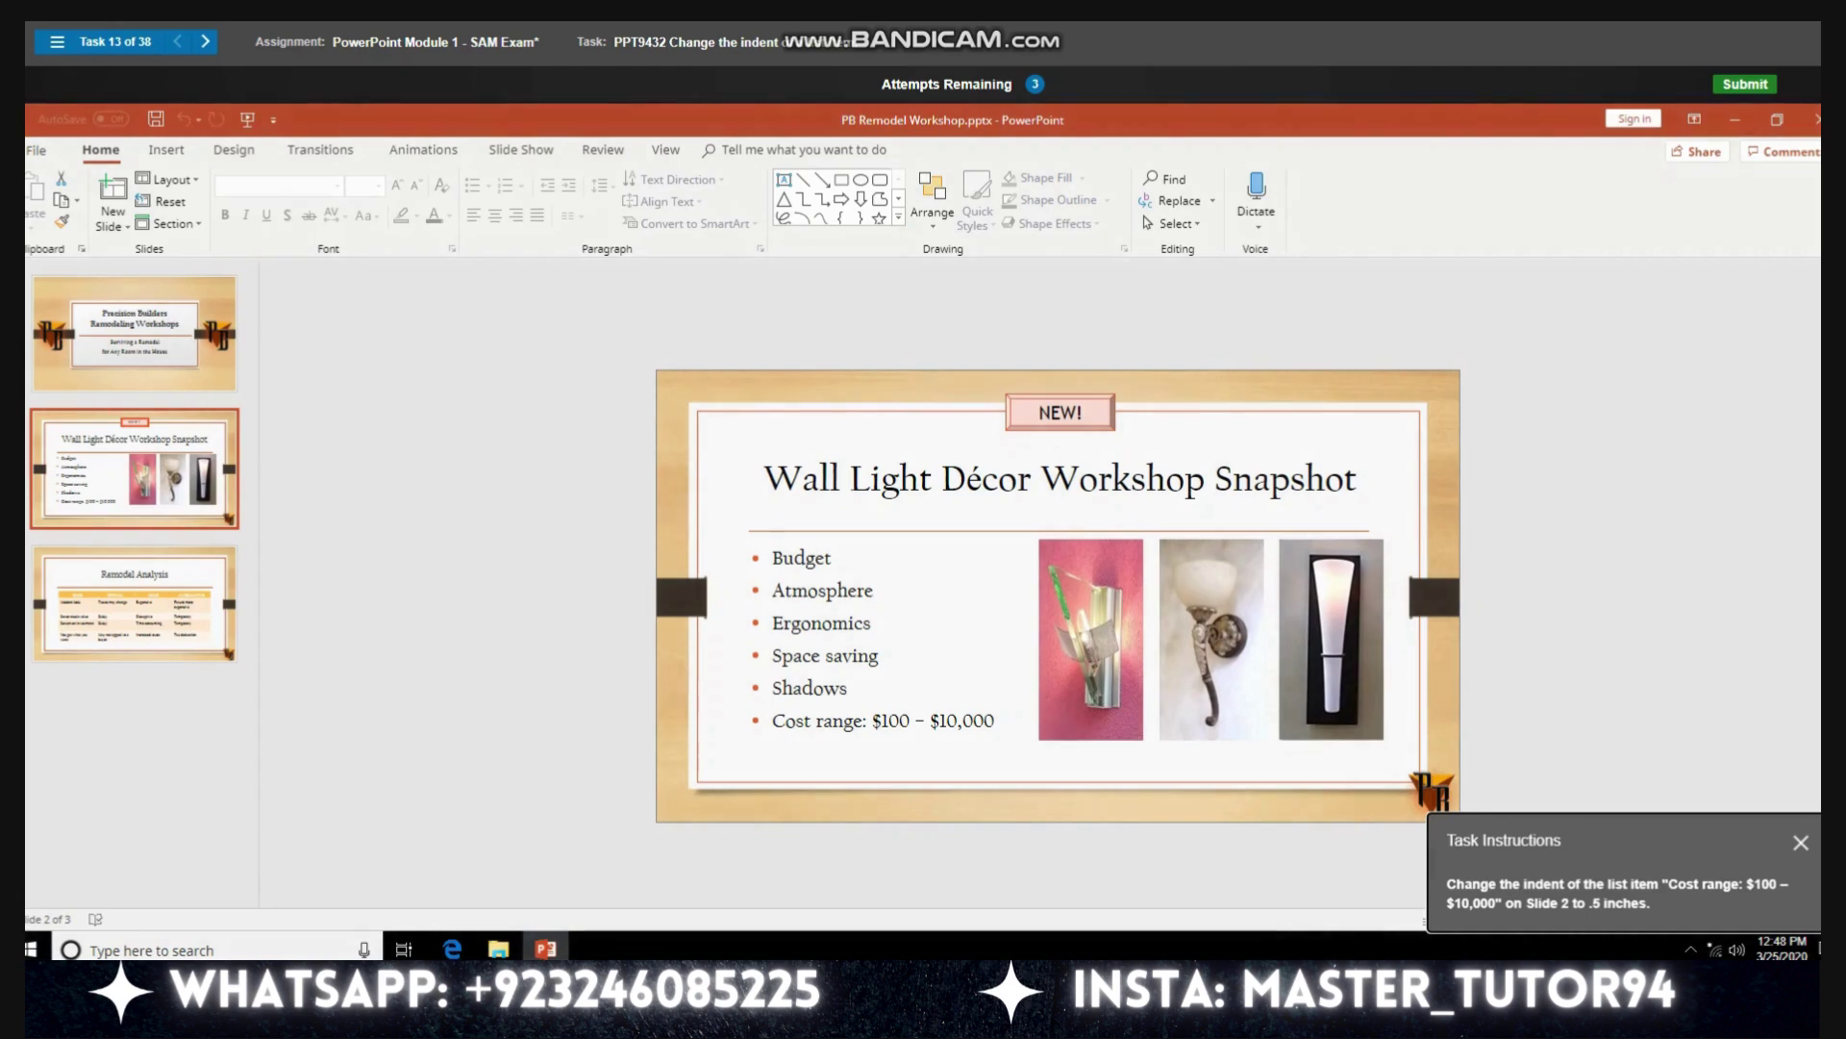
Step: Turn on the rulers and indent slide 2's Cost range bullet to 0.5 inches
{"action": "left_click", "coordinate": [665, 149]}
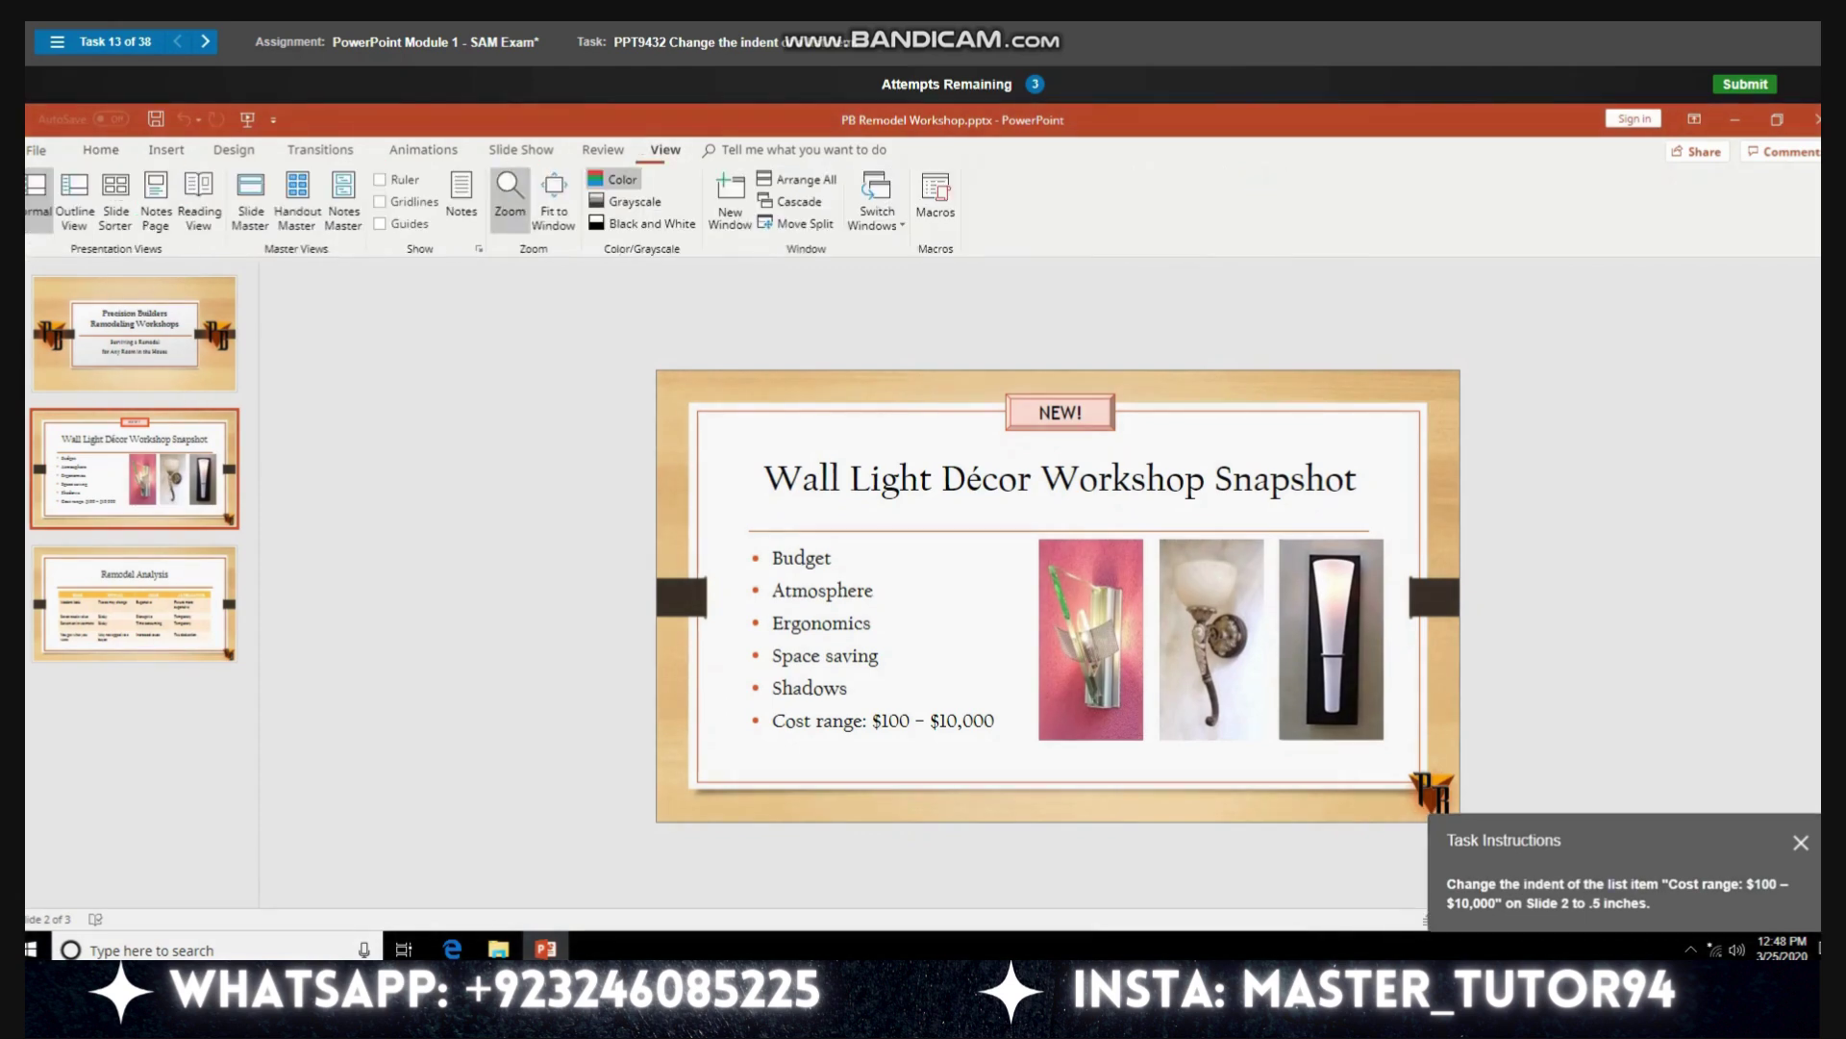
{"action": "left_click", "coordinate": [380, 180]}
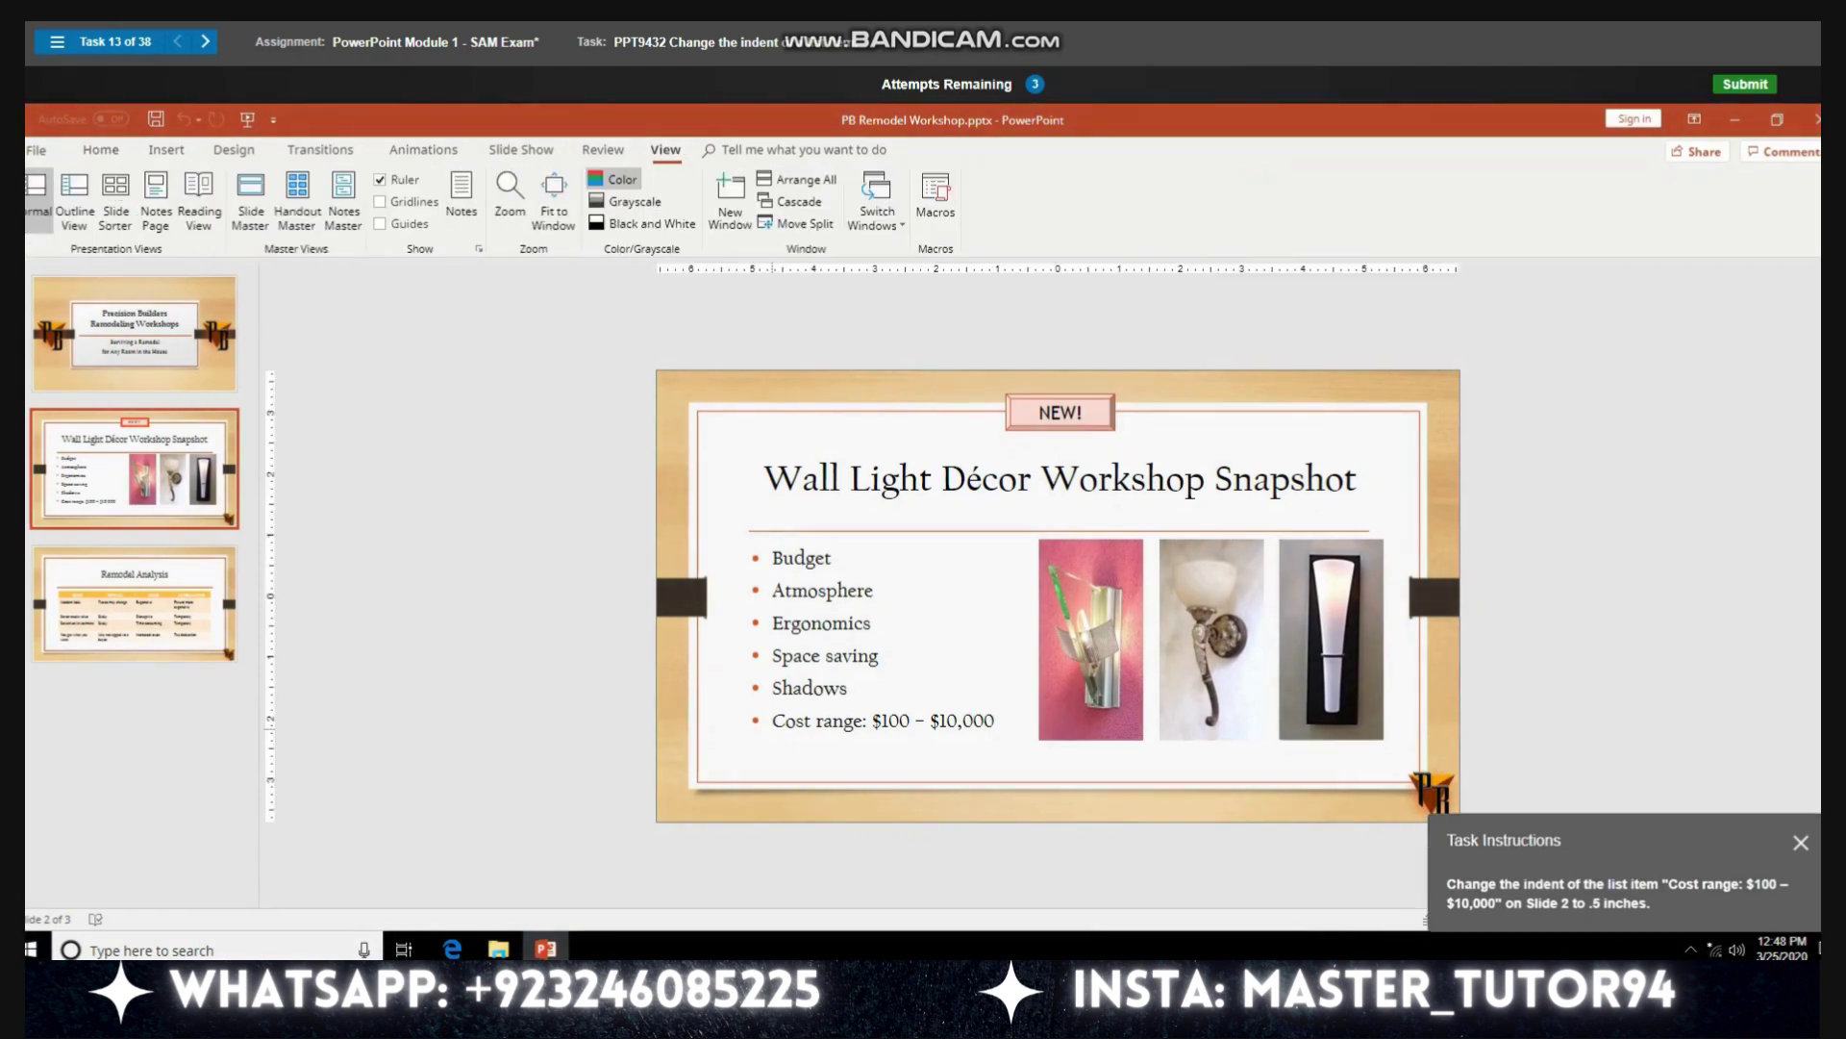
{"action": "left_click", "coordinate": [773, 721]}
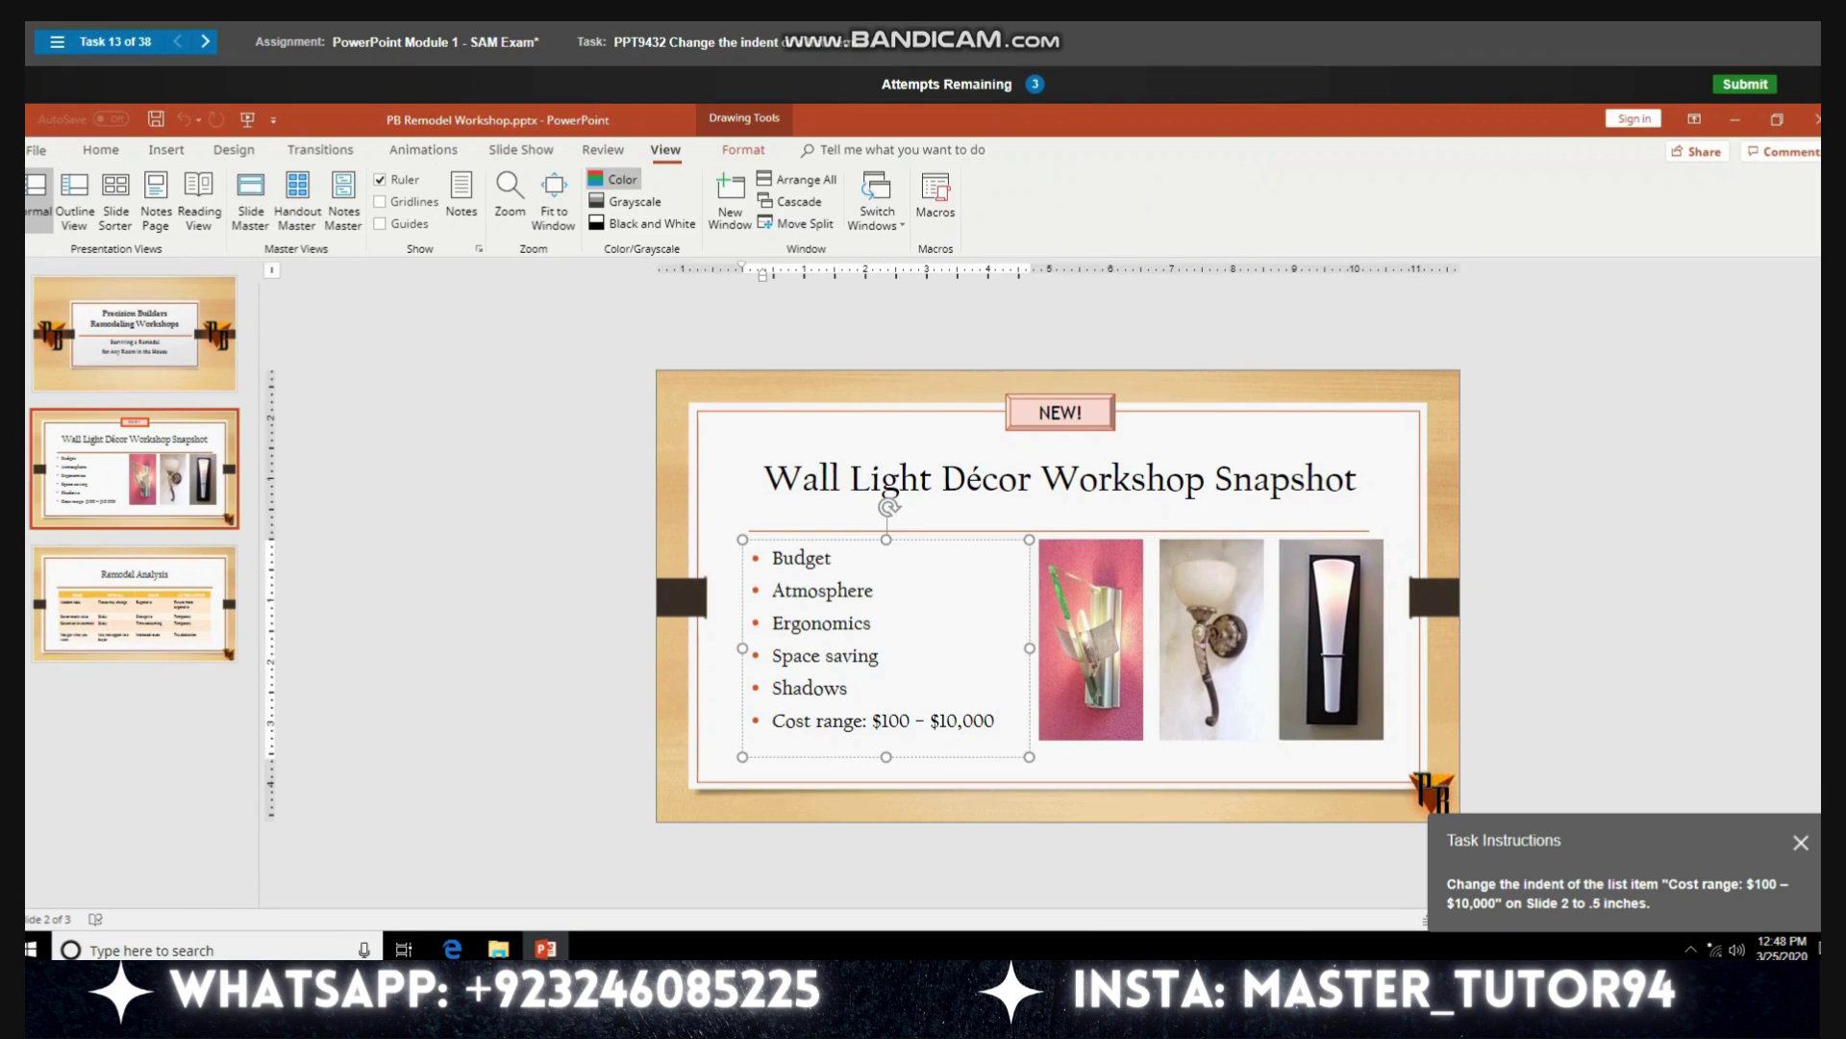
{"action": "left_click_drag", "start_coordinate": [761, 276], "coordinate": [784, 277]}
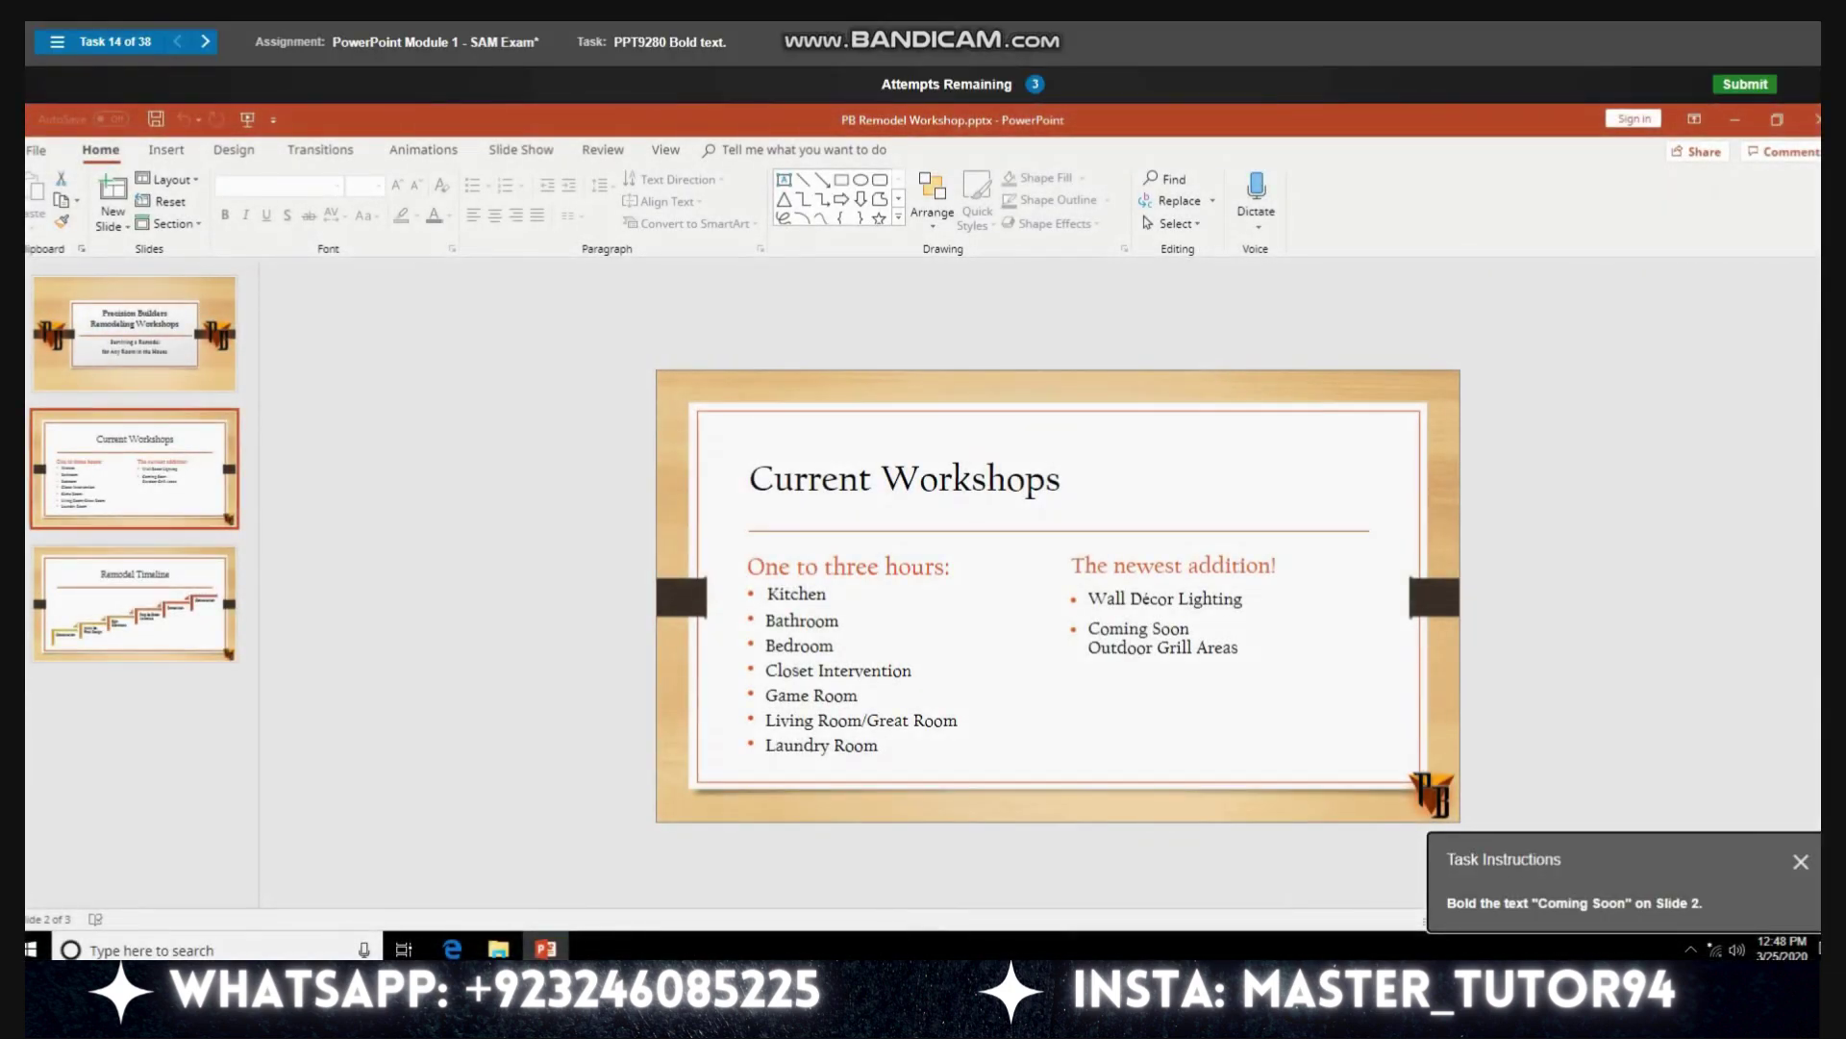
Step: Make the words 'Coming Soon' on slide 2 bold
{"action": "left_click_drag", "start_coordinate": [1087, 628], "coordinate": [1192, 629]}
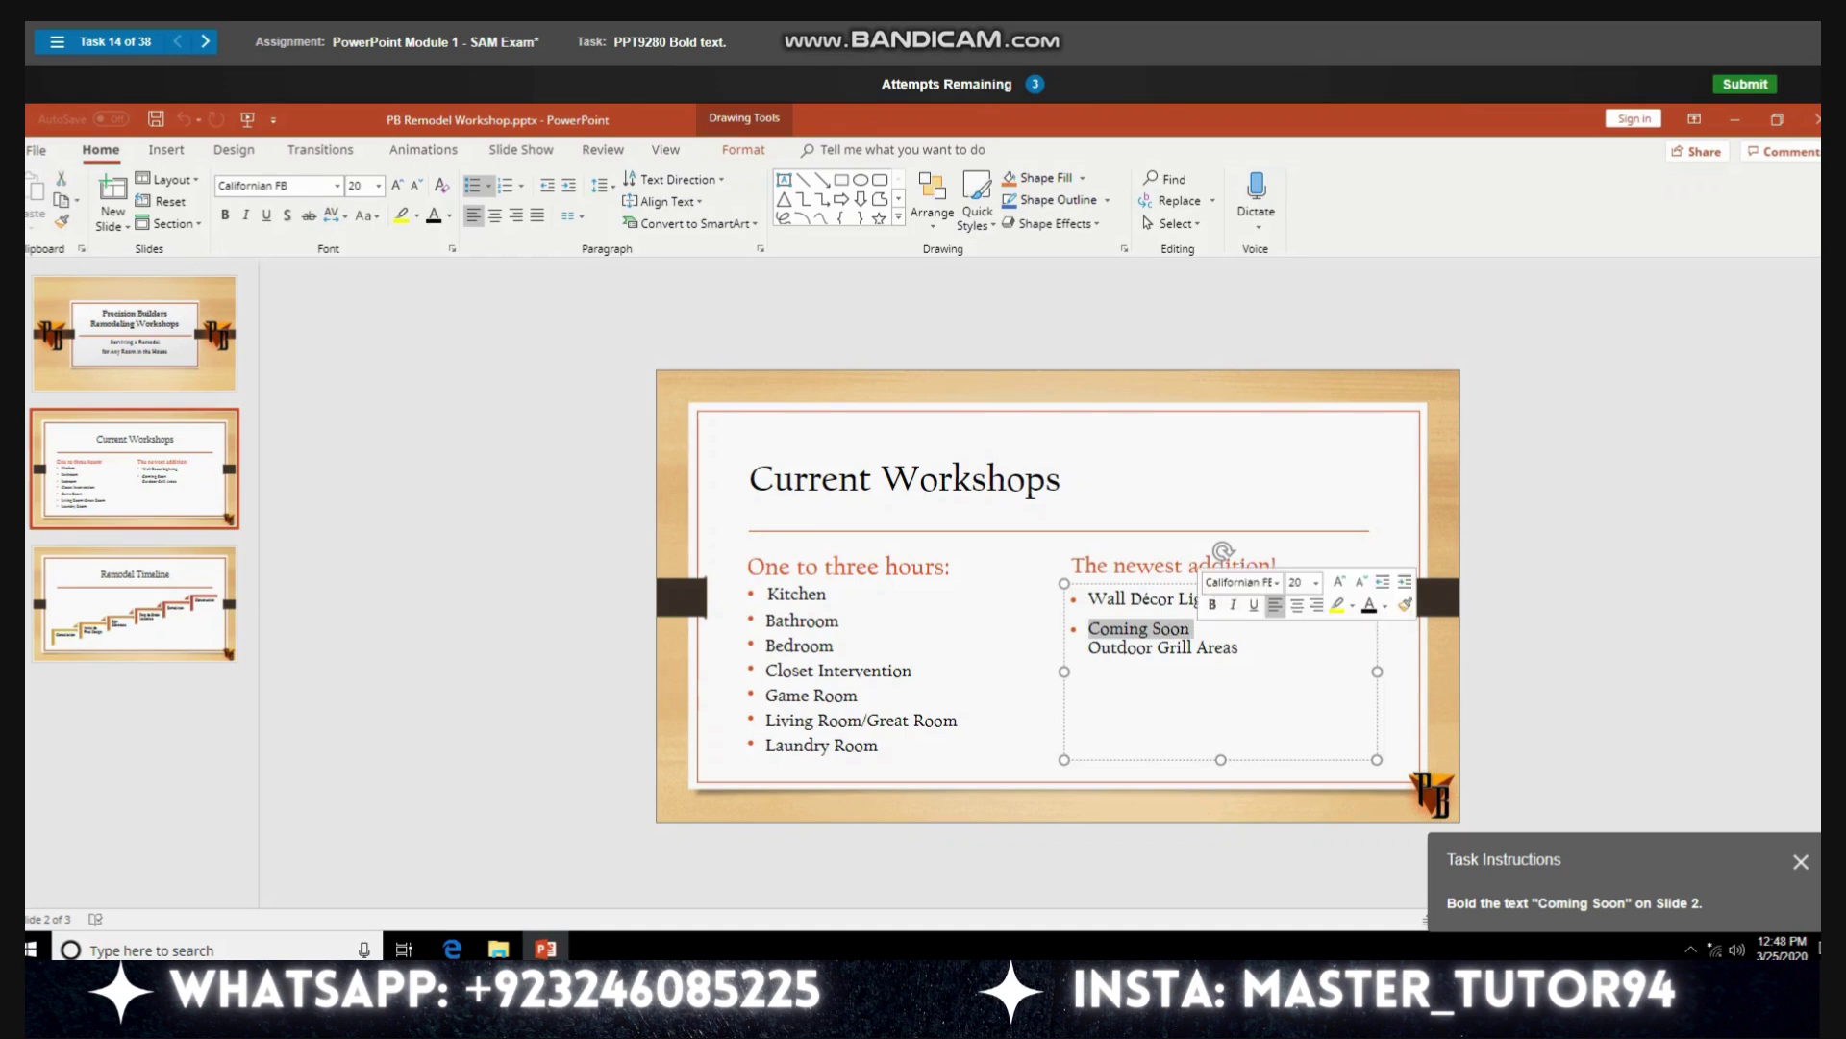
{"action": "left_click", "coordinate": [1213, 605]}
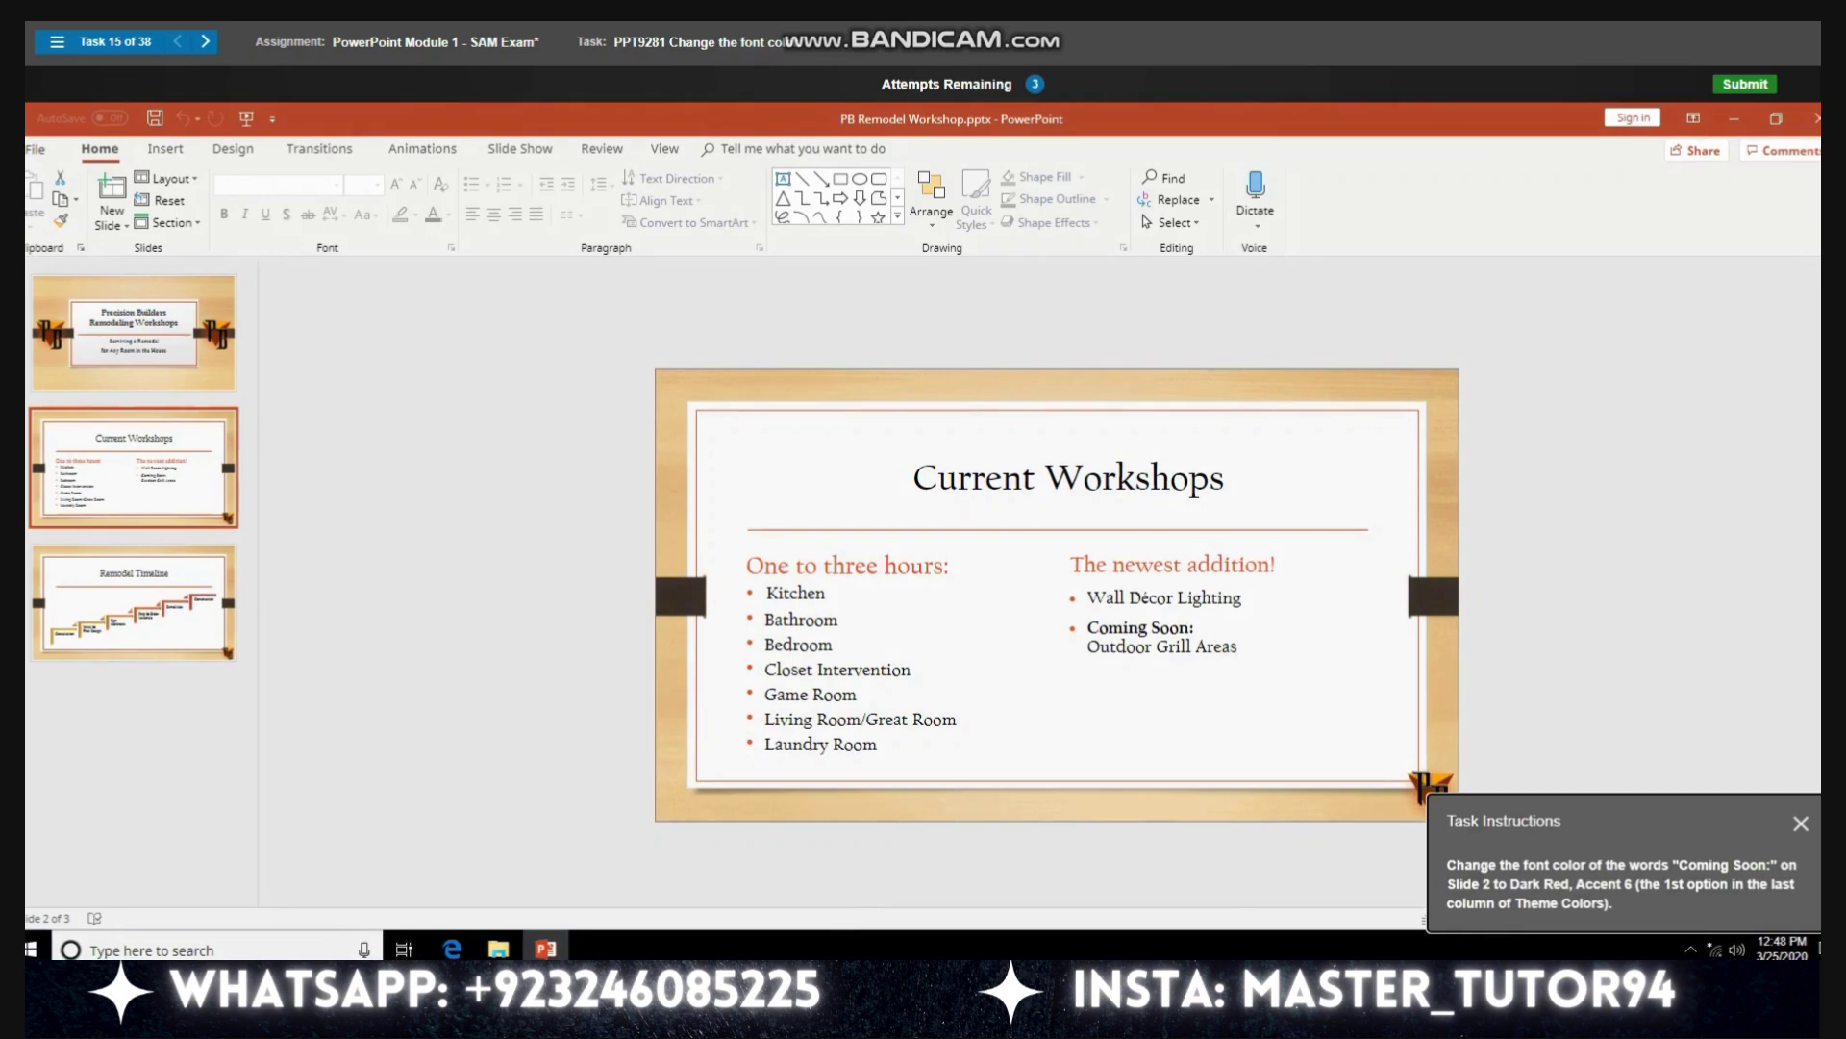
Step: Colour the words 'Coming Soon:' on slide 2 Dark Red, Accent 6
{"action": "left_click_drag", "start_coordinate": [1087, 627], "coordinate": [1194, 627]}
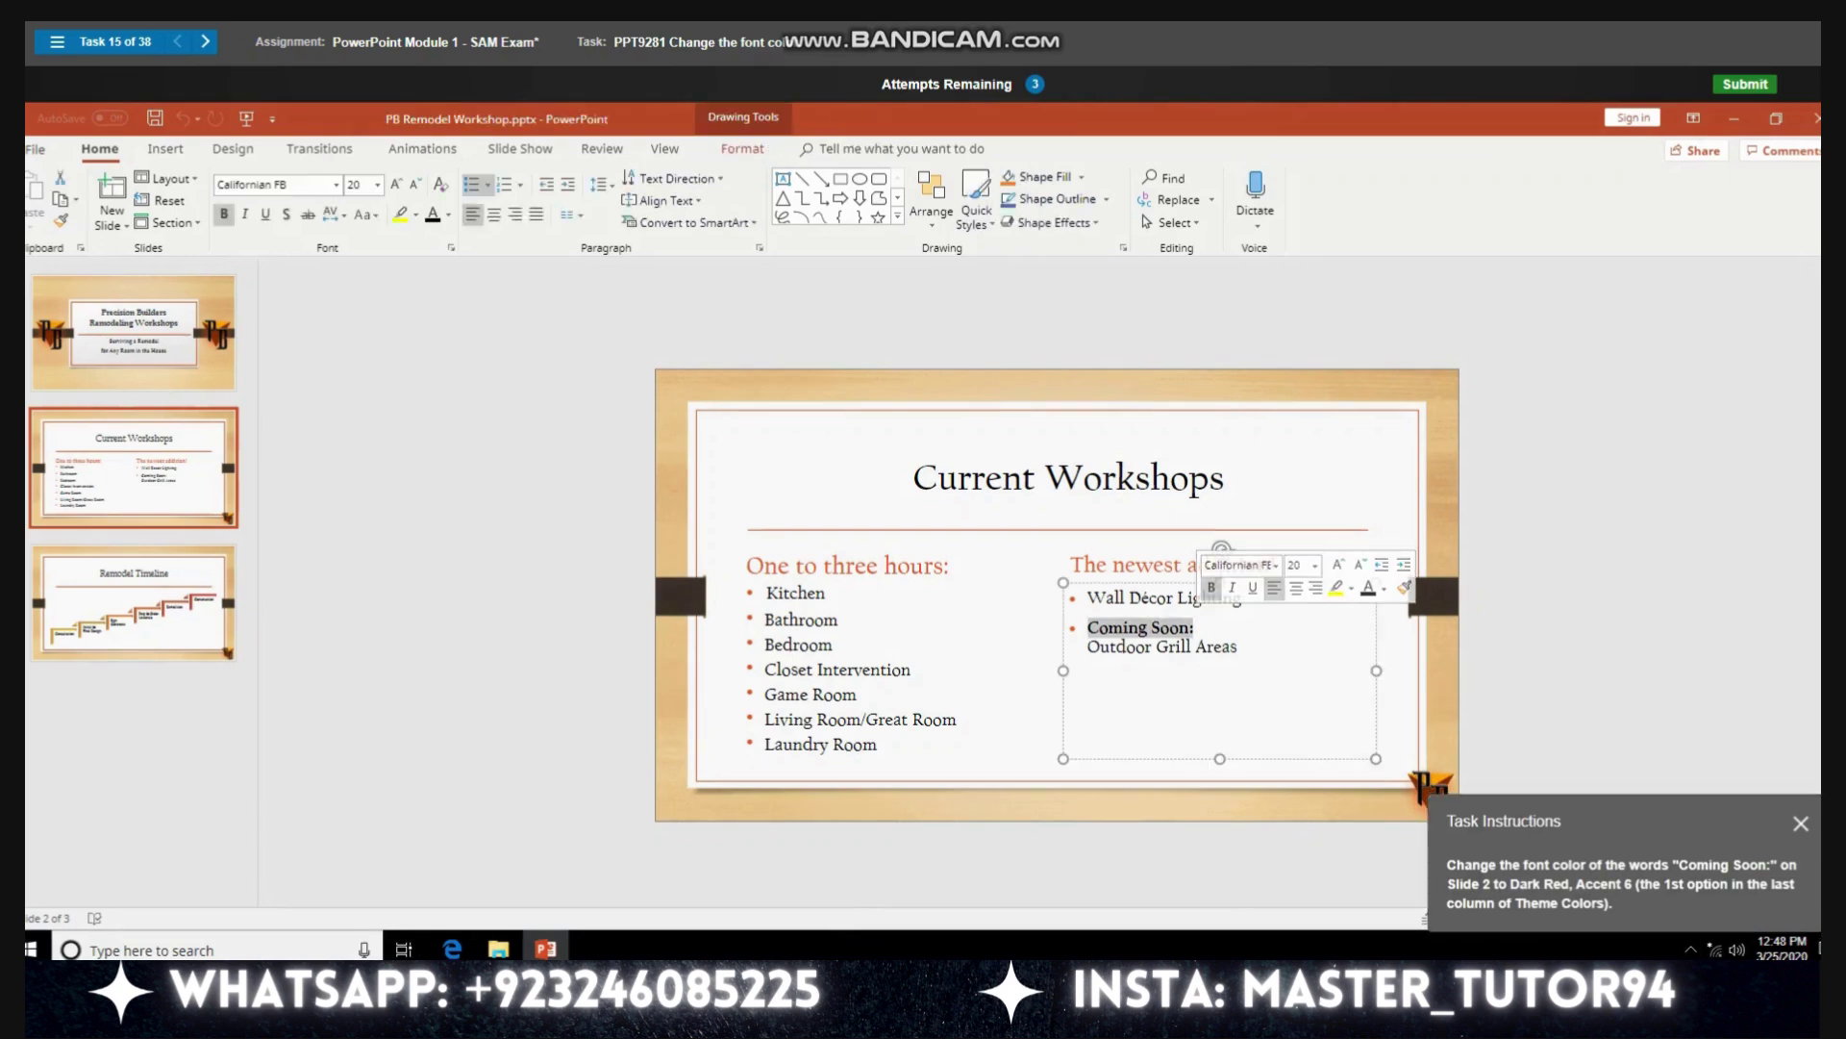
{"action": "left_click", "coordinate": [1383, 588]}
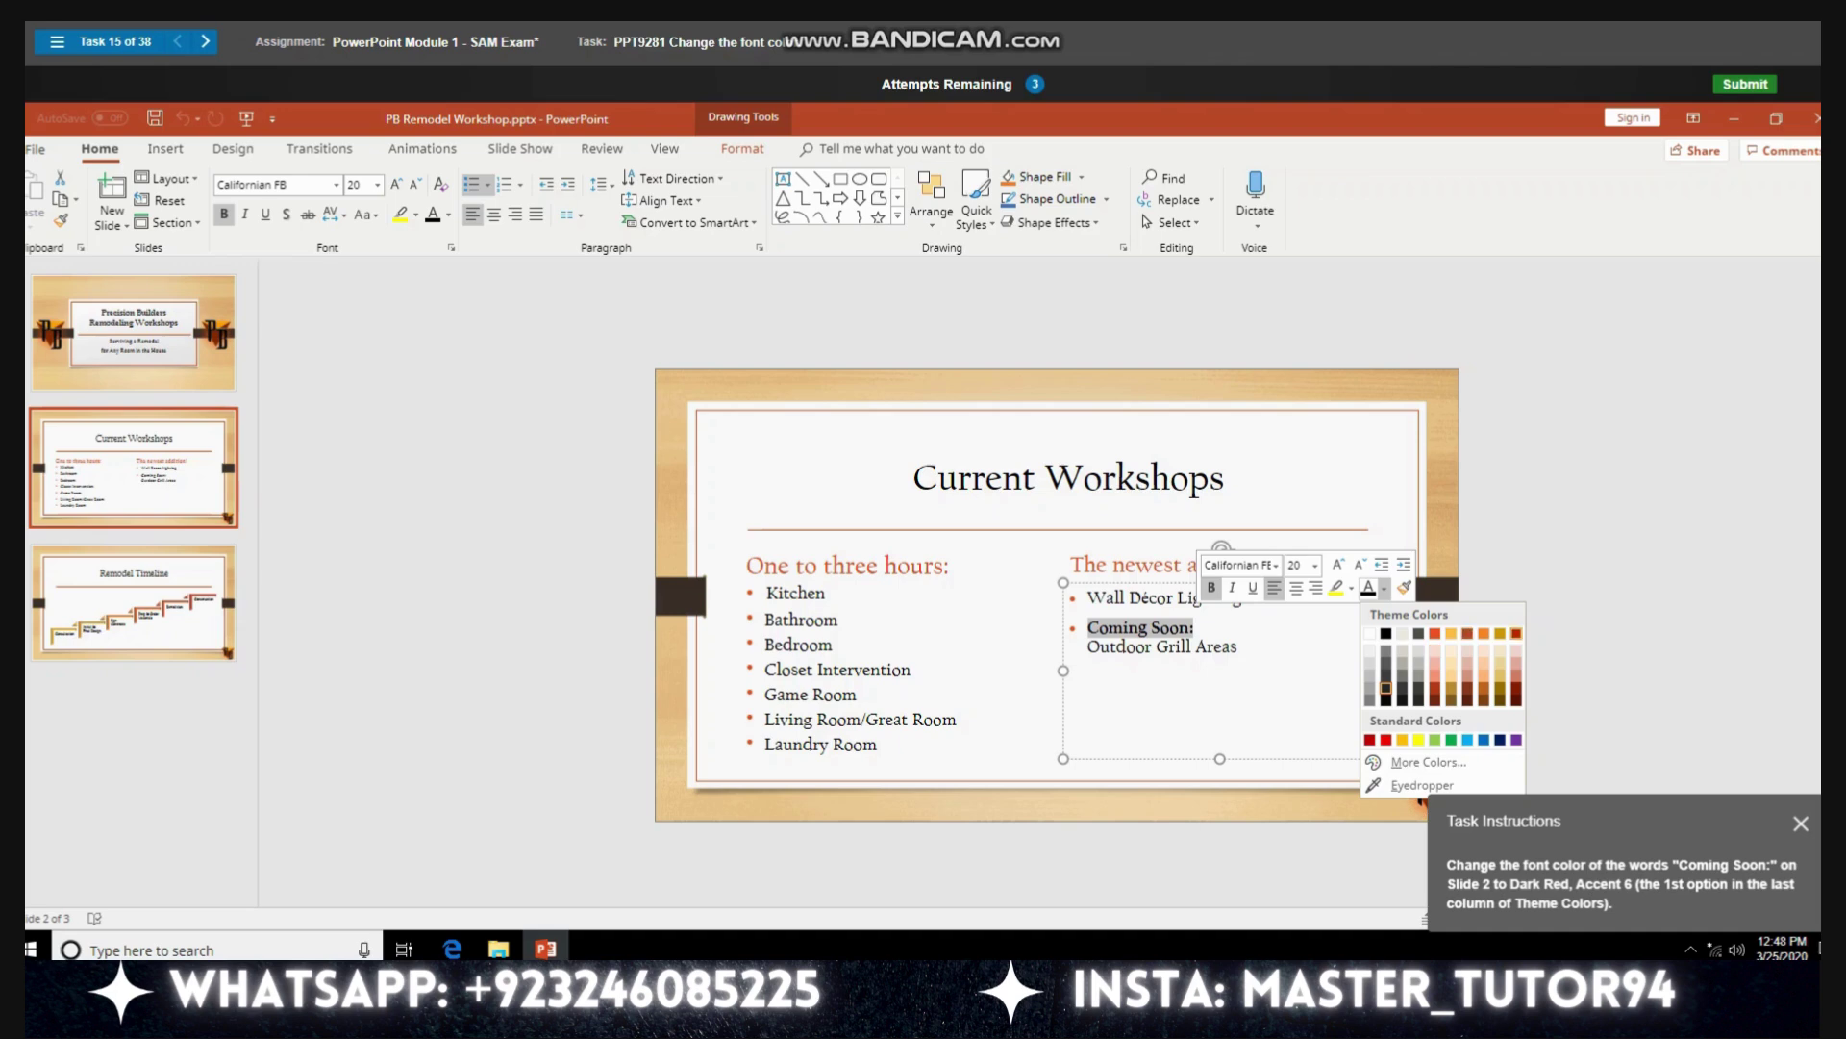
{"action": "left_click", "coordinate": [1517, 632]}
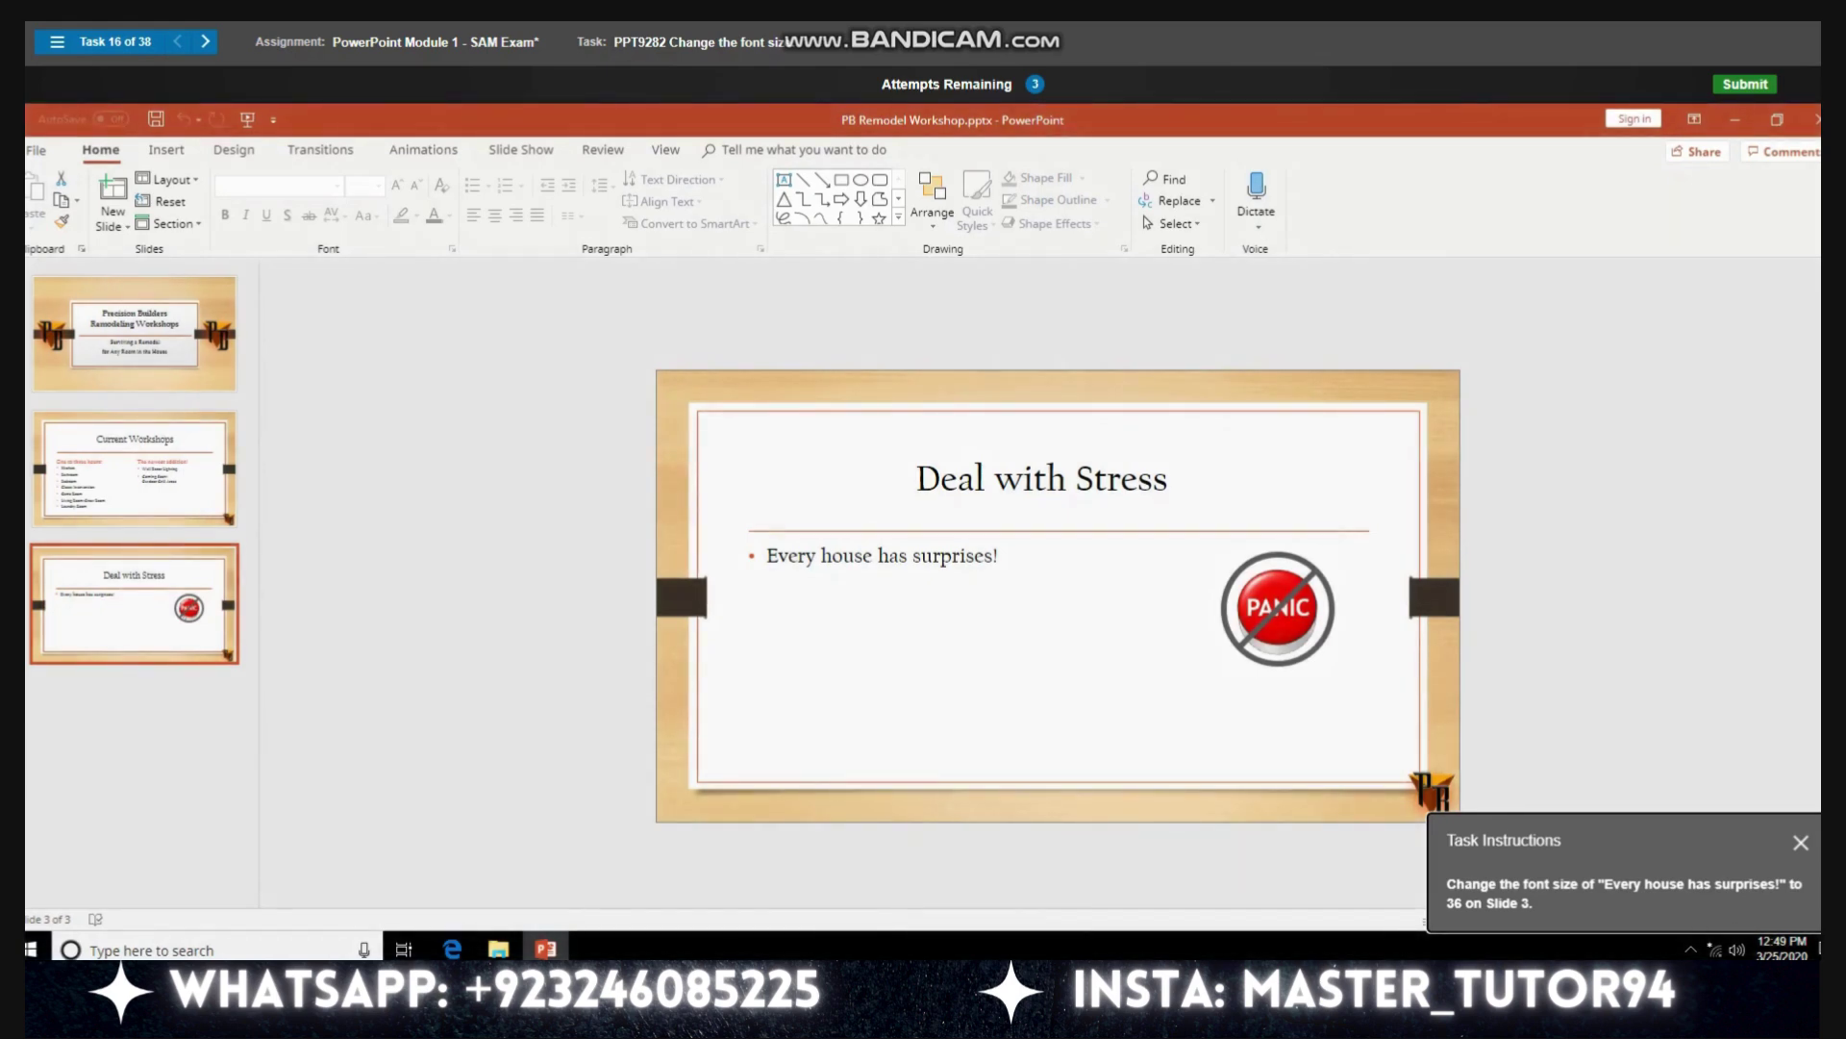
Step: Set 'Every house has surprises!' on slide 3 to 36 pt
{"action": "left_click_drag", "start_coordinate": [766, 556], "coordinate": [1000, 556]}
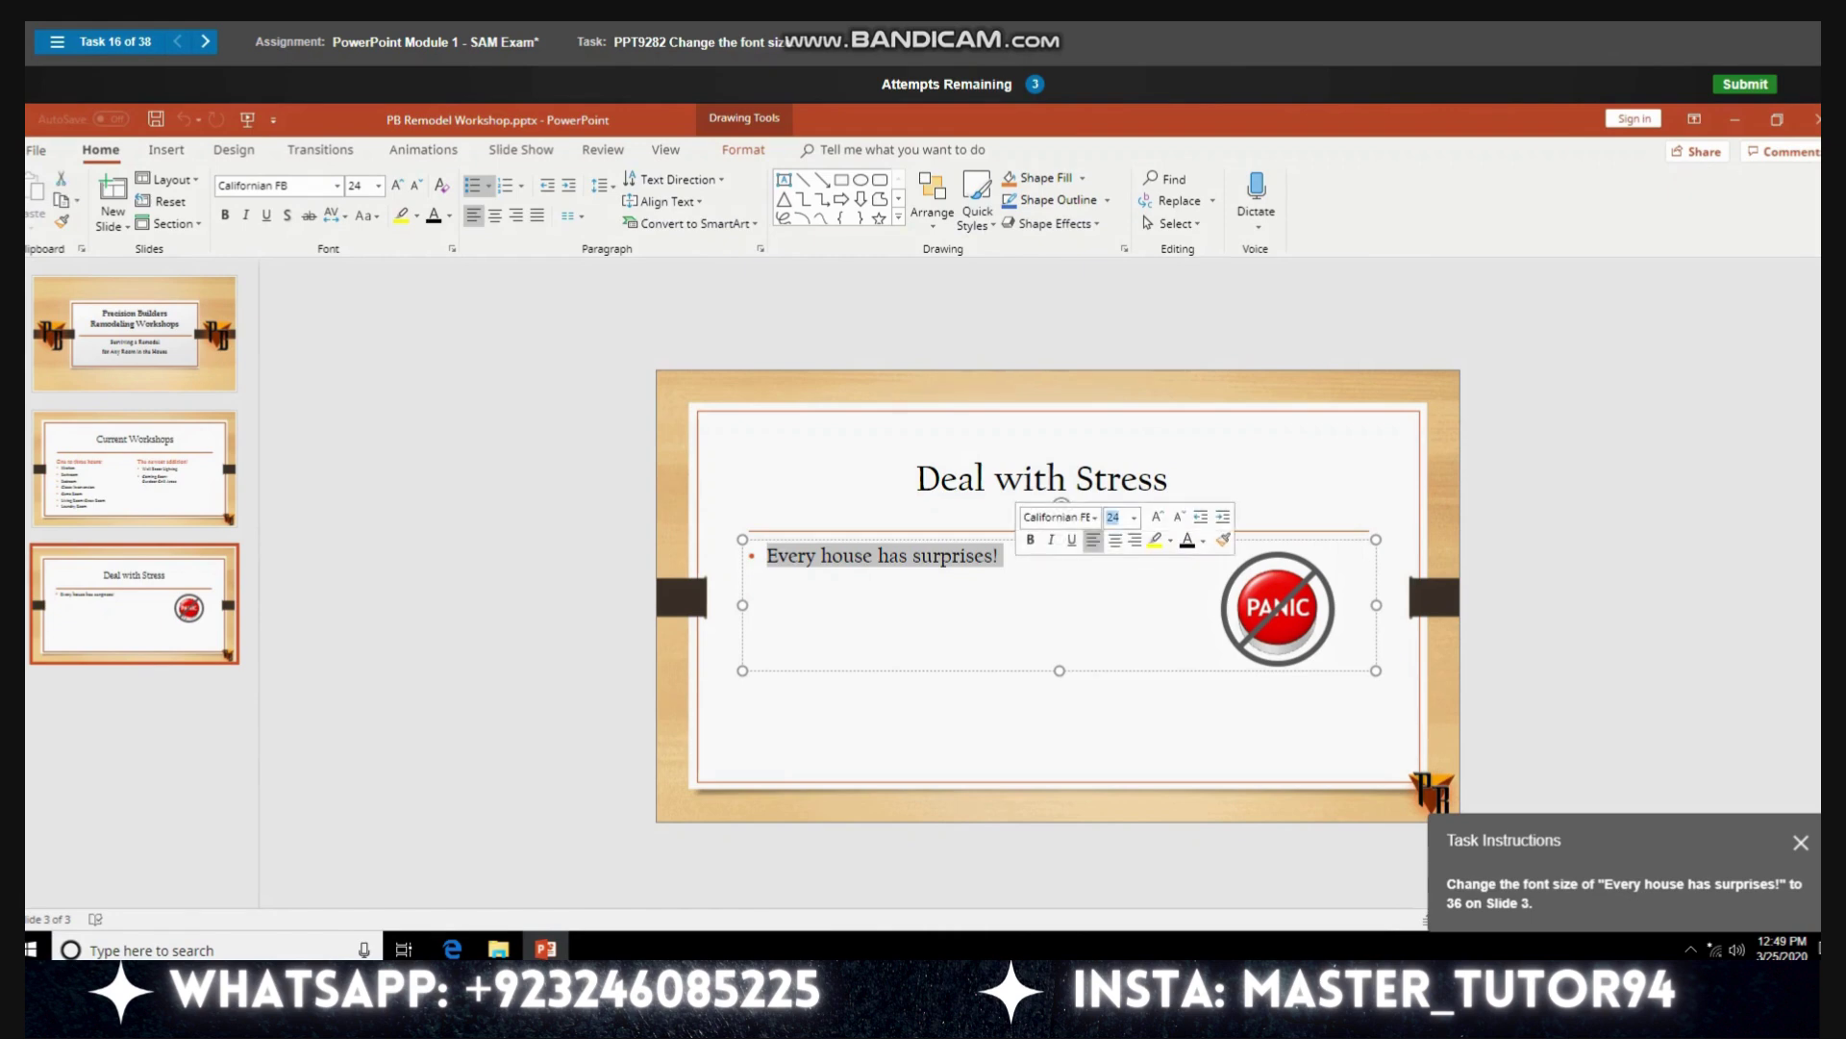
{"action": "type", "text": "36"}
{"action": "key", "text": "Return"}
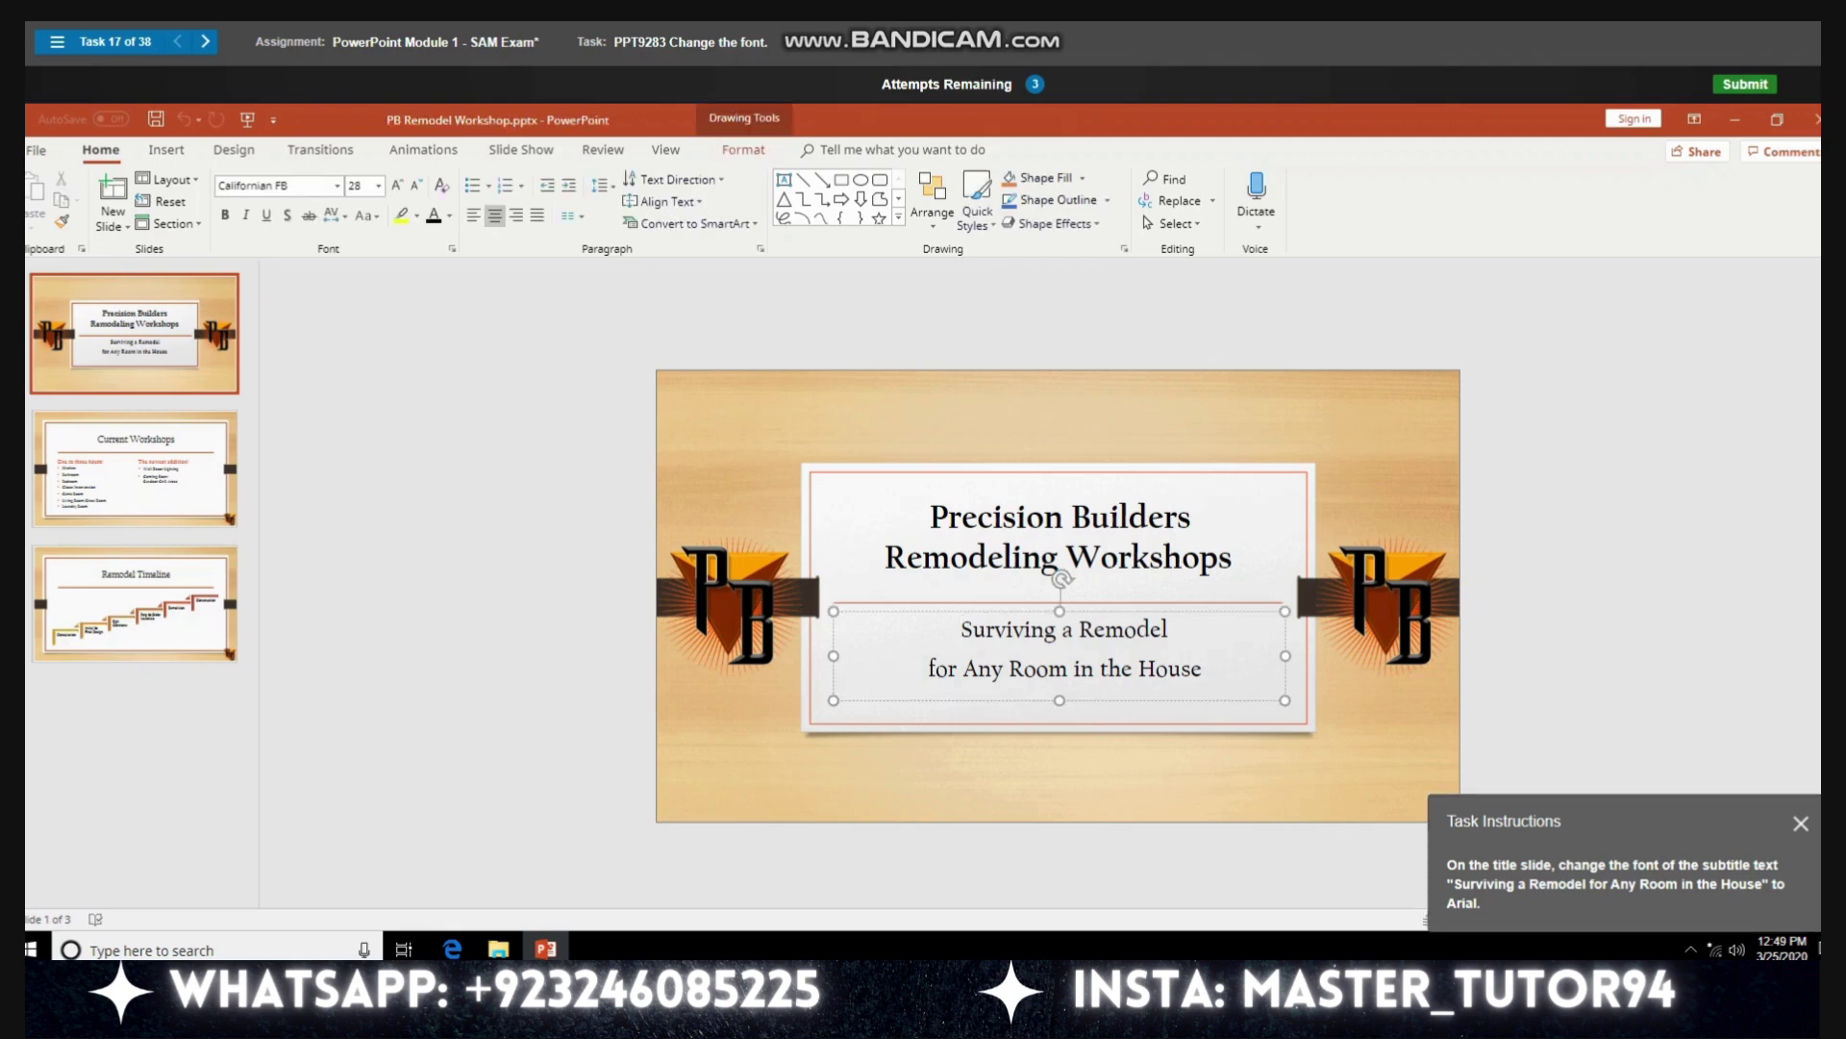
Step: Change the subtitle 'Surviving a Remodel for Any Room in the House' to Arial
{"action": "left_click_drag", "start_coordinate": [961, 630], "coordinate": [1202, 671]}
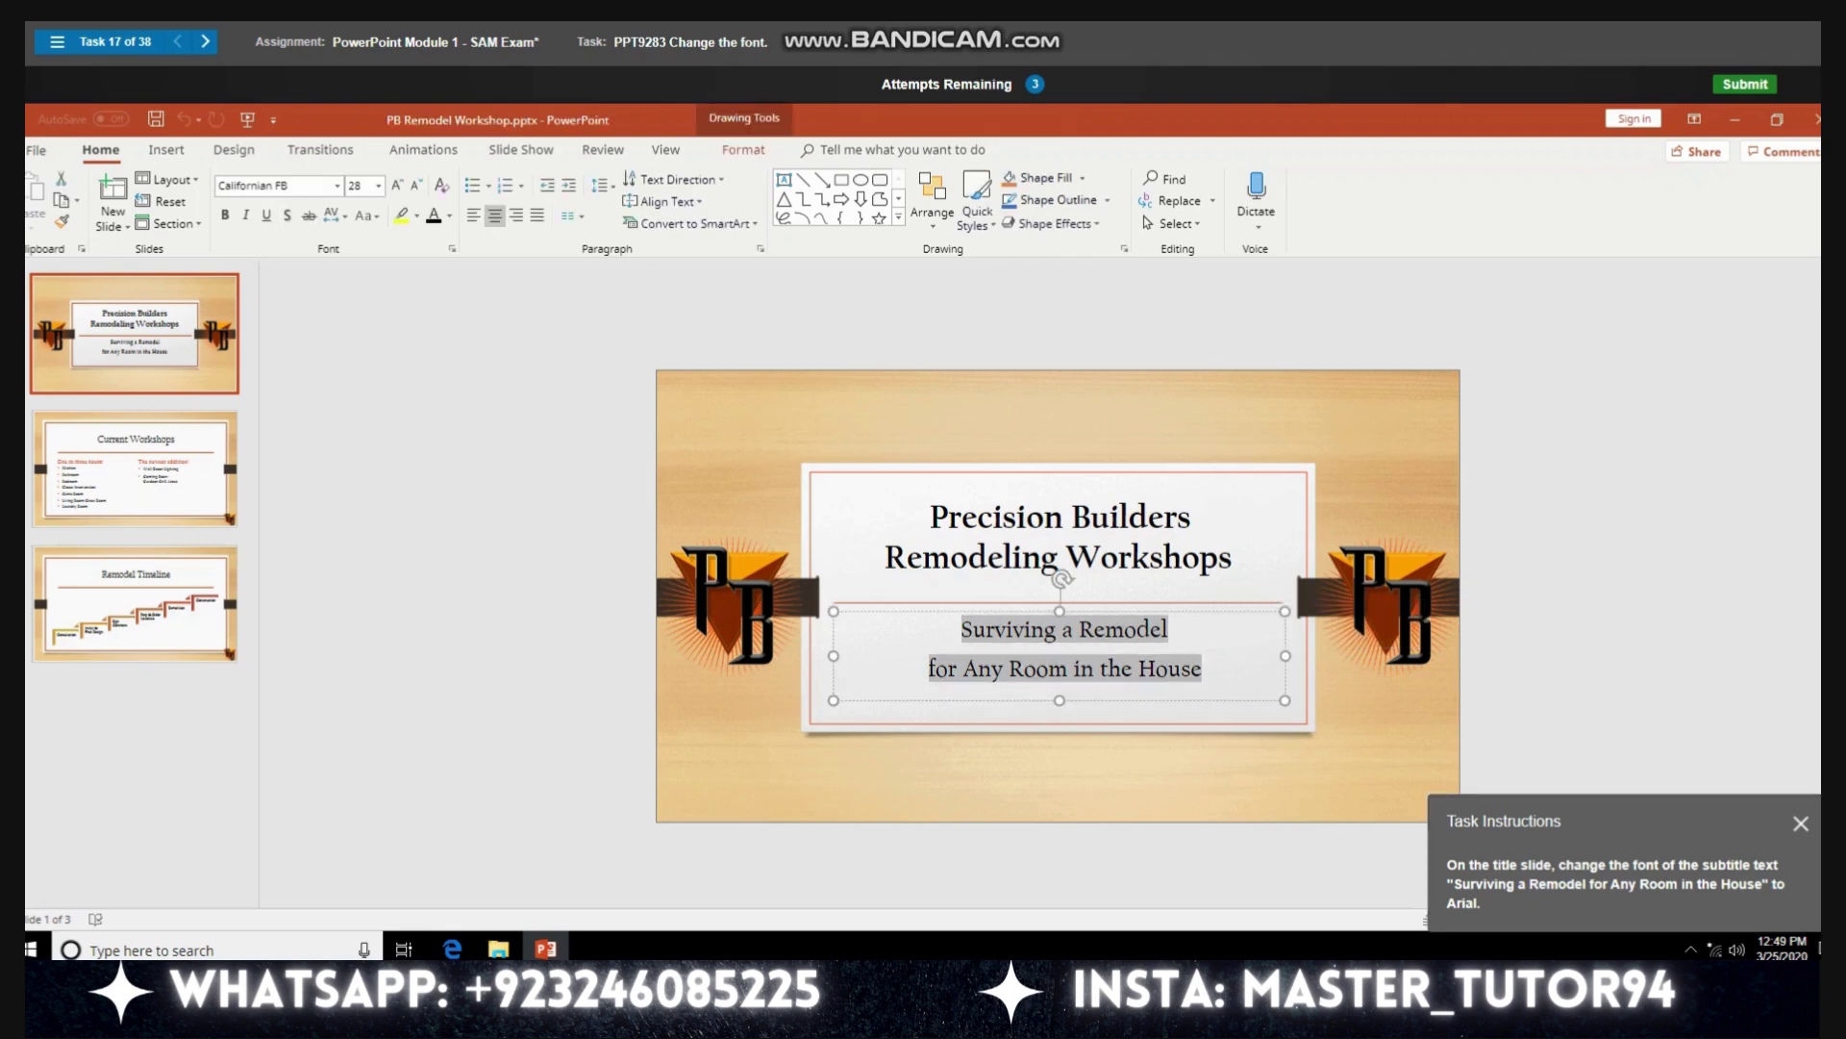
{"action": "left_click", "coordinate": [337, 185]}
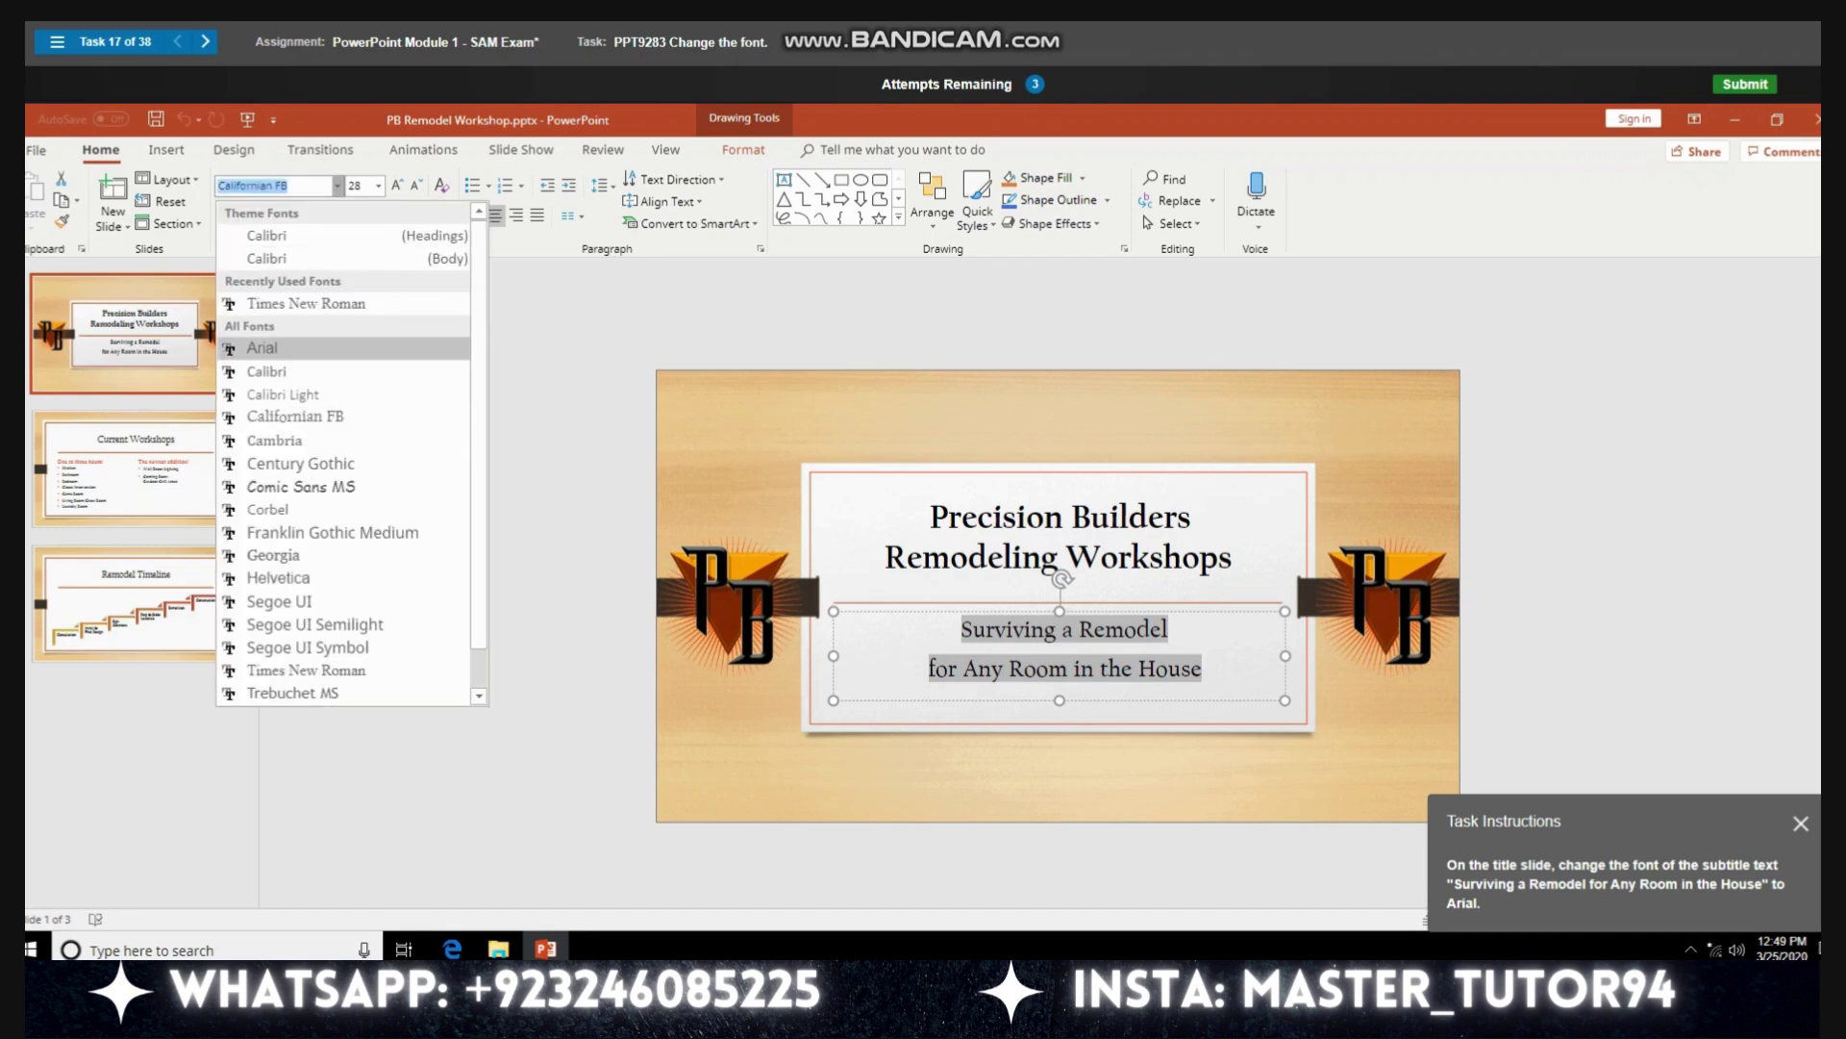
{"action": "left_click", "coordinate": [262, 347]}
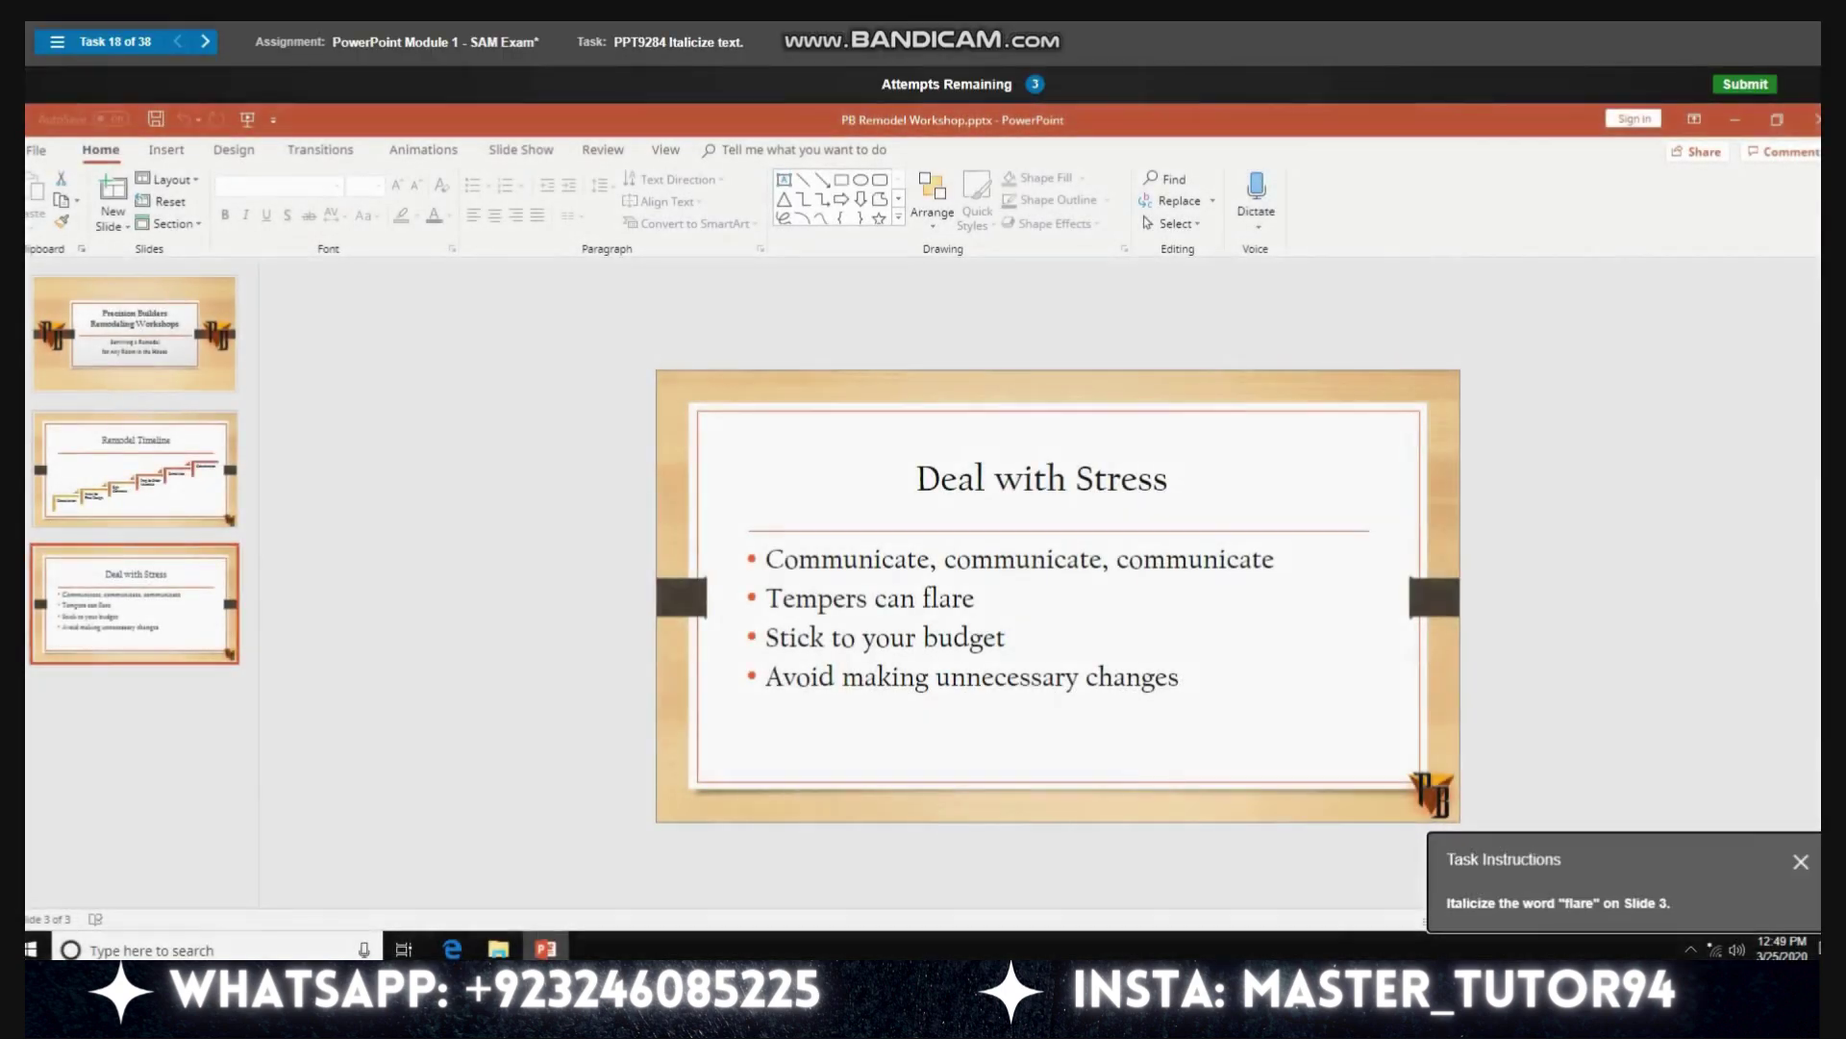
Step: Italicize 'flare' and underline 'relax' on slide 3
{"action": "double_click", "coordinate": [949, 599]}
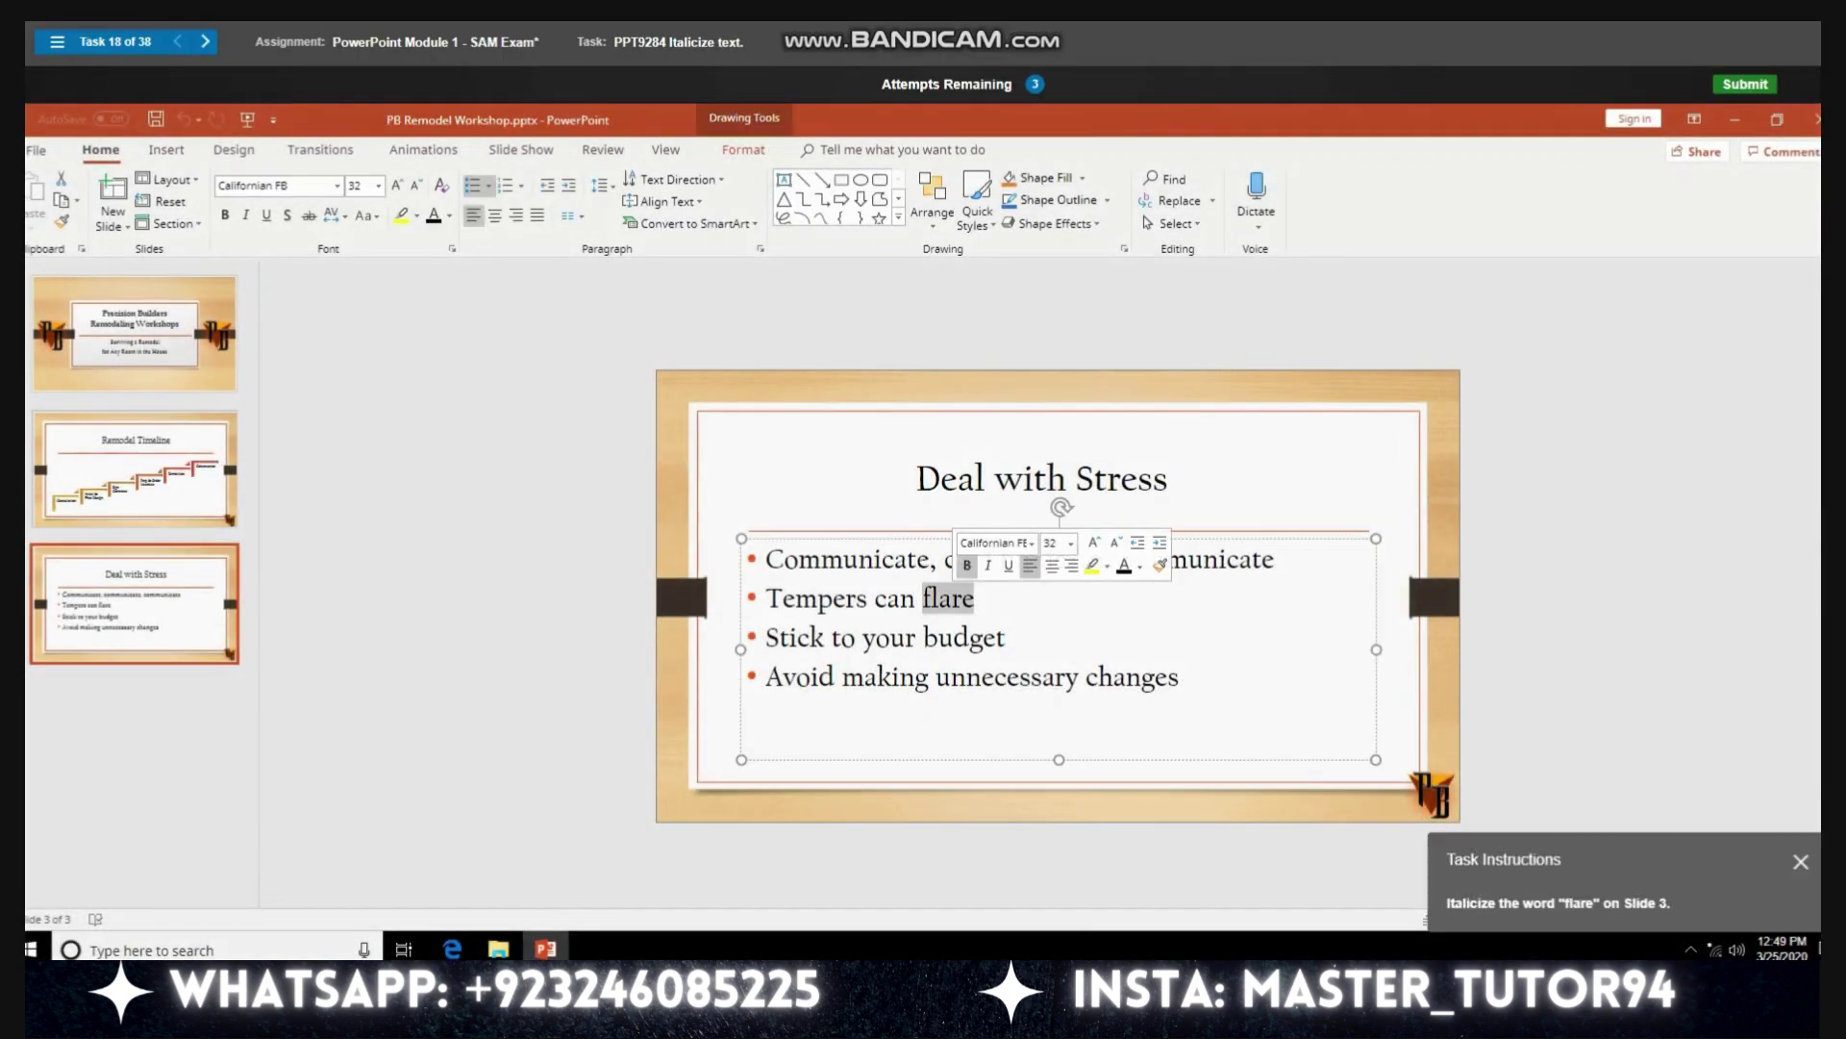
{"action": "left_click", "coordinate": [987, 565]}
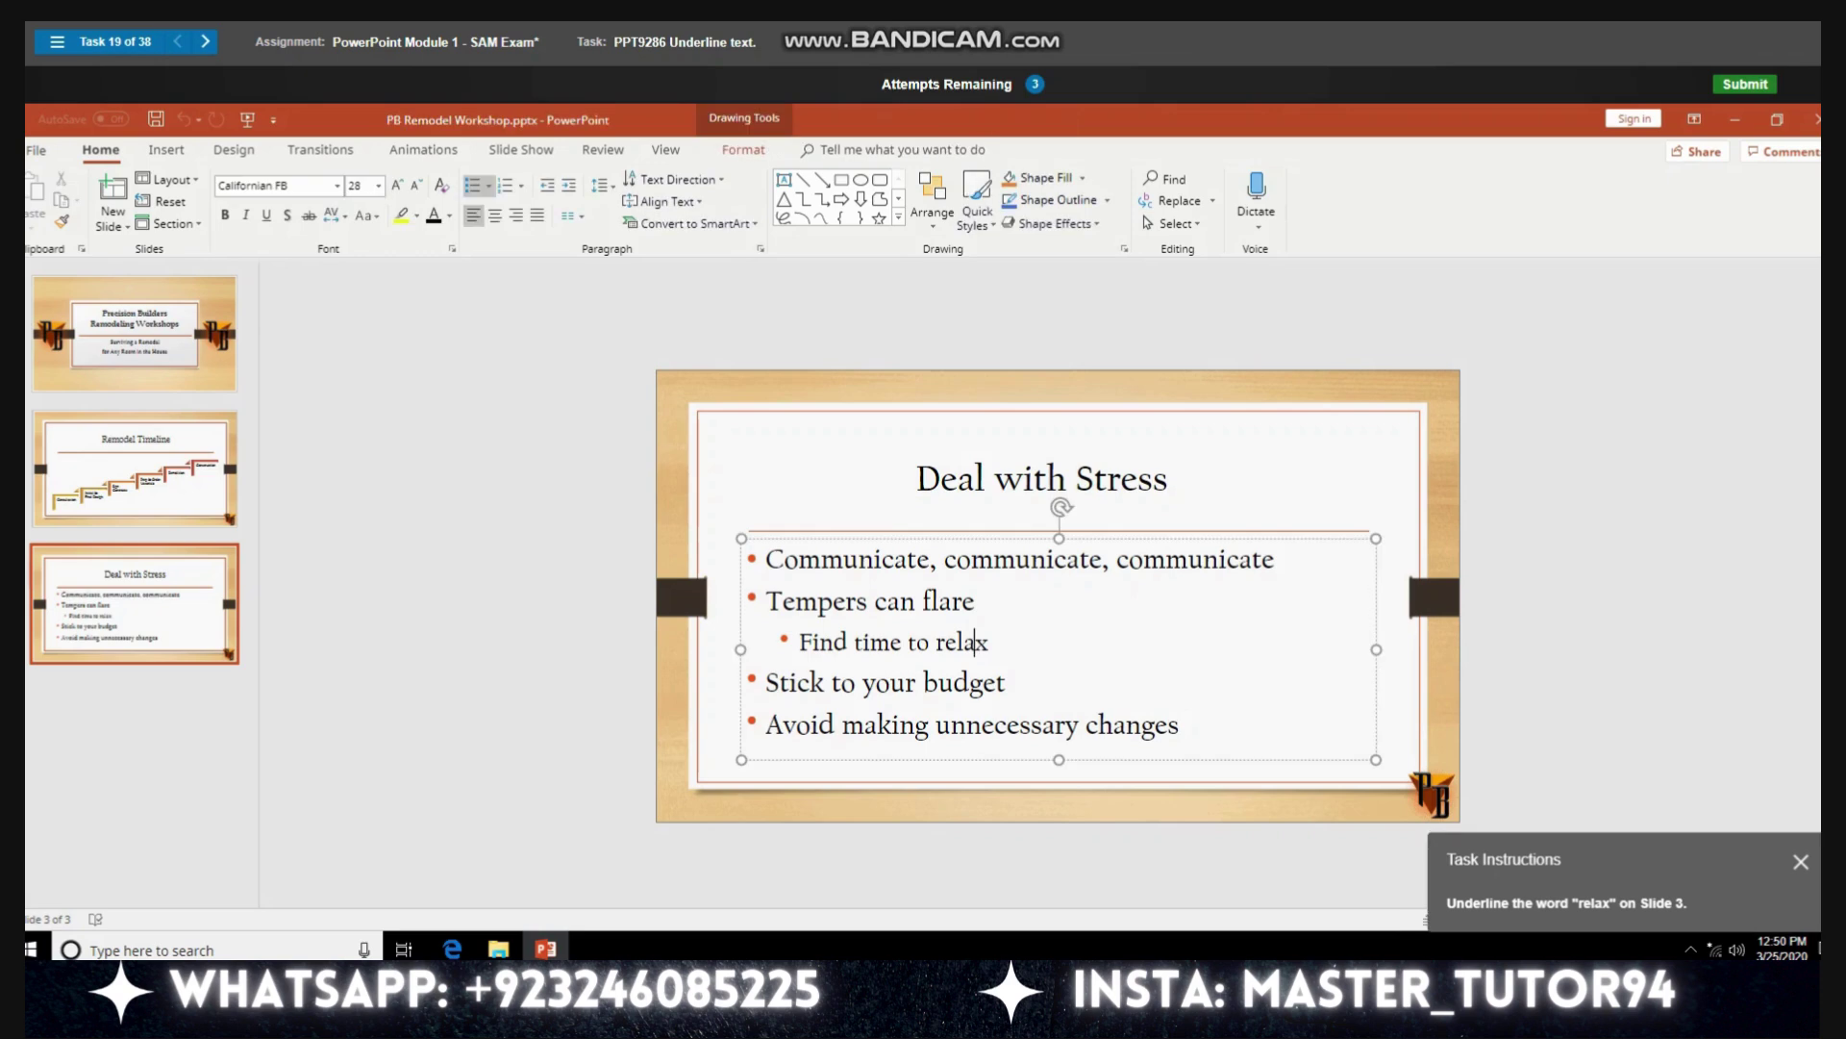
{"action": "double_click", "coordinate": [964, 641]}
{"action": "left_click", "coordinate": [1032, 613]}
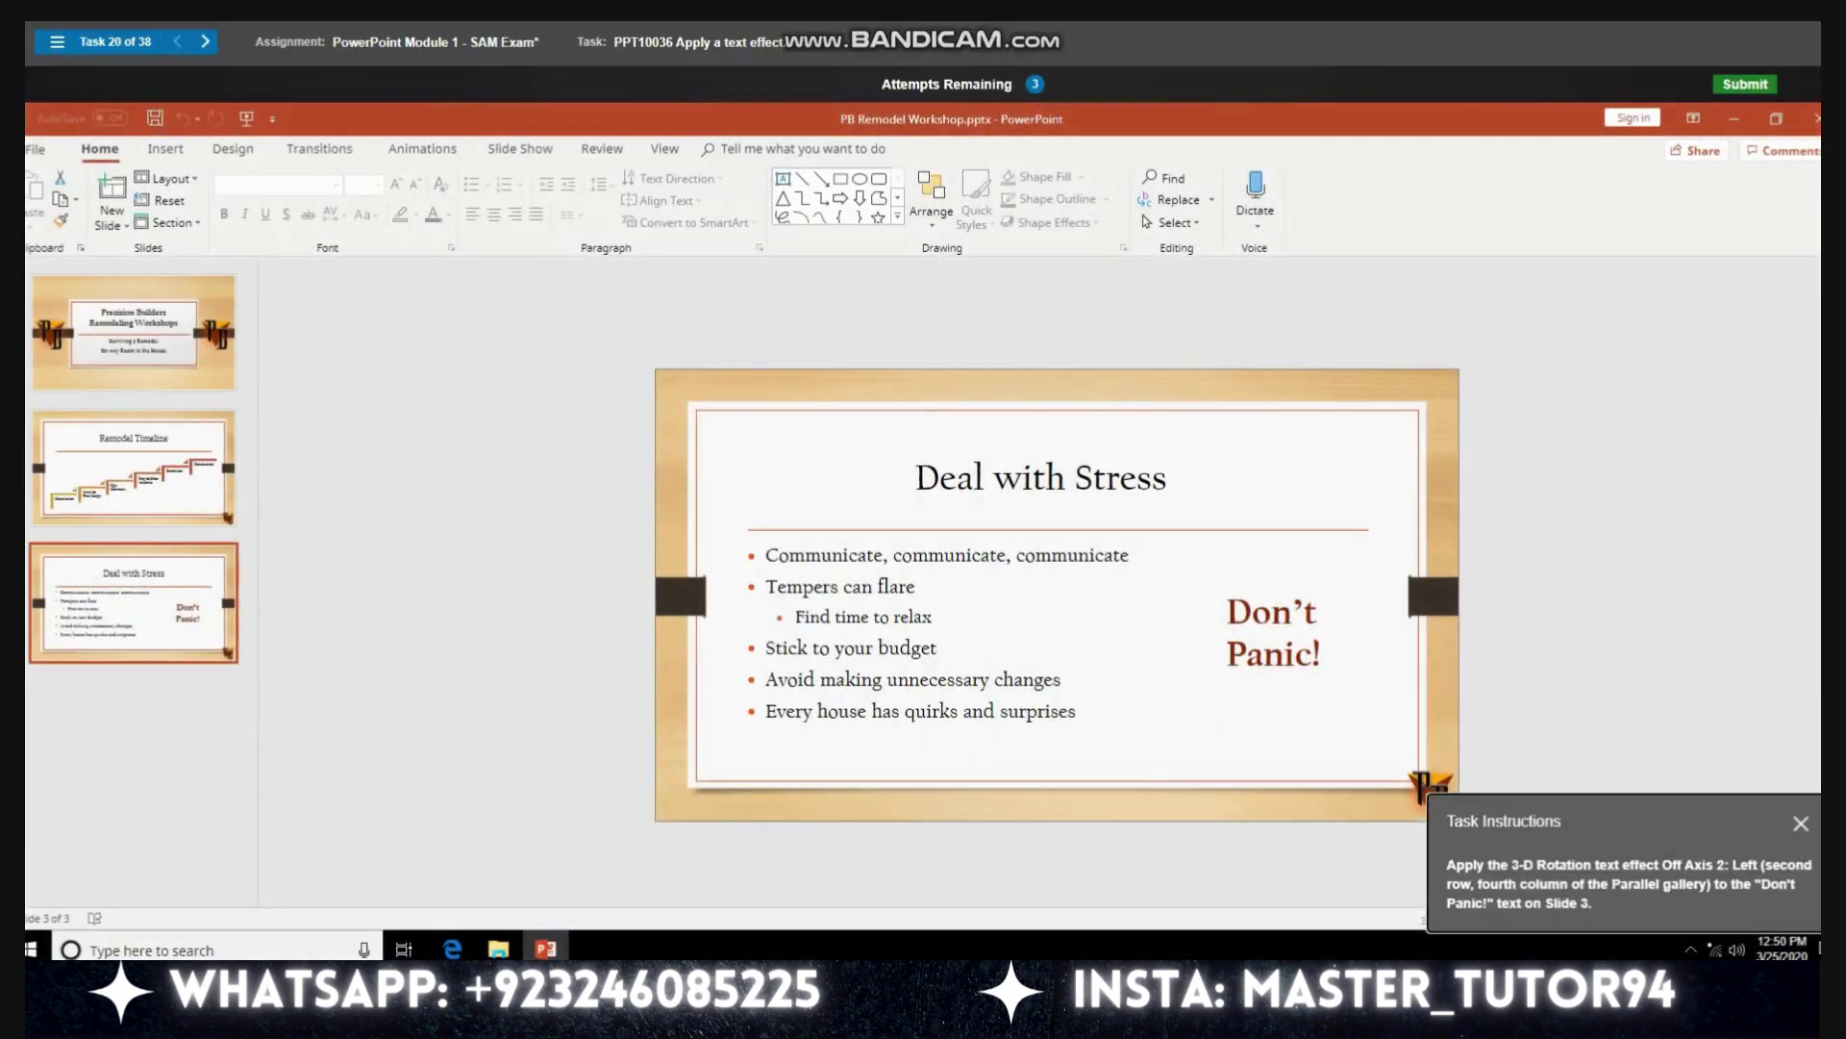
Step: Give the 'Don't Panic!' text the Off Axis 2: Left 3-D rotation effect
{"action": "left_click", "coordinate": [1264, 654]}
{"action": "left_click_drag", "start_coordinate": [1227, 611], "coordinate": [1321, 656]}
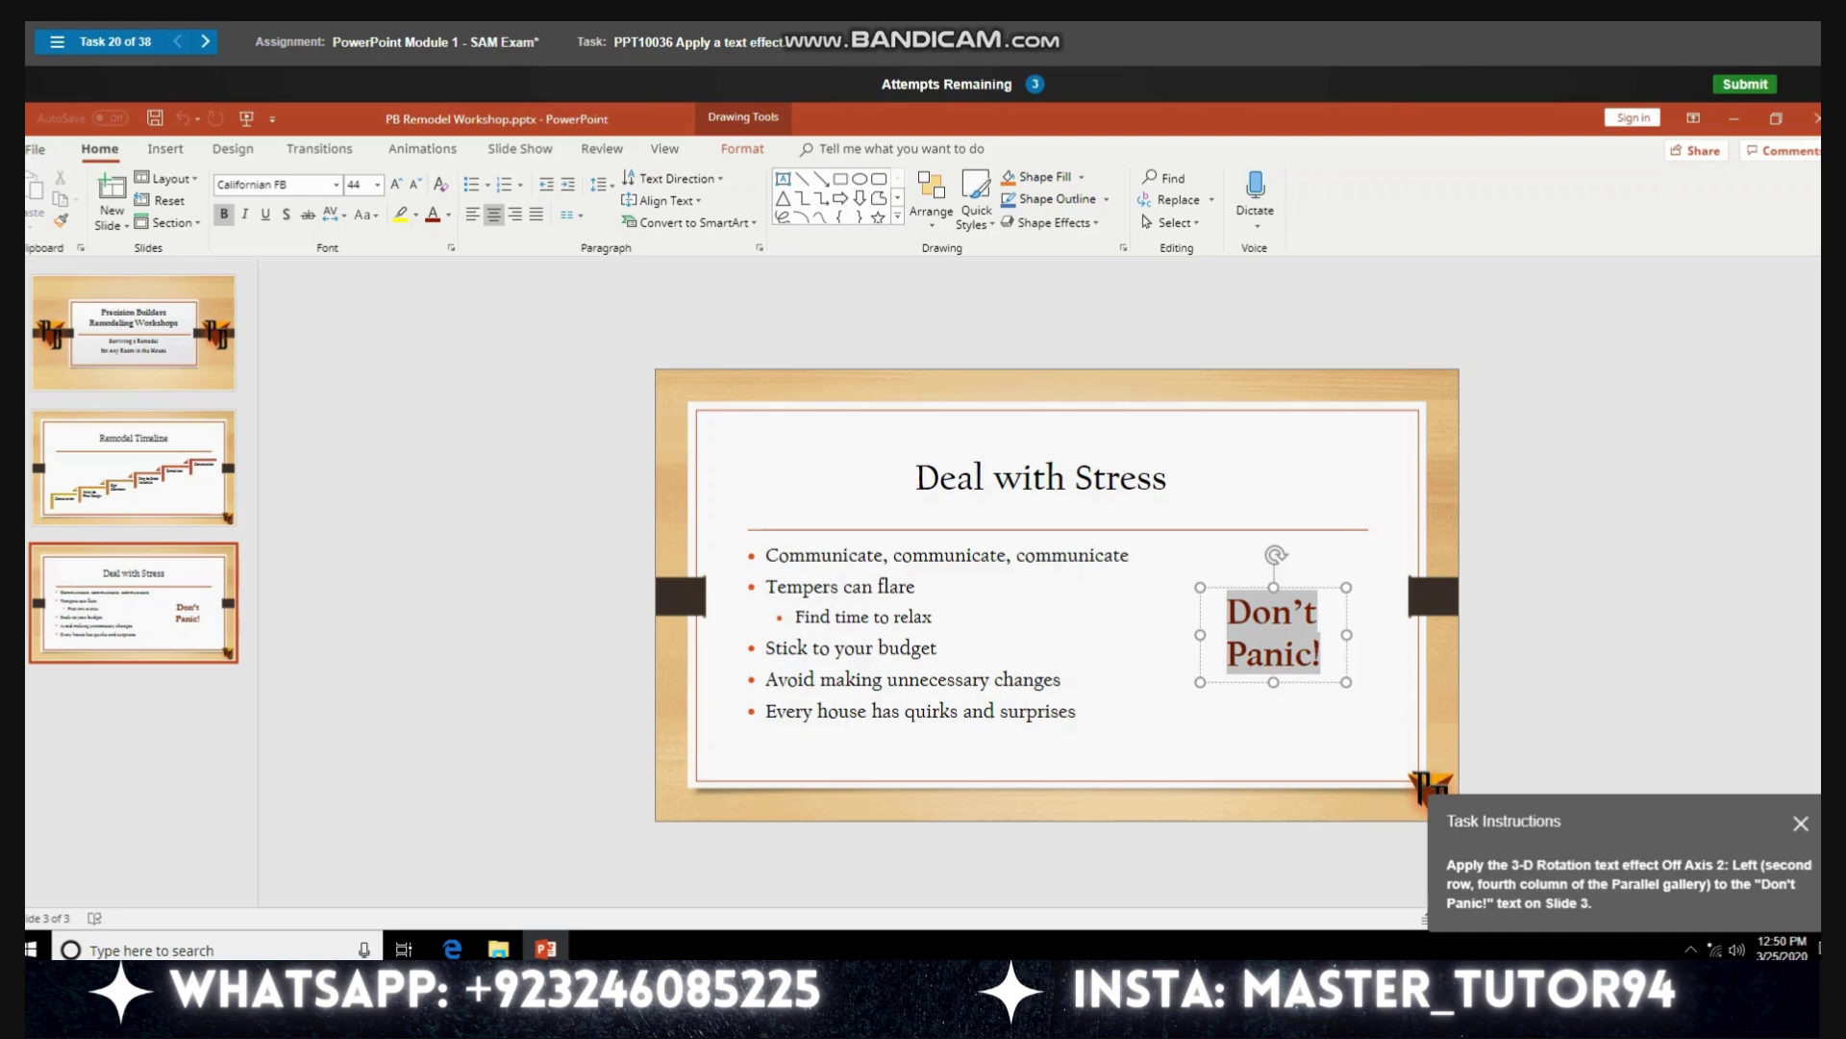
{"action": "left_click", "coordinate": [743, 148]}
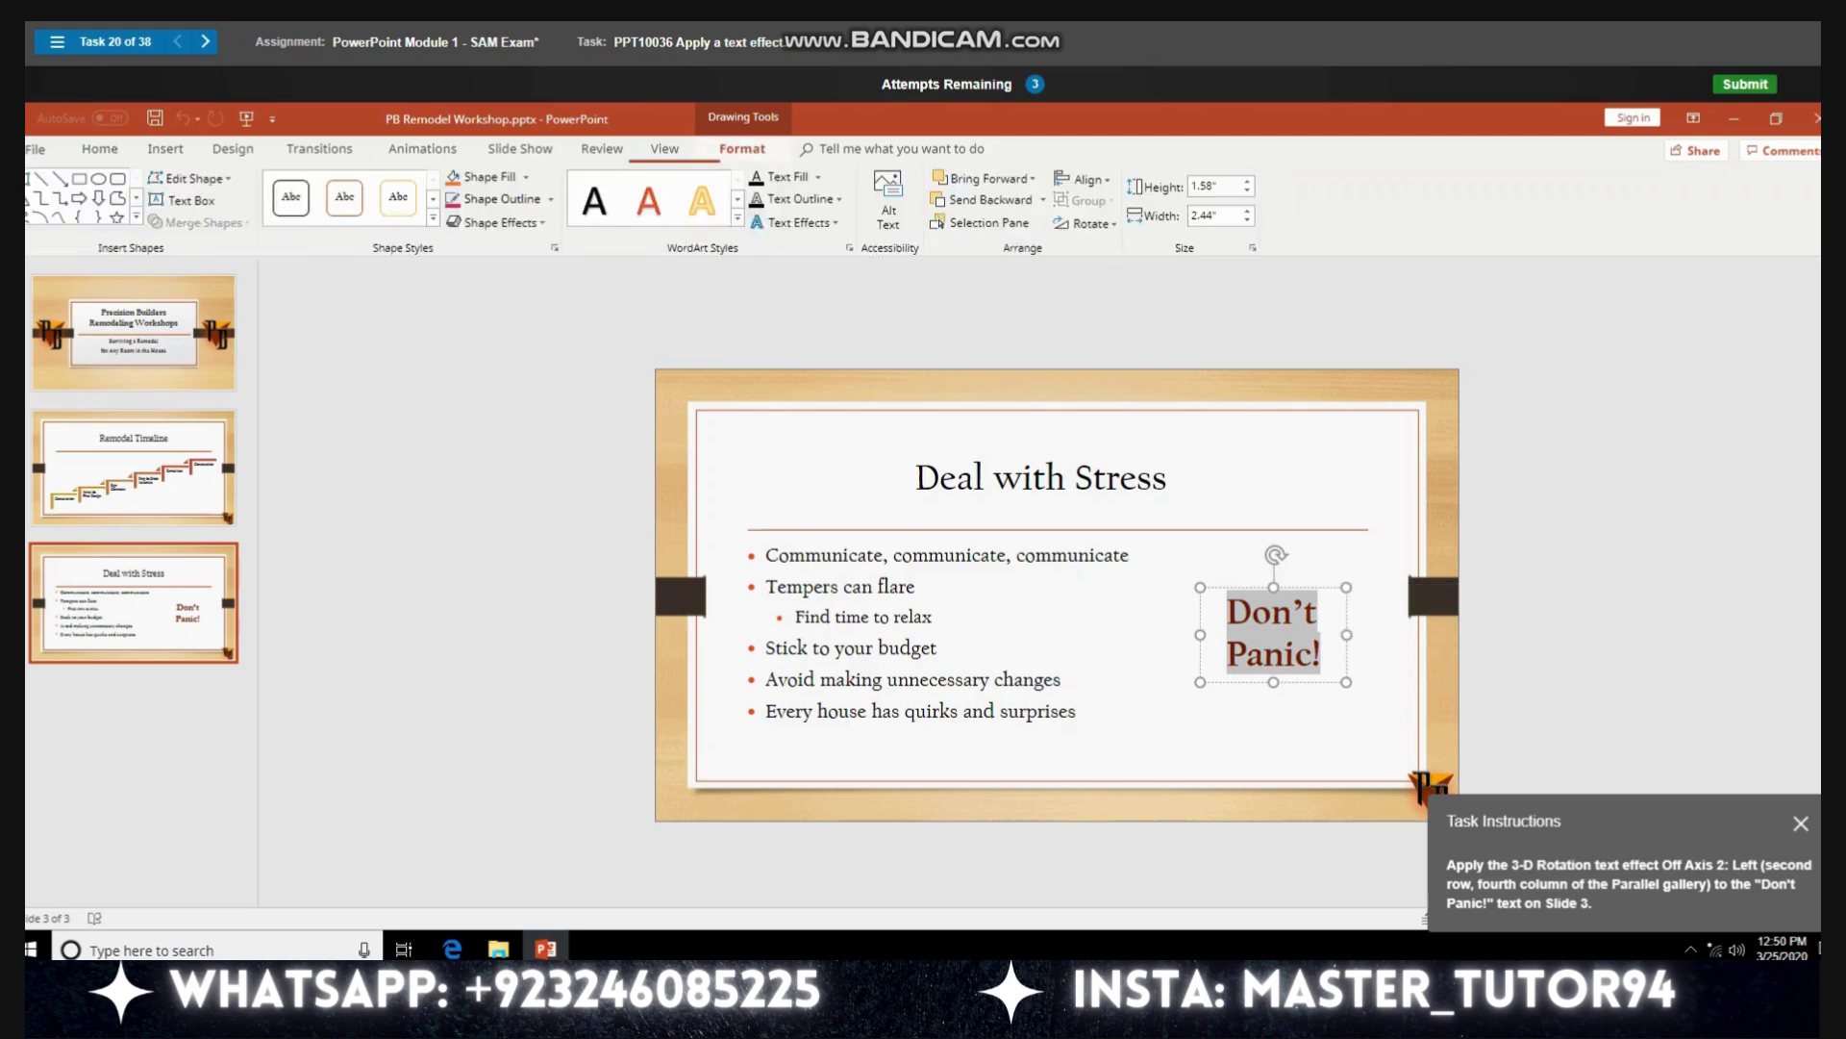
{"action": "left_click", "coordinate": [796, 222]}
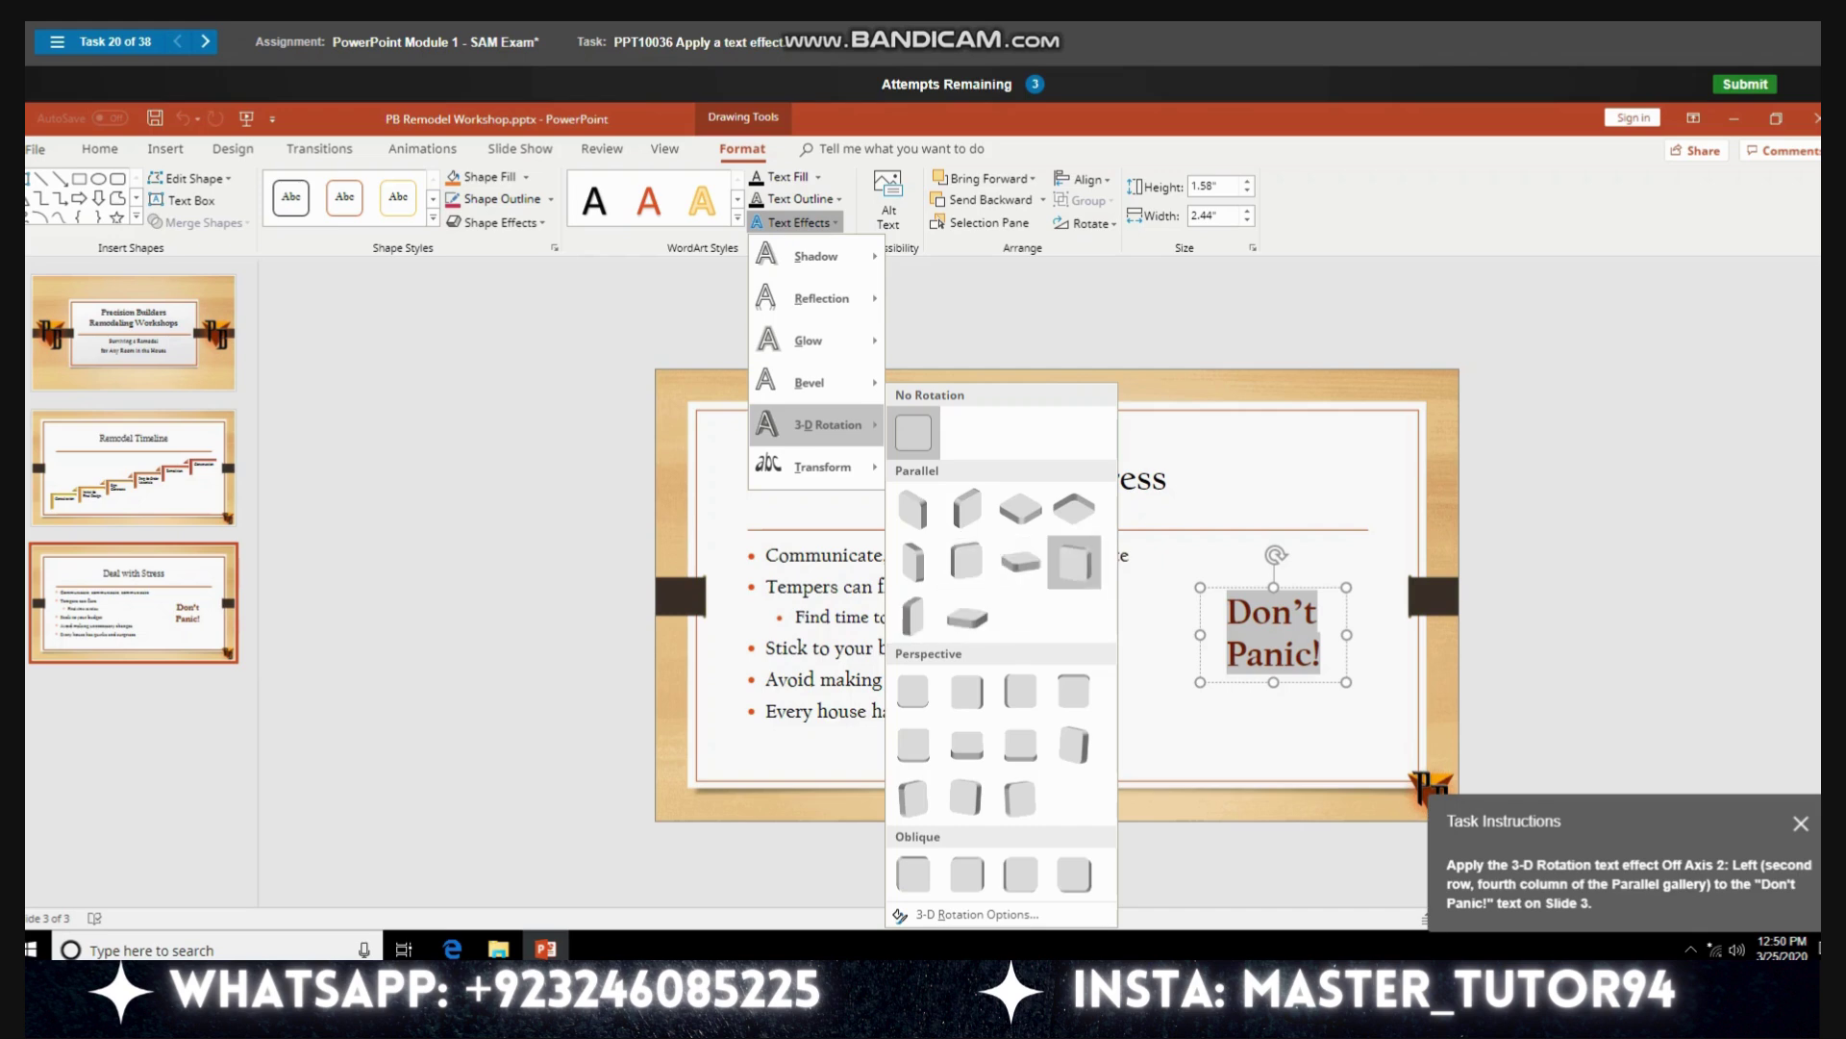
{"action": "left_click", "coordinate": [1074, 562]}
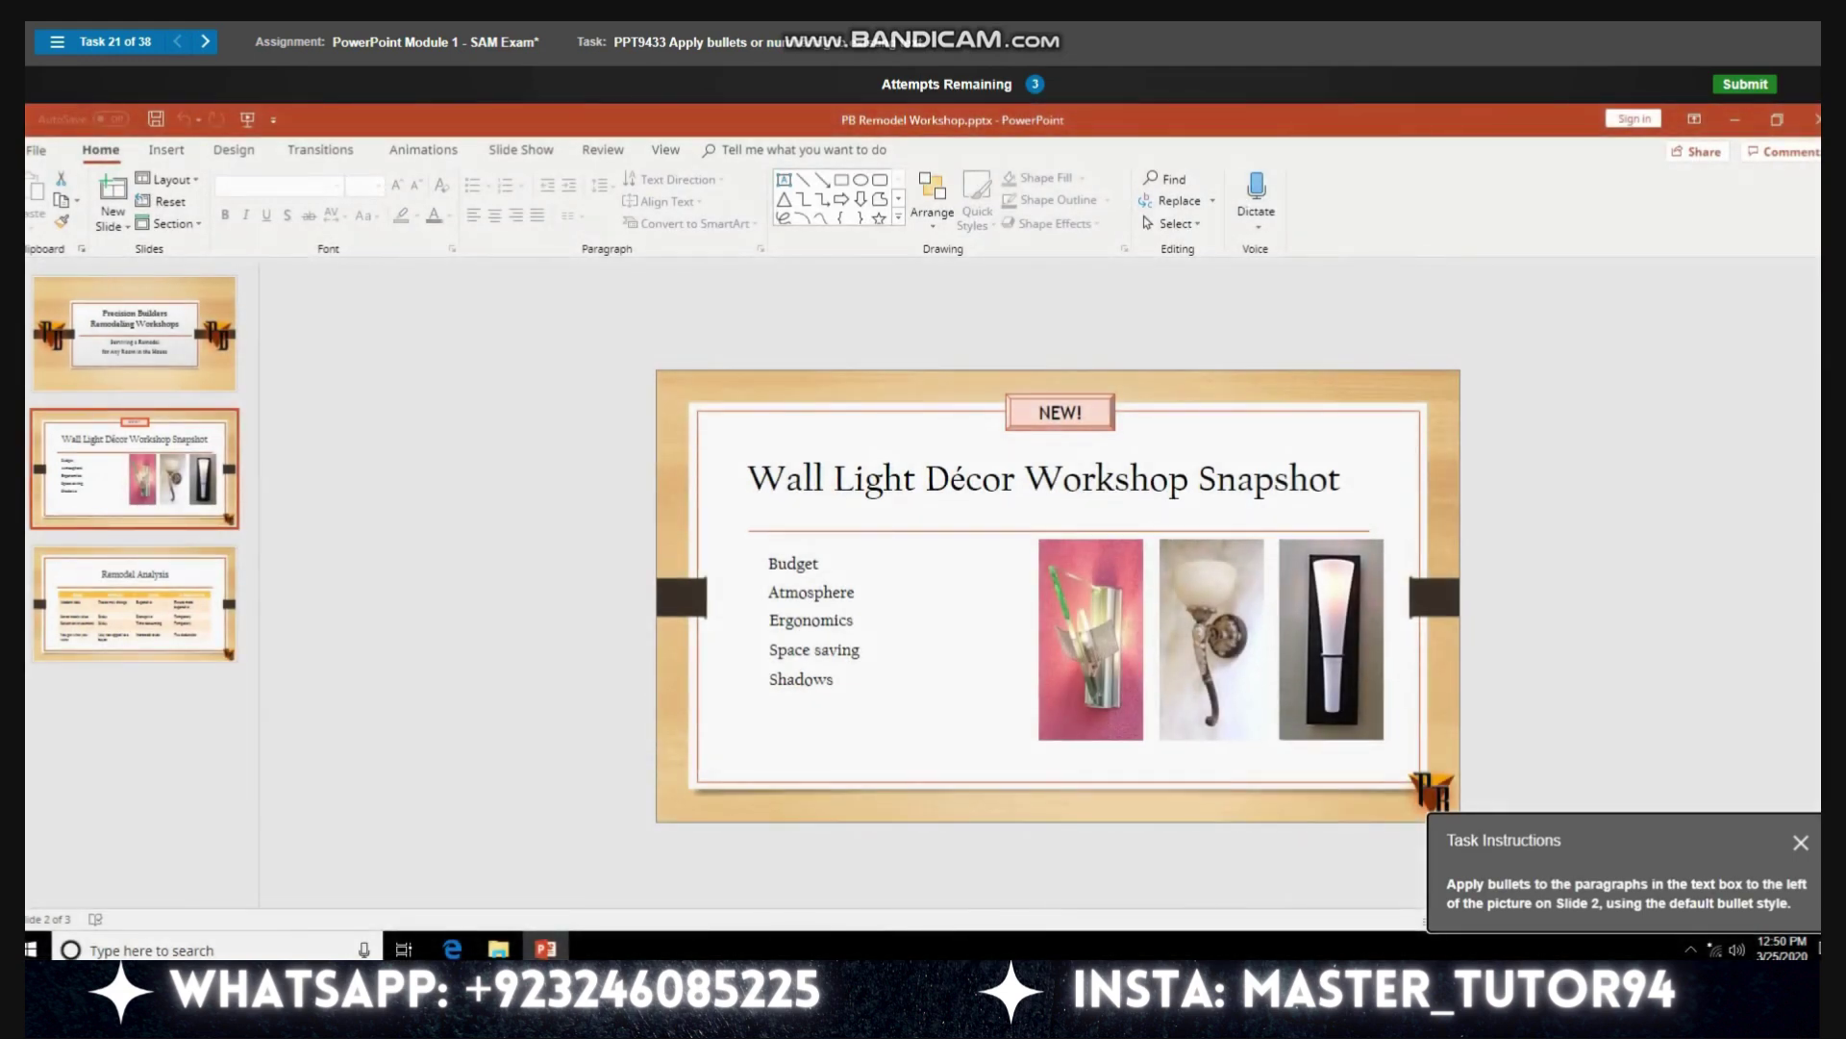
Step: Add default bullets to the five paragraphs beside the pictures on slide 2
{"action": "left_click", "coordinate": [808, 592]}
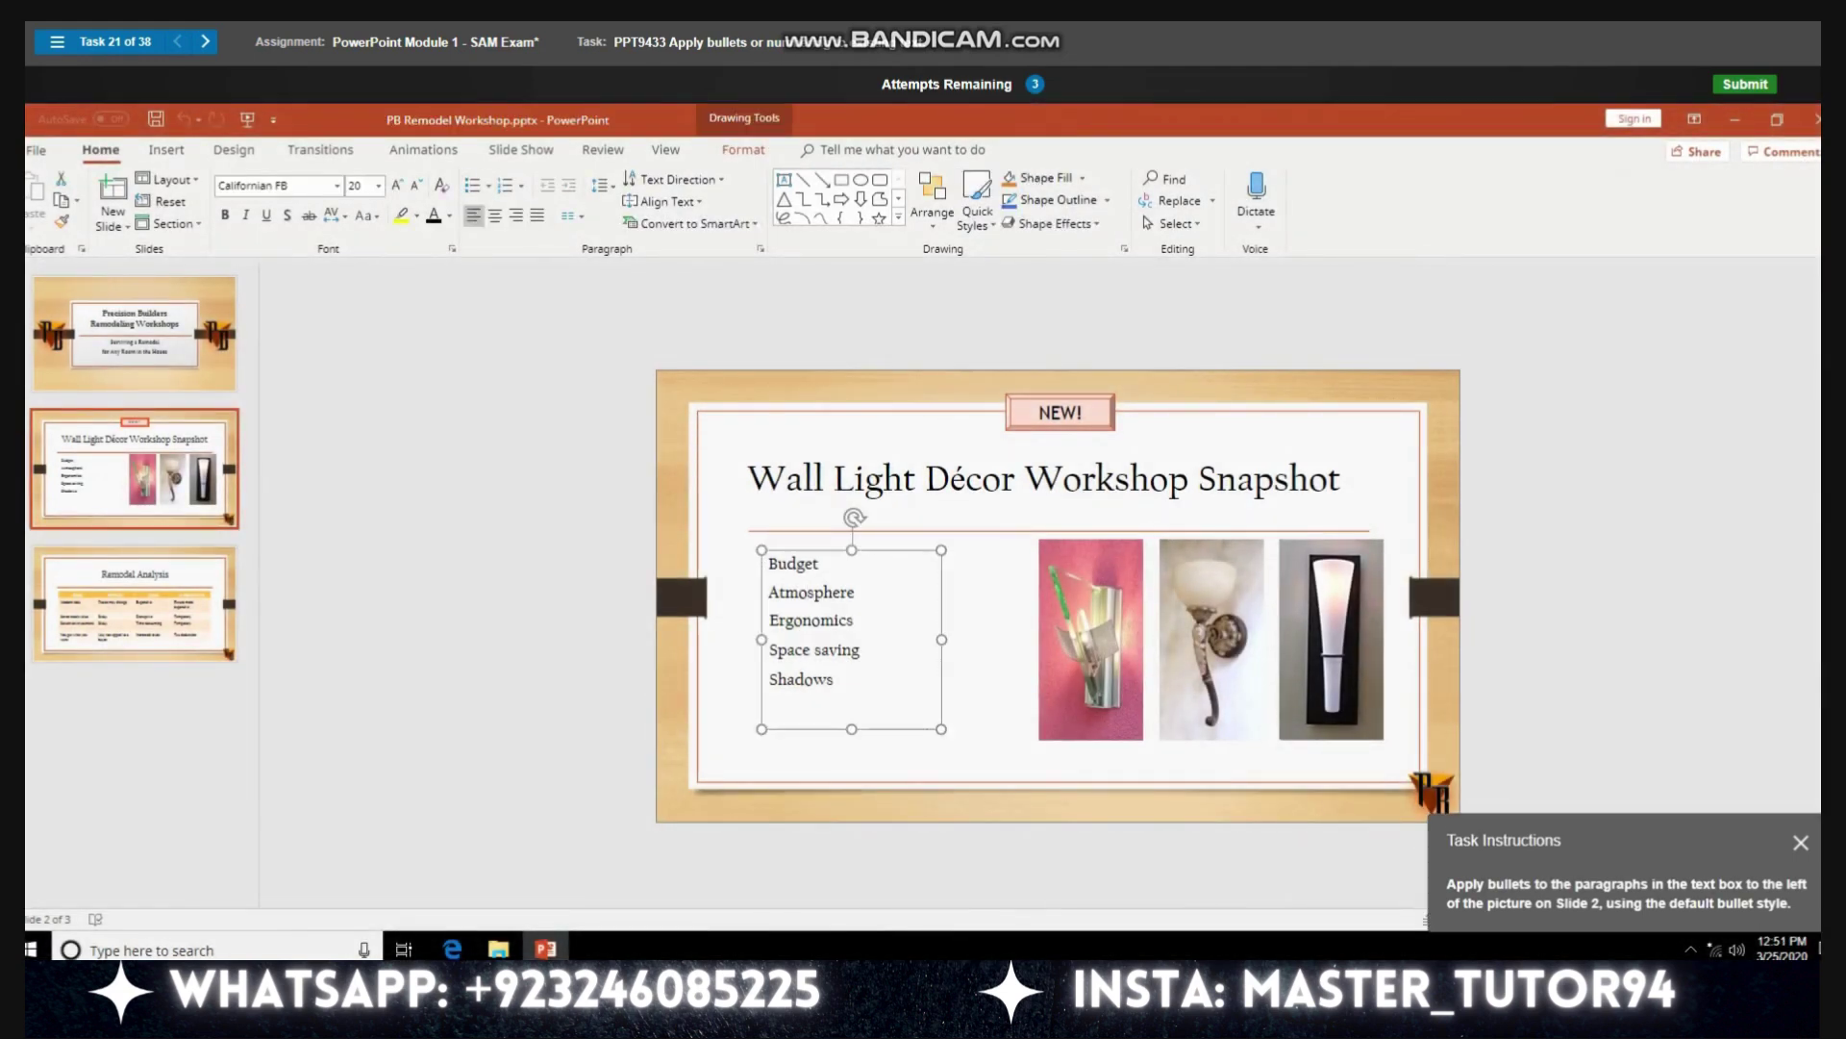
{"action": "left_click", "coordinate": [472, 184]}
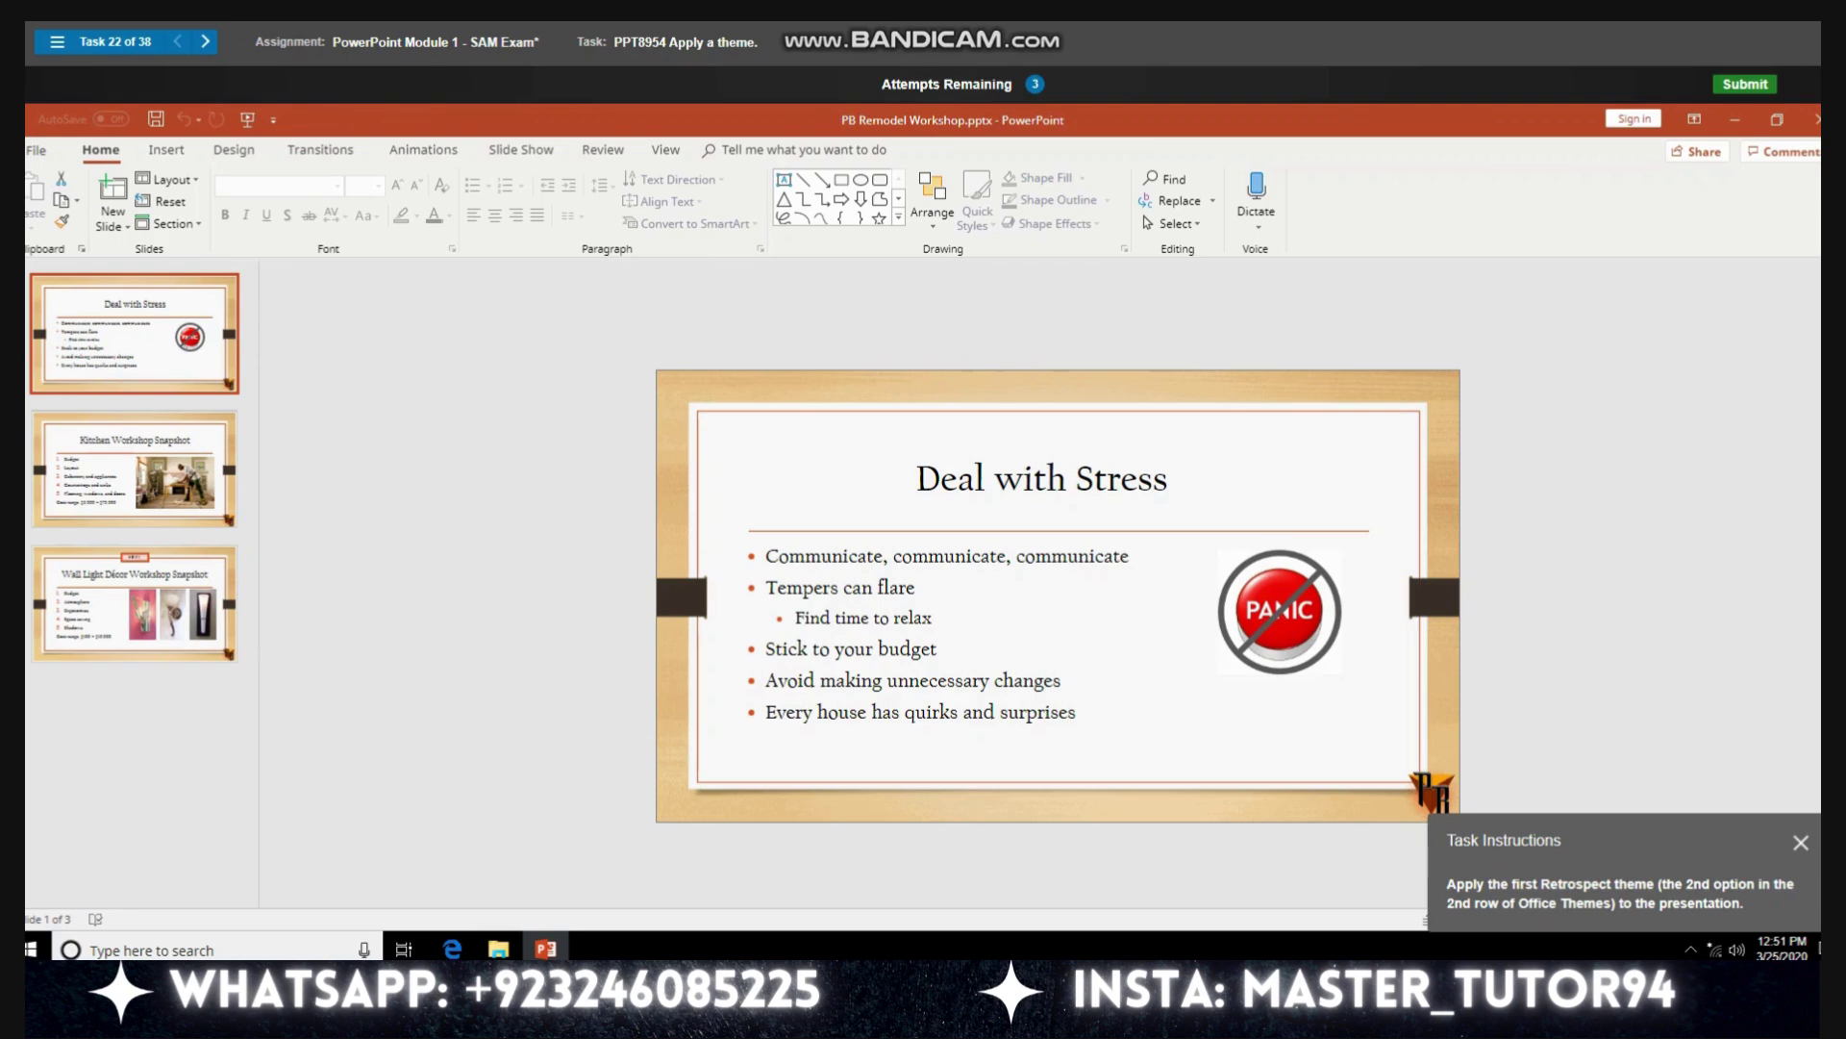
Step: Apply the Retrospect theme from the Design themes gallery to the whole deck
{"action": "left_click", "coordinate": [234, 150]}
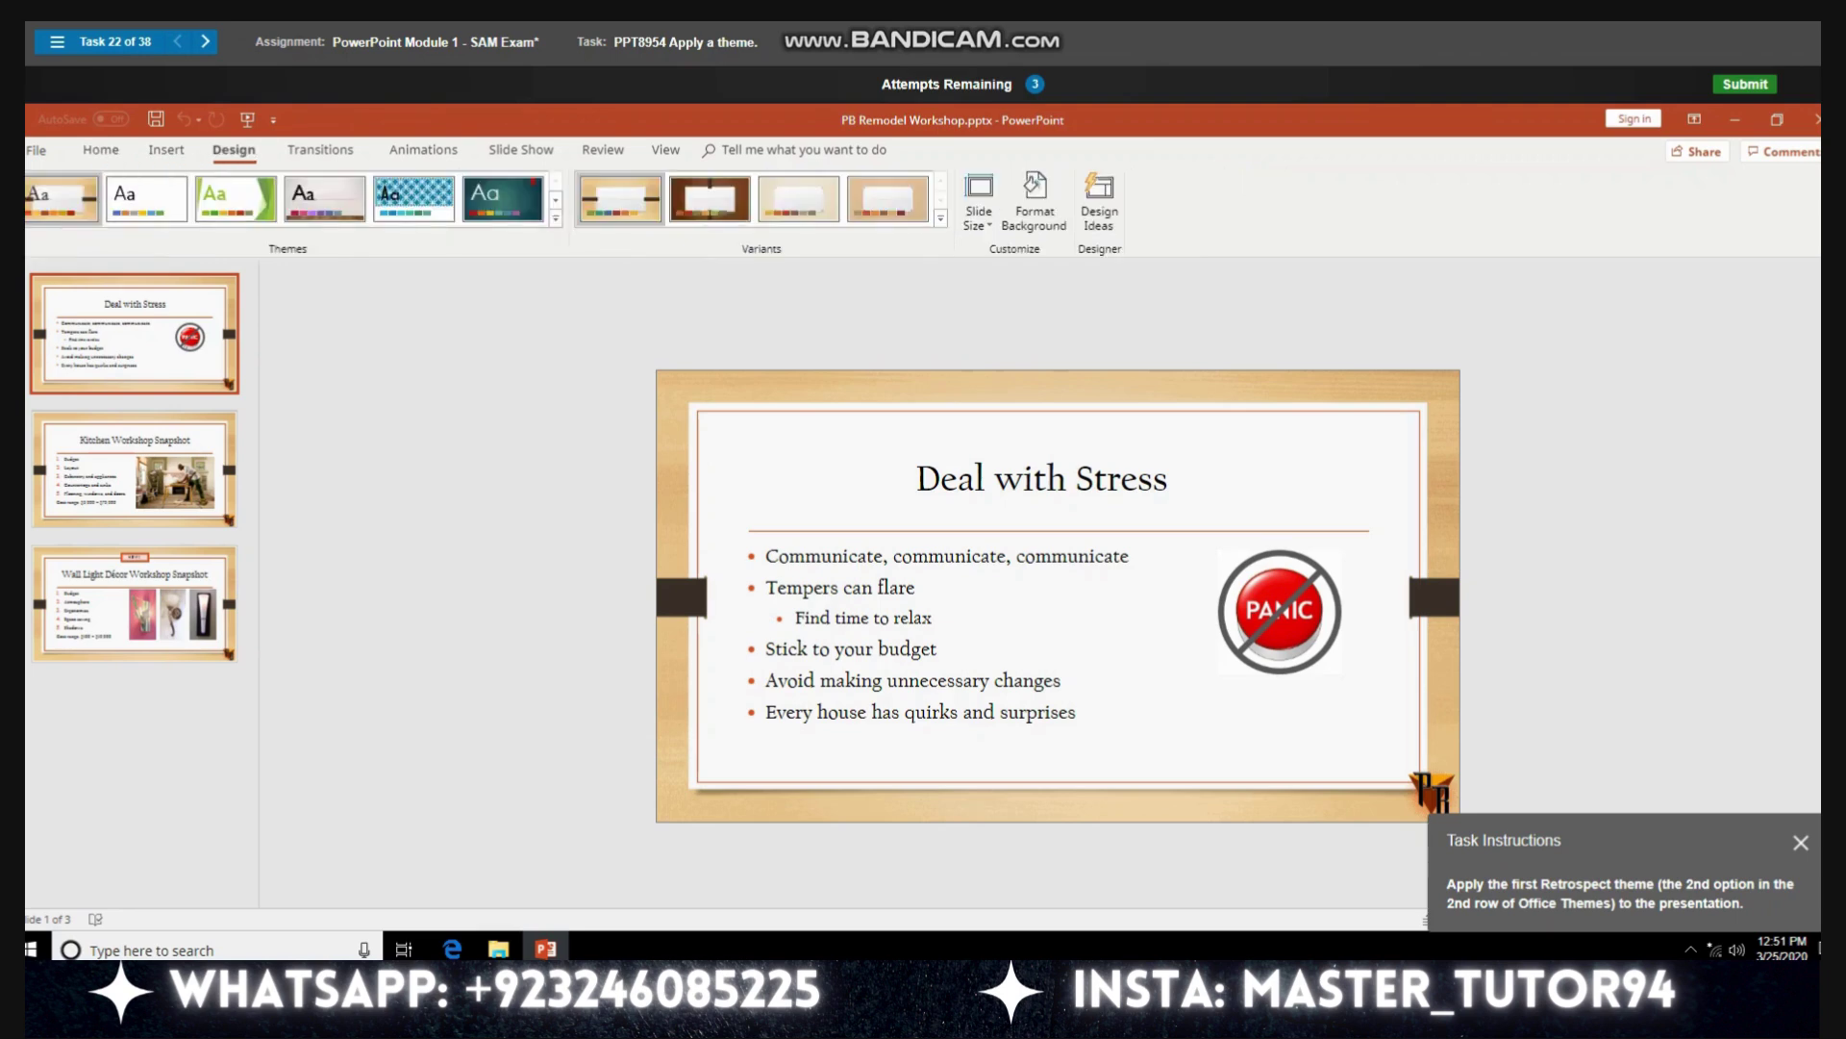
{"action": "left_click", "coordinate": [556, 218]}
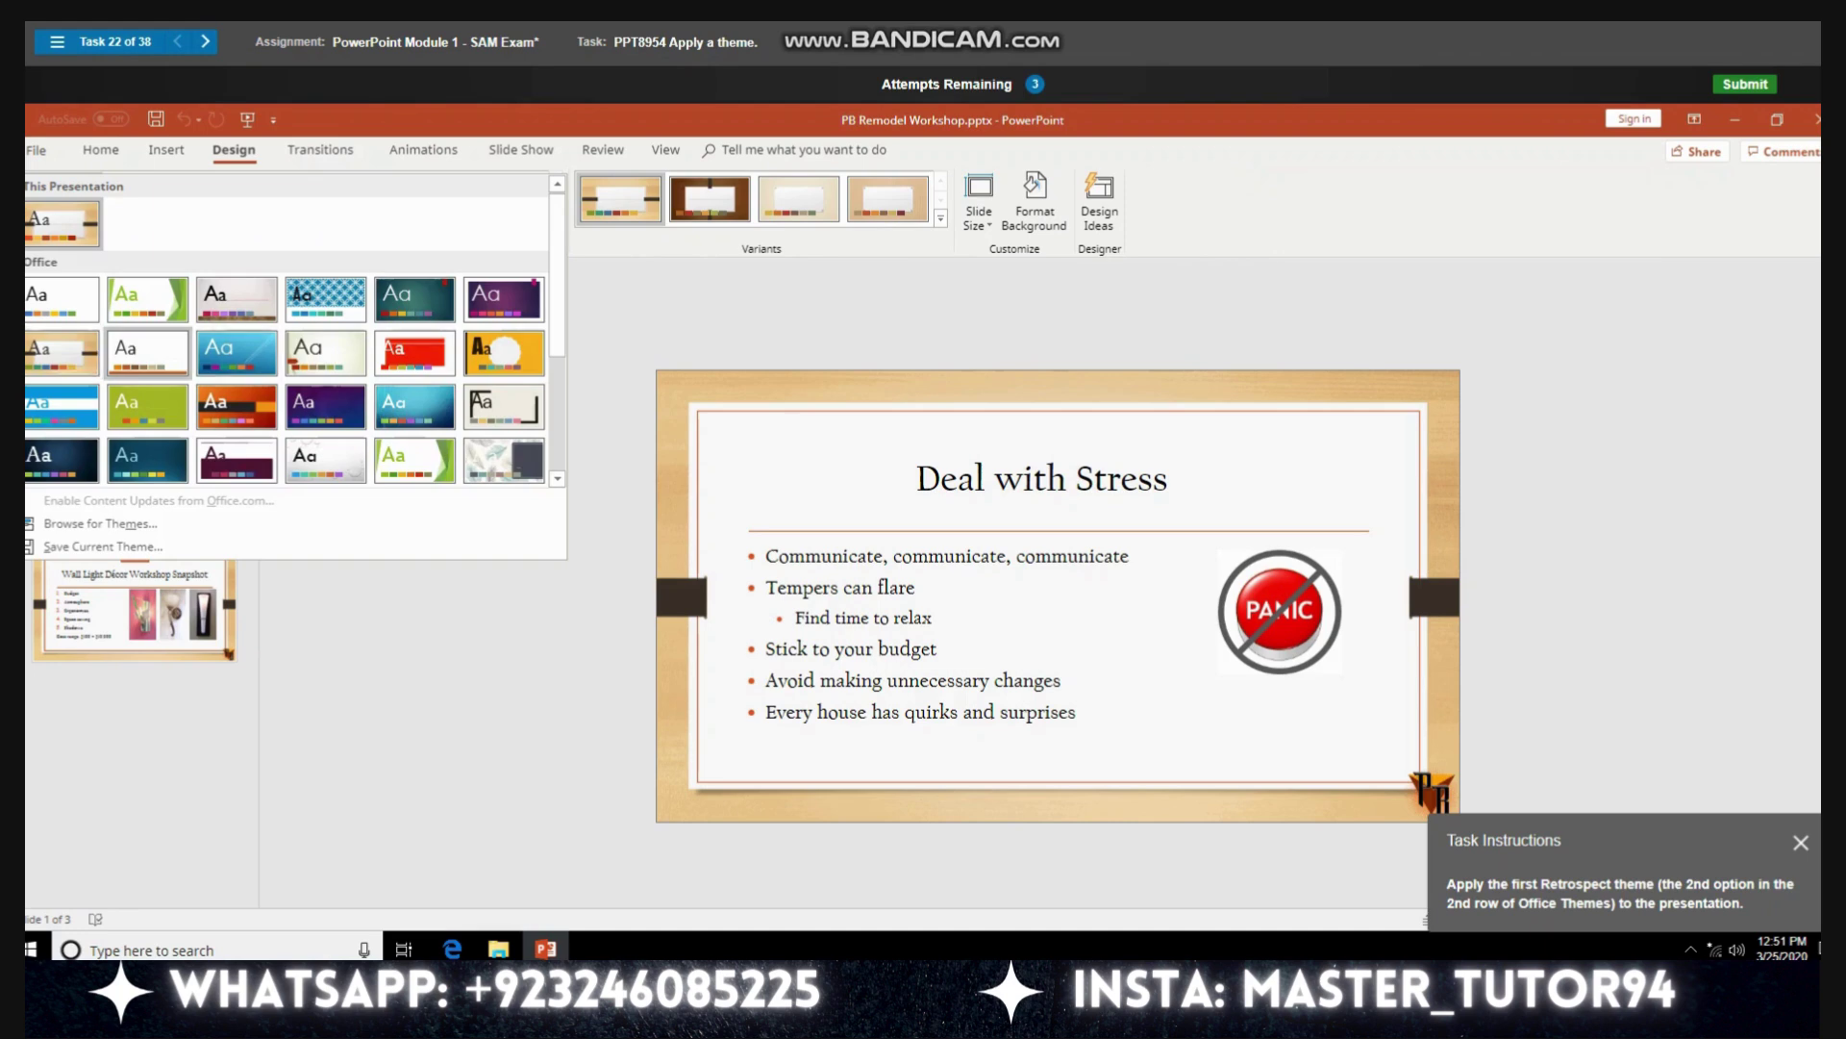
{"action": "left_click", "coordinate": [148, 353]}
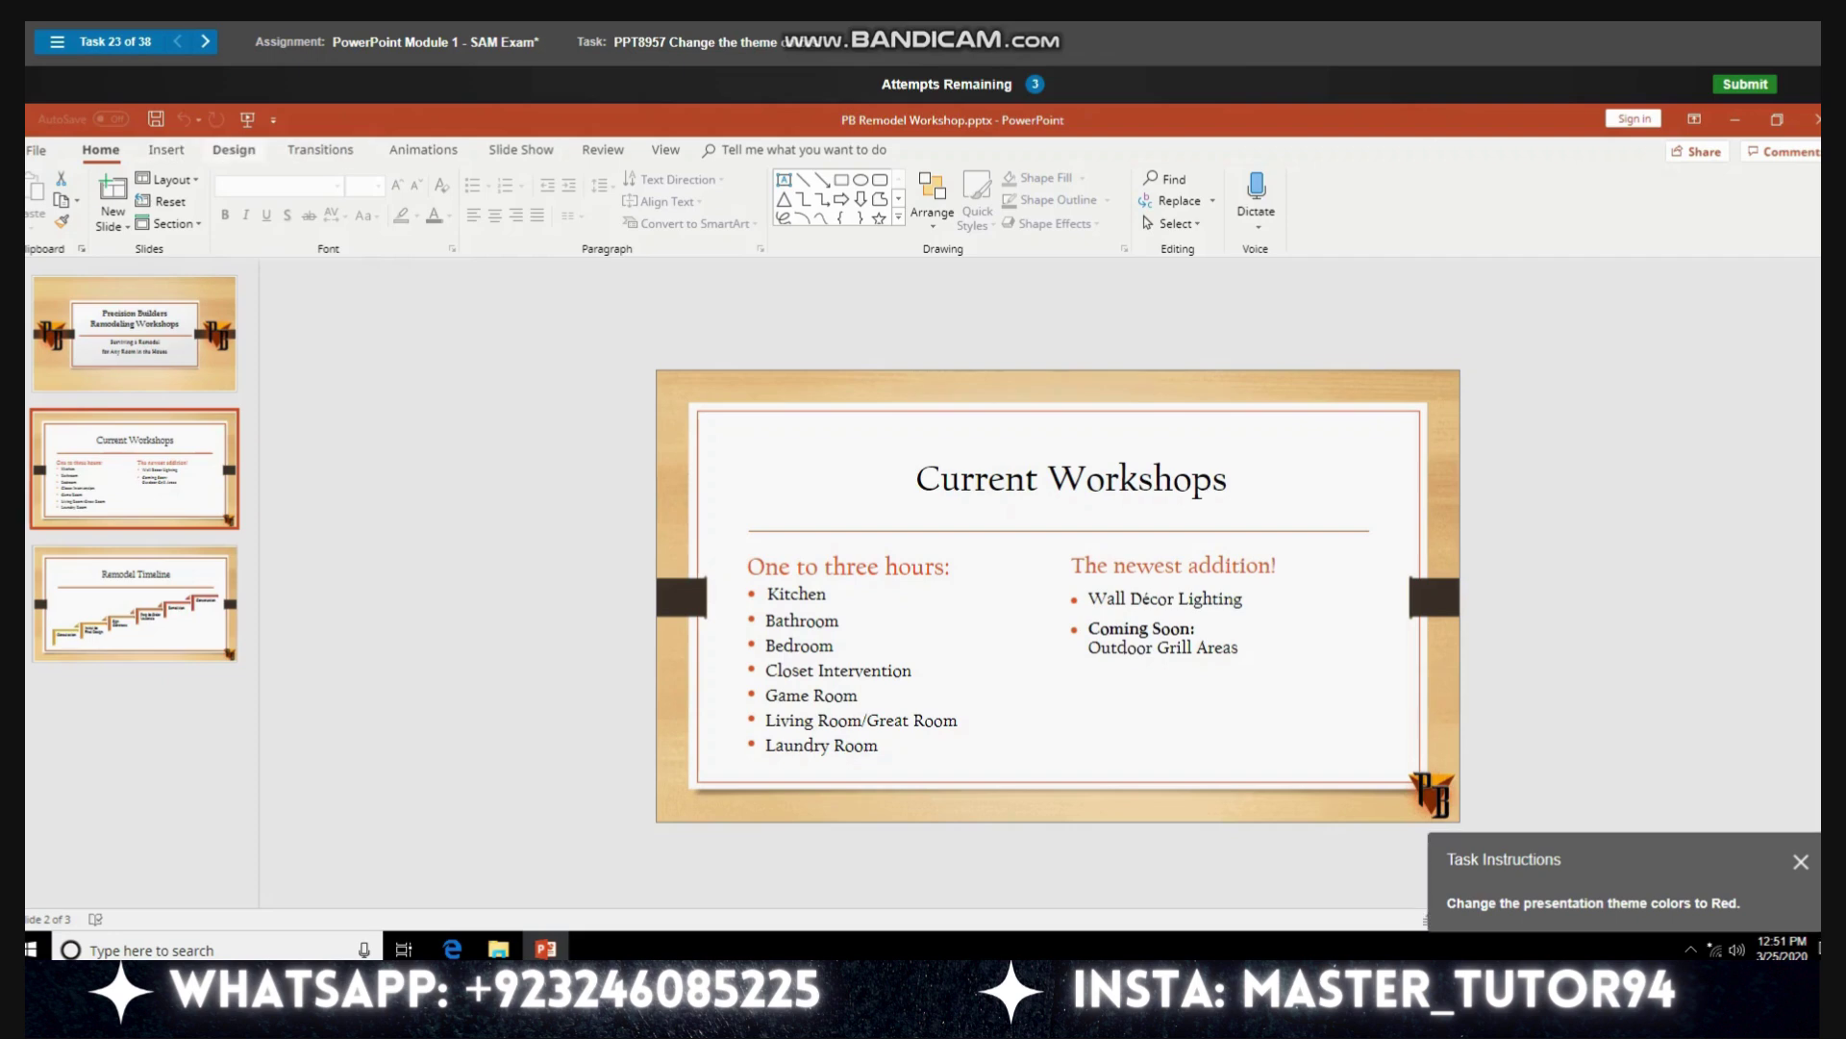
Step: Switch the theme colors to the Red color set
{"action": "left_click", "coordinate": [234, 149]}
{"action": "left_click", "coordinate": [941, 218]}
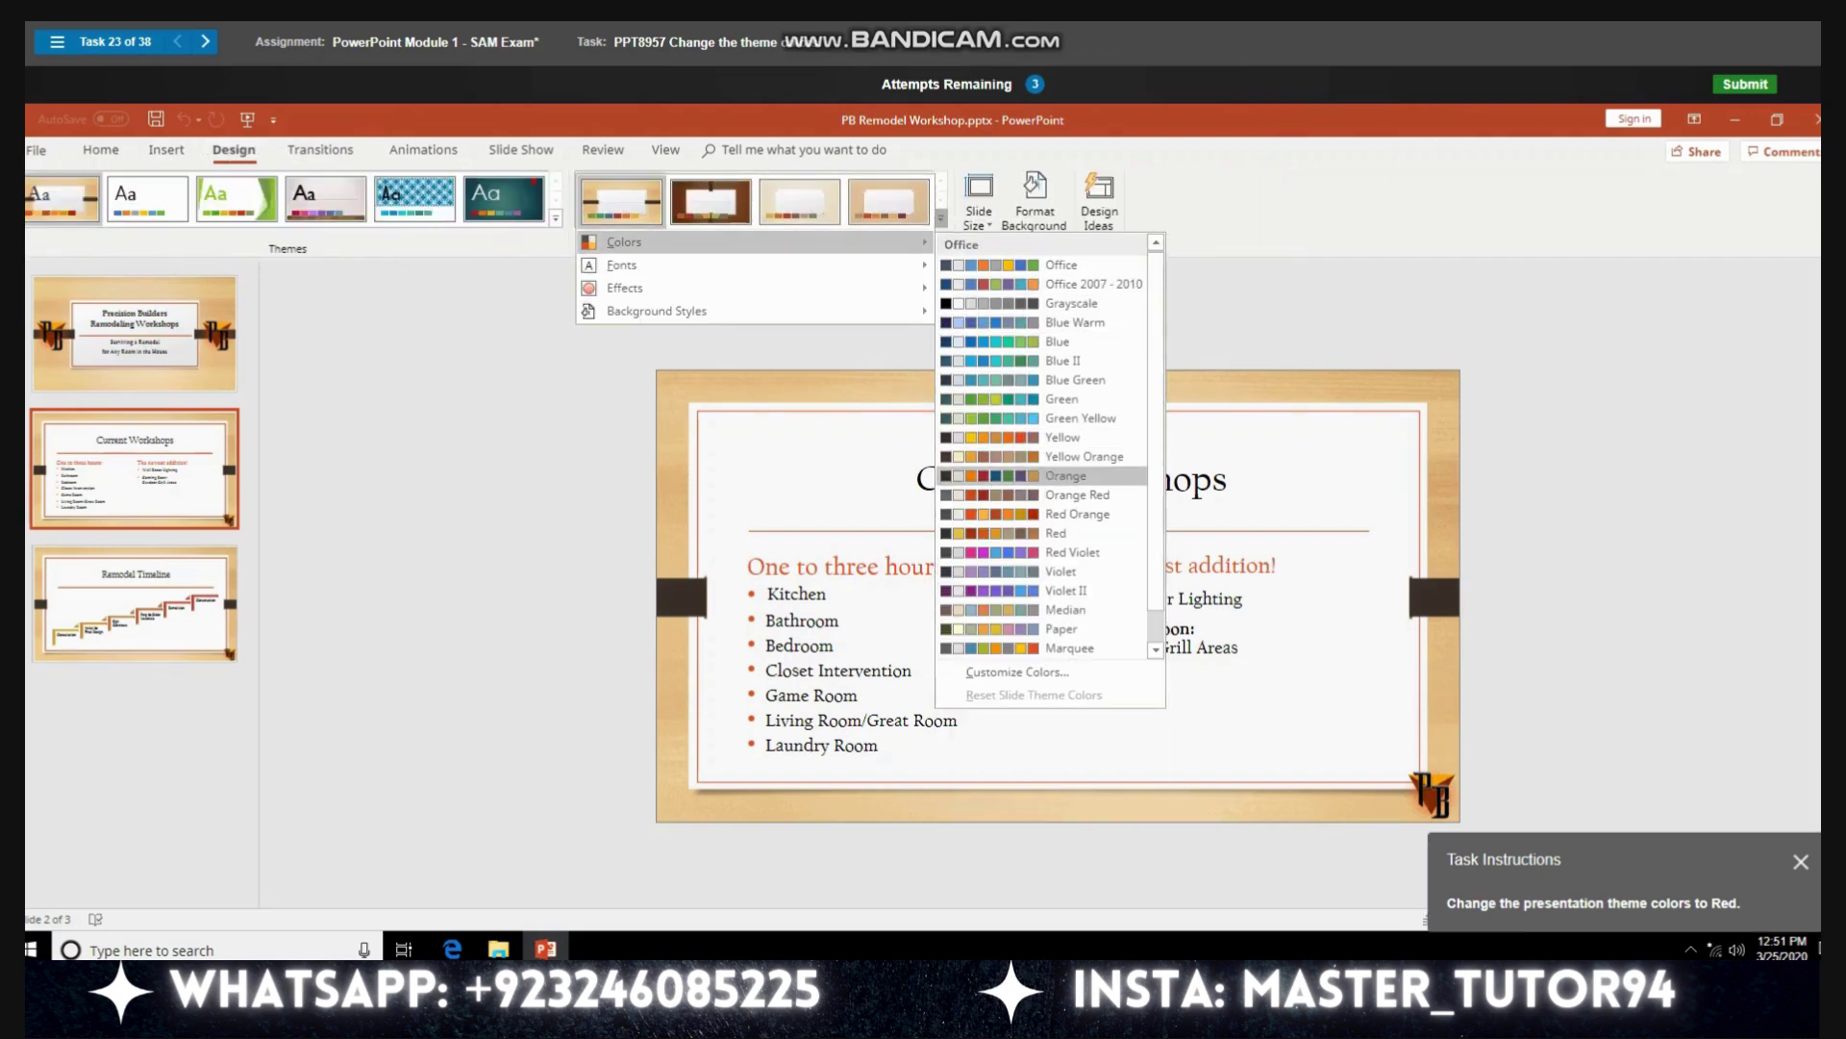
{"action": "left_click", "coordinate": [1056, 533]}
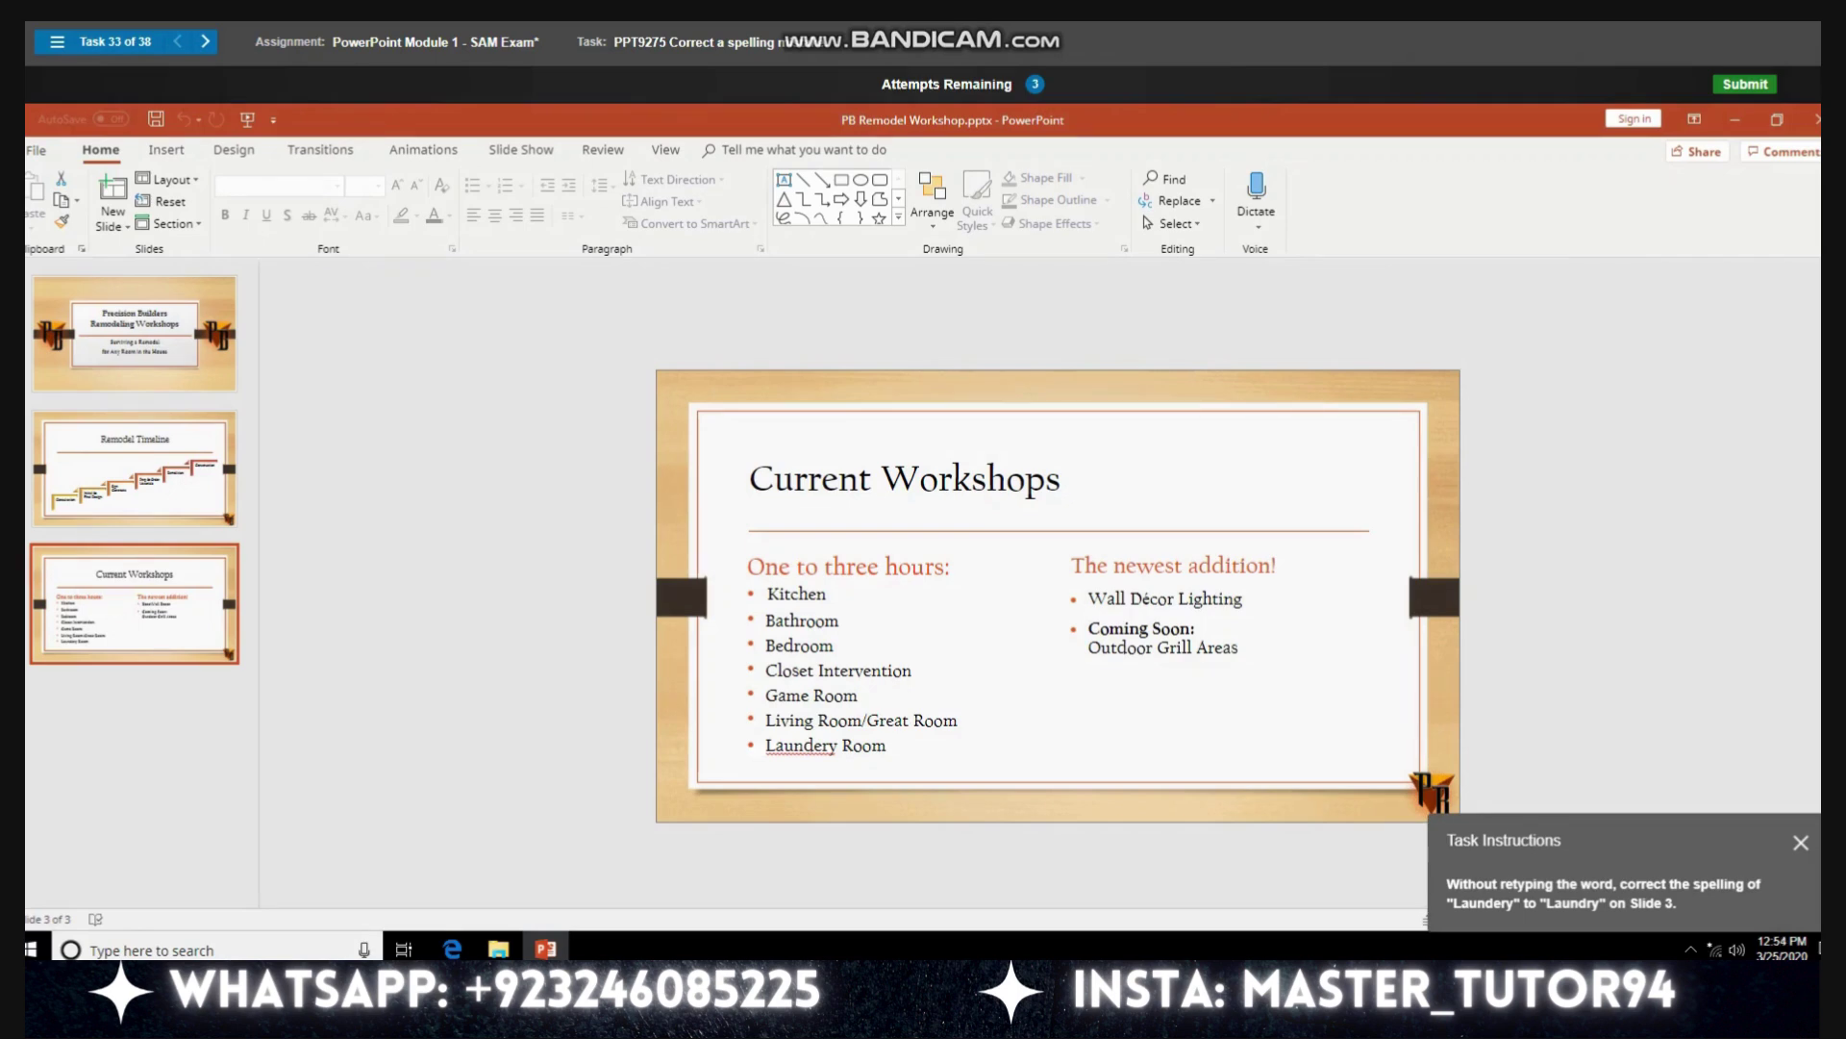
Step: Correct 'Laundery' to 'Laundry' using the spelling suggestion
{"action": "right_click", "coordinate": [795, 747]}
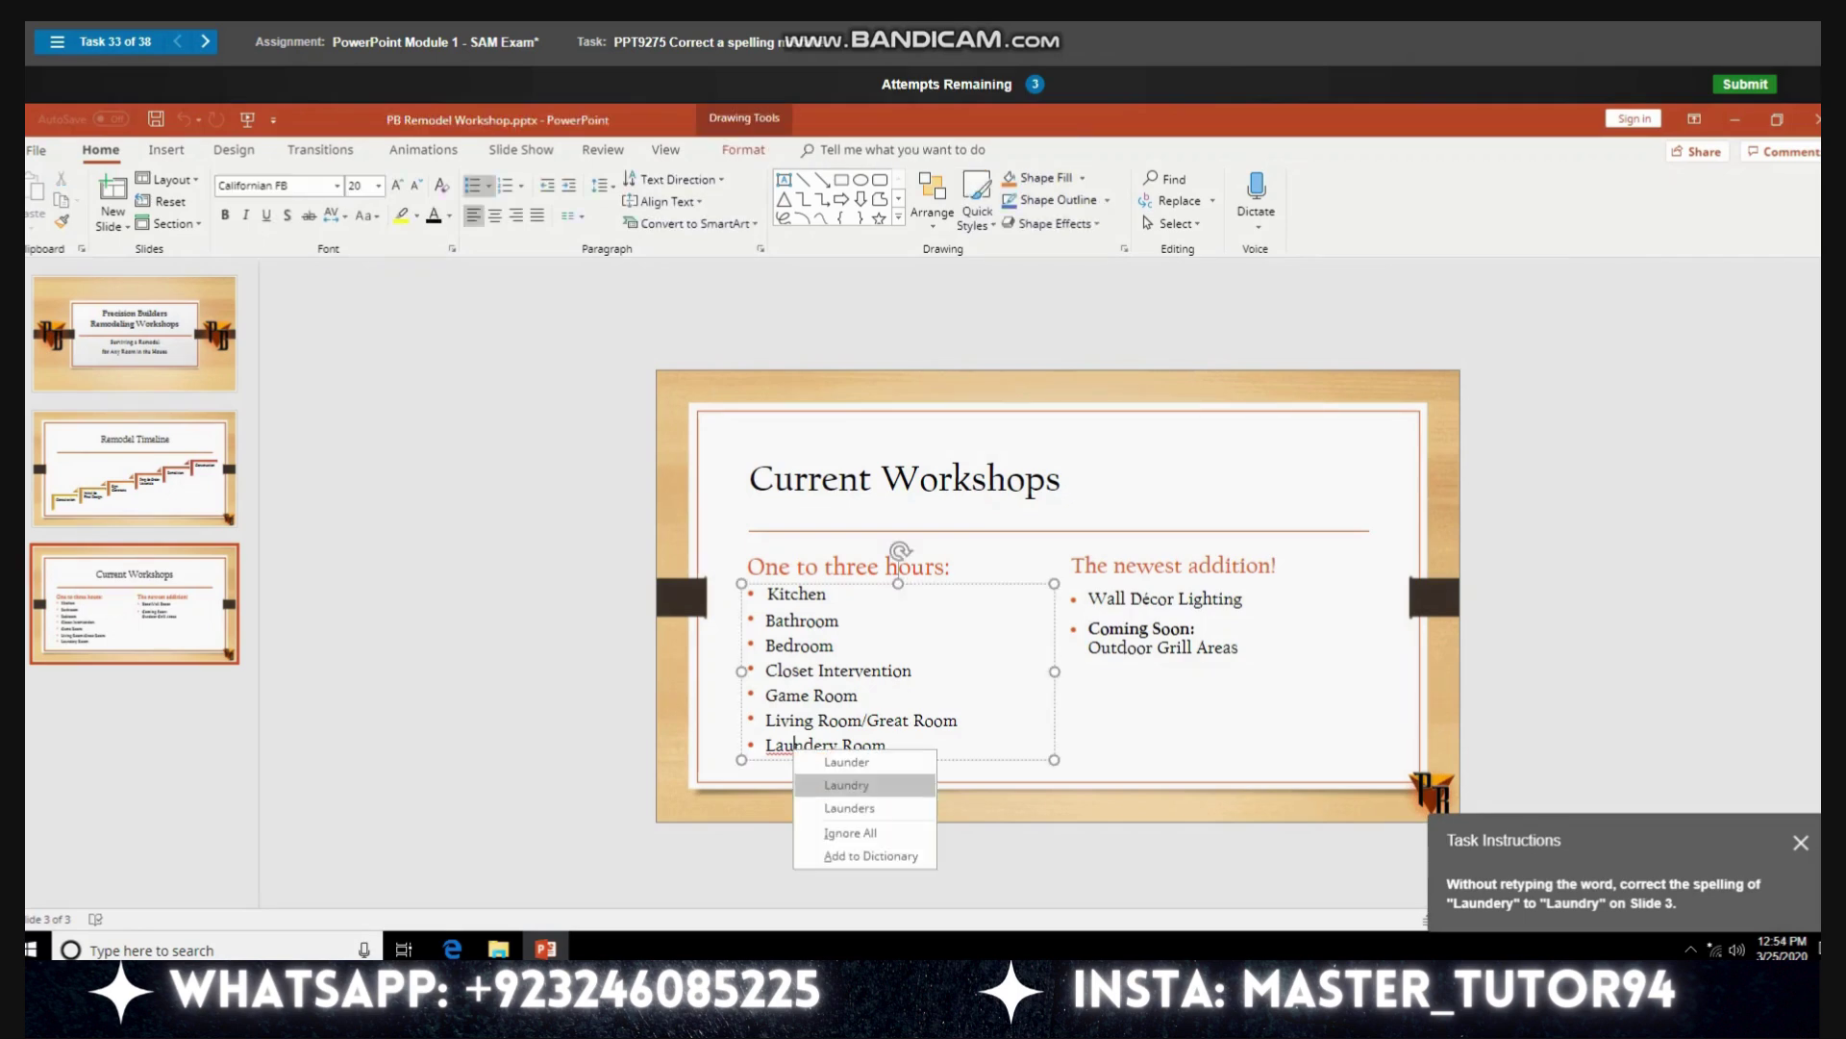
{"action": "left_click", "coordinate": [846, 785]}
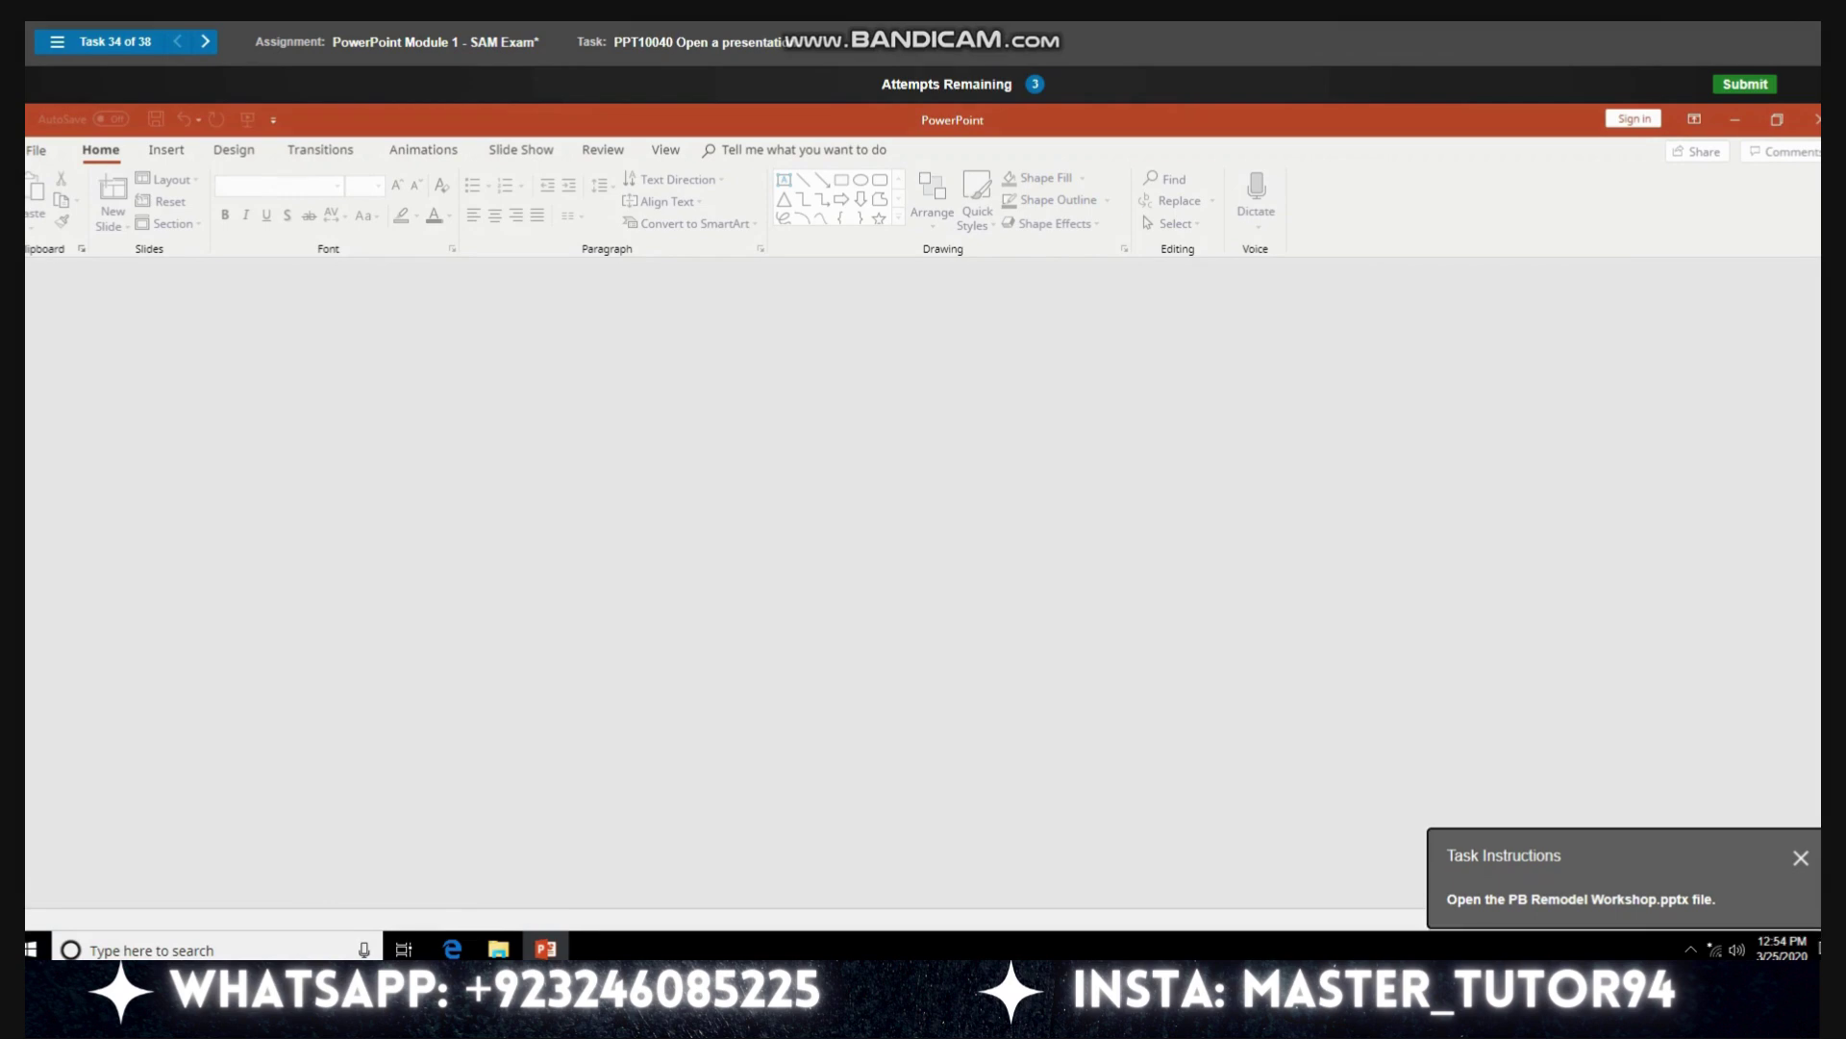
Step: Open PB Remodel Workshop.pptx from the Documents folder
{"action": "key", "text": "ctrl+o"}
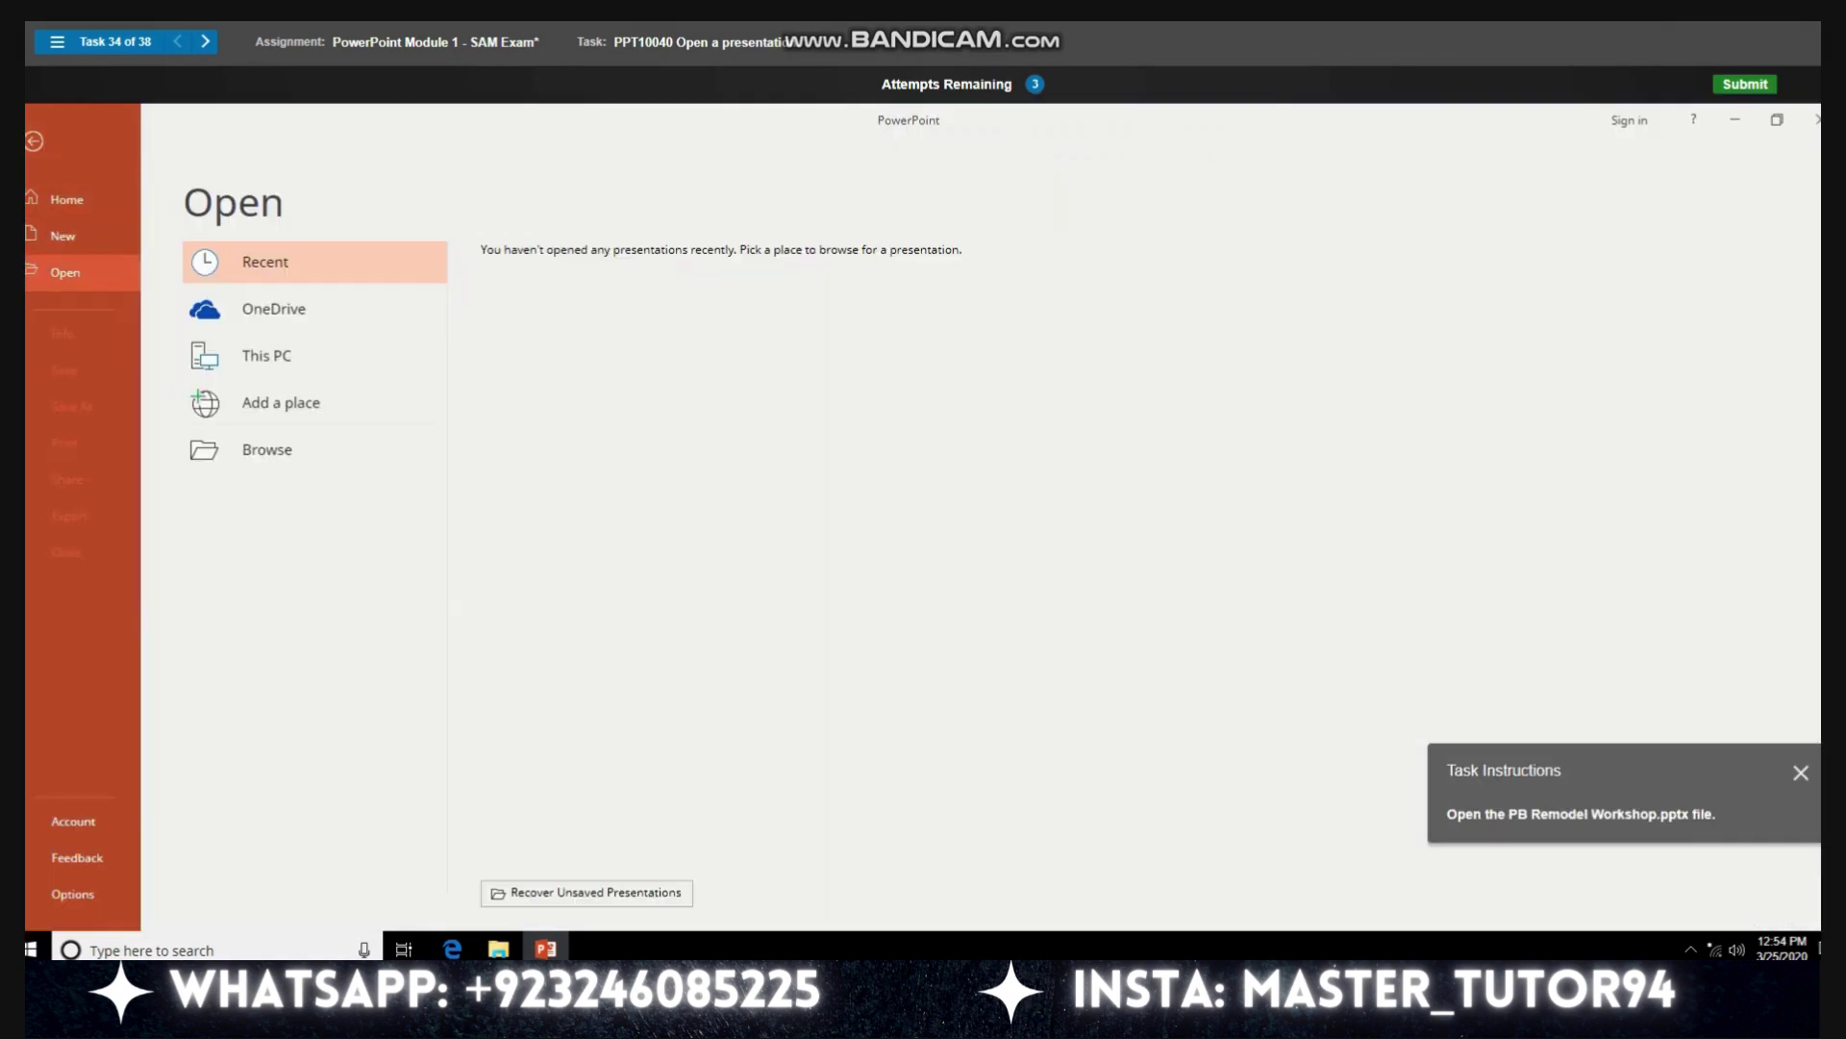
{"action": "left_click", "coordinate": [267, 449]}
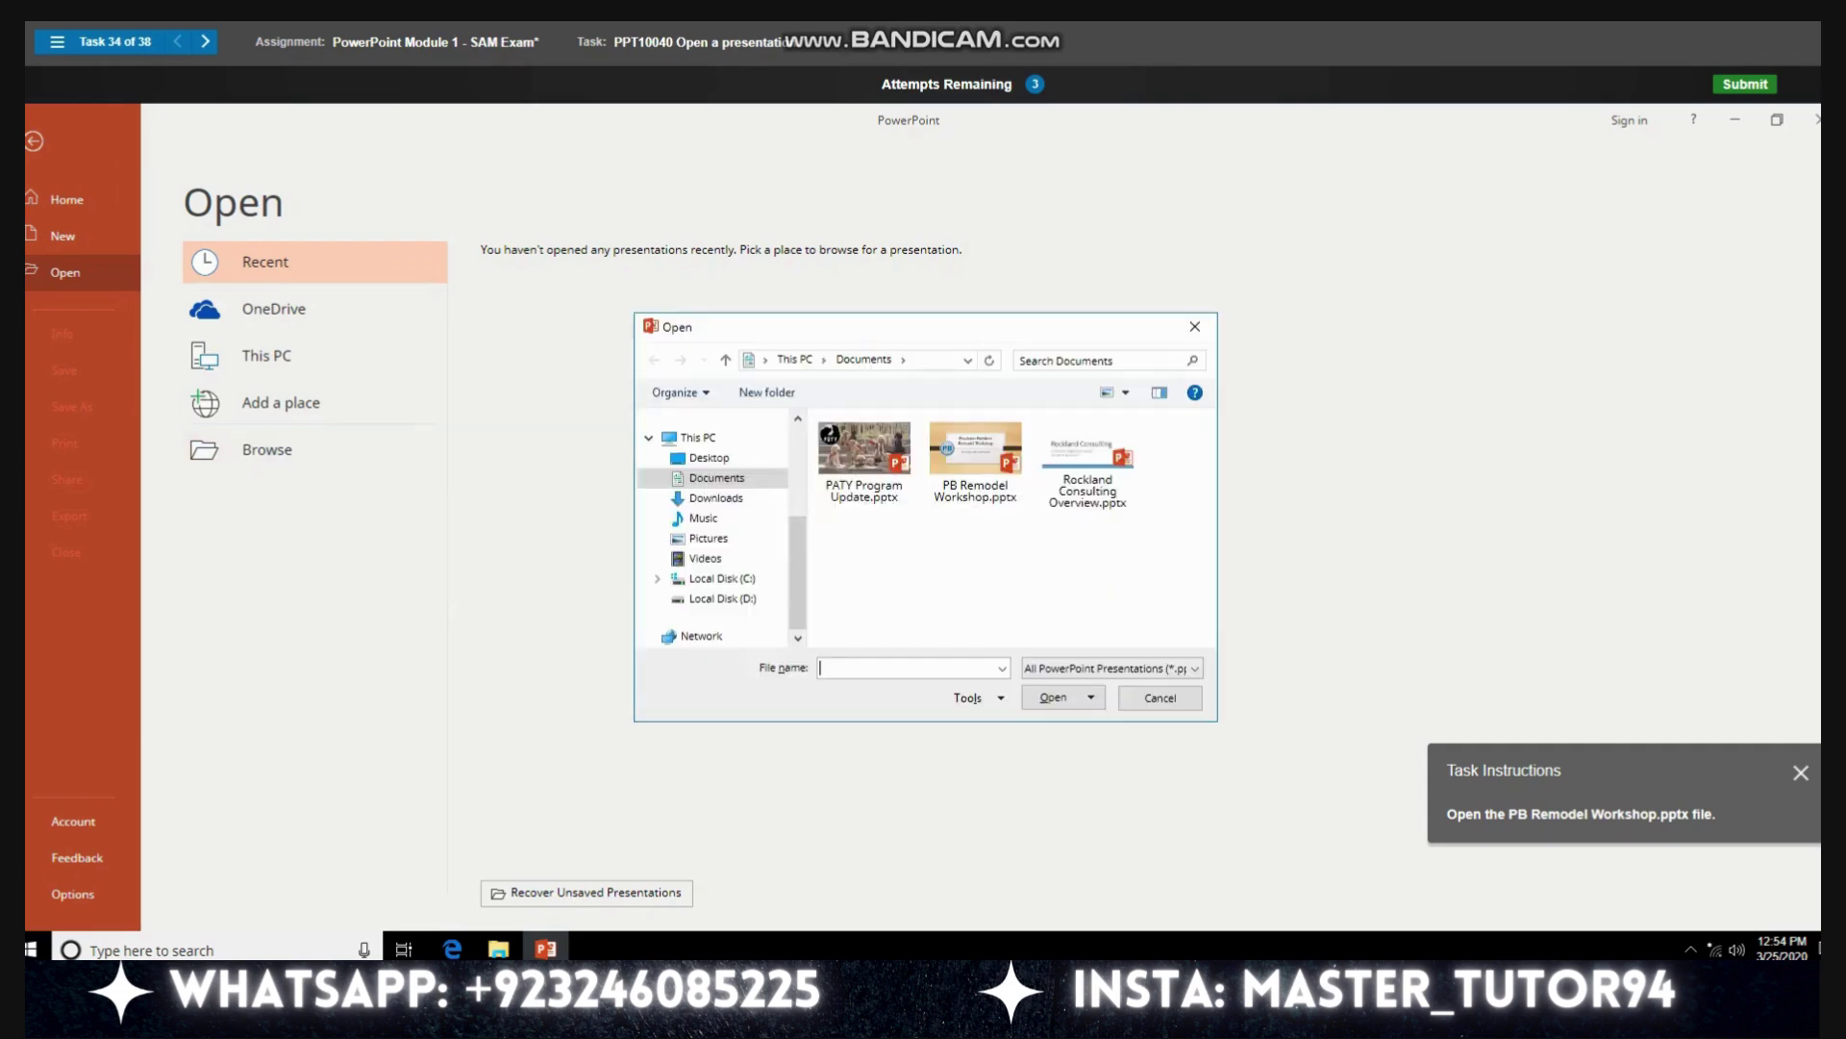
{"action": "left_click", "coordinate": [975, 462]}
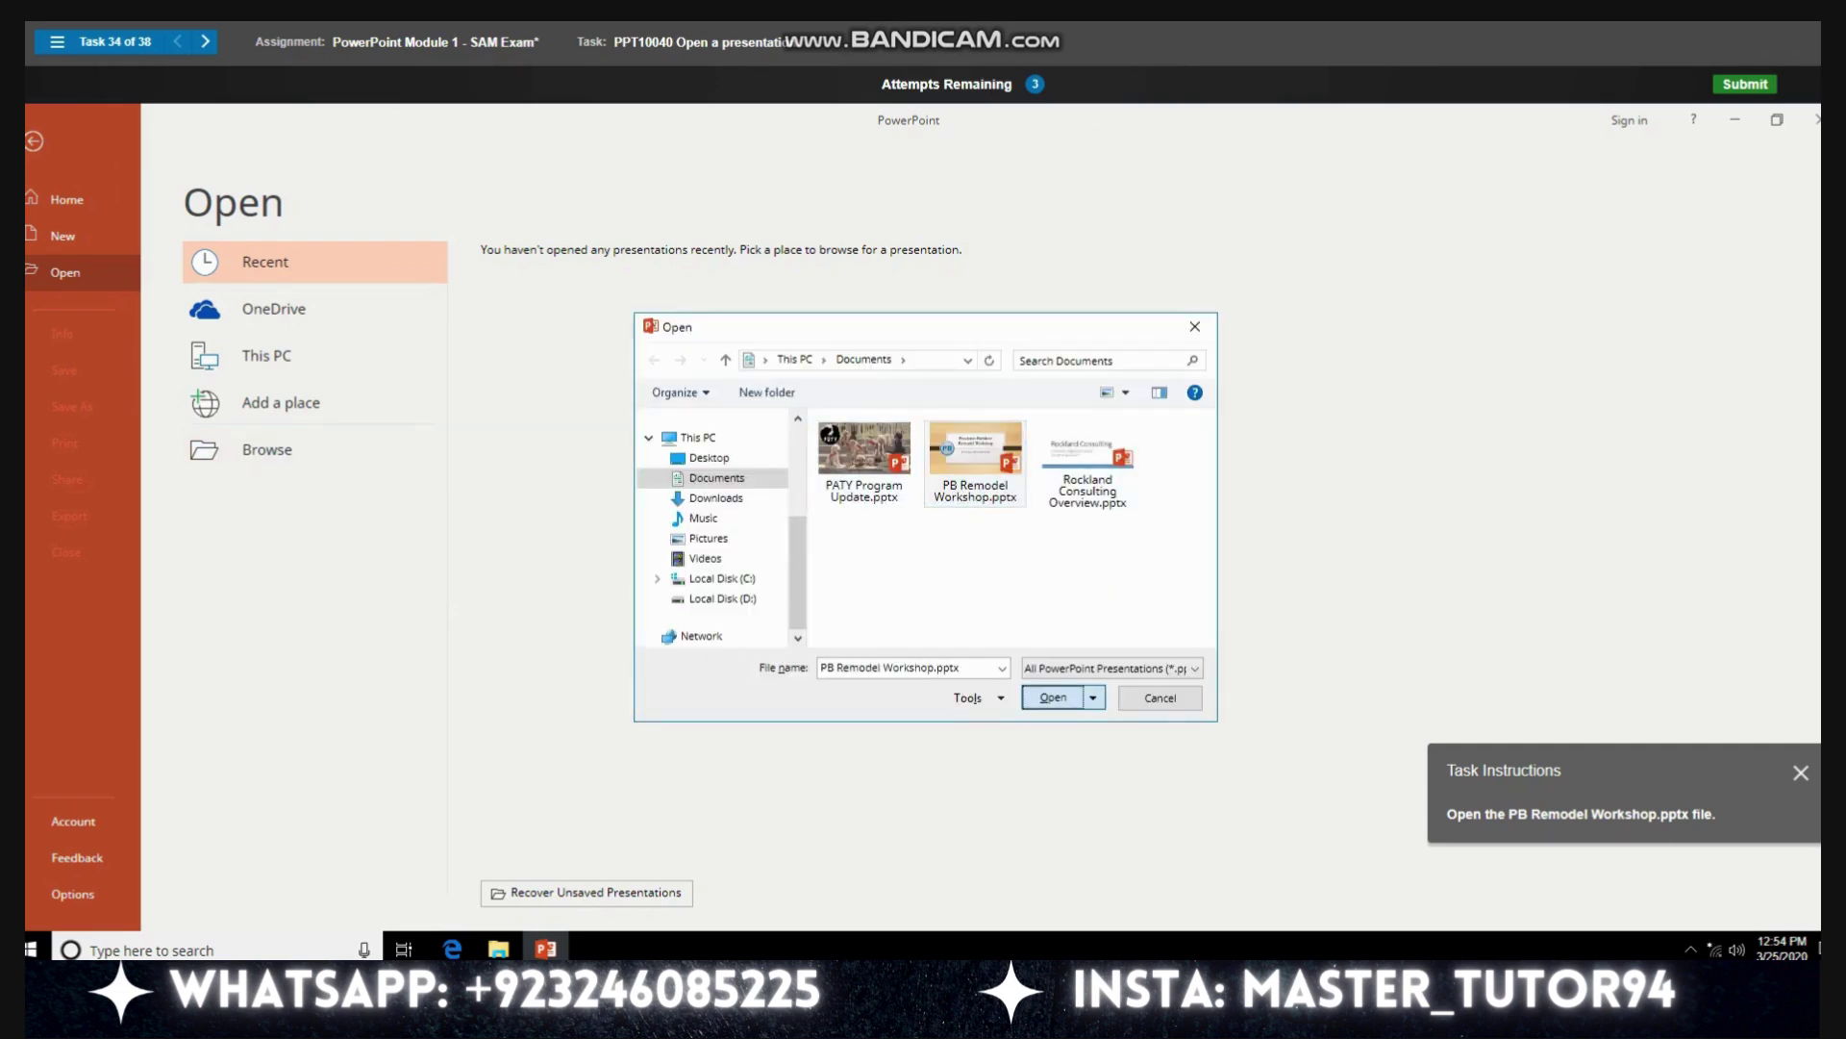
{"action": "key", "text": "Return"}
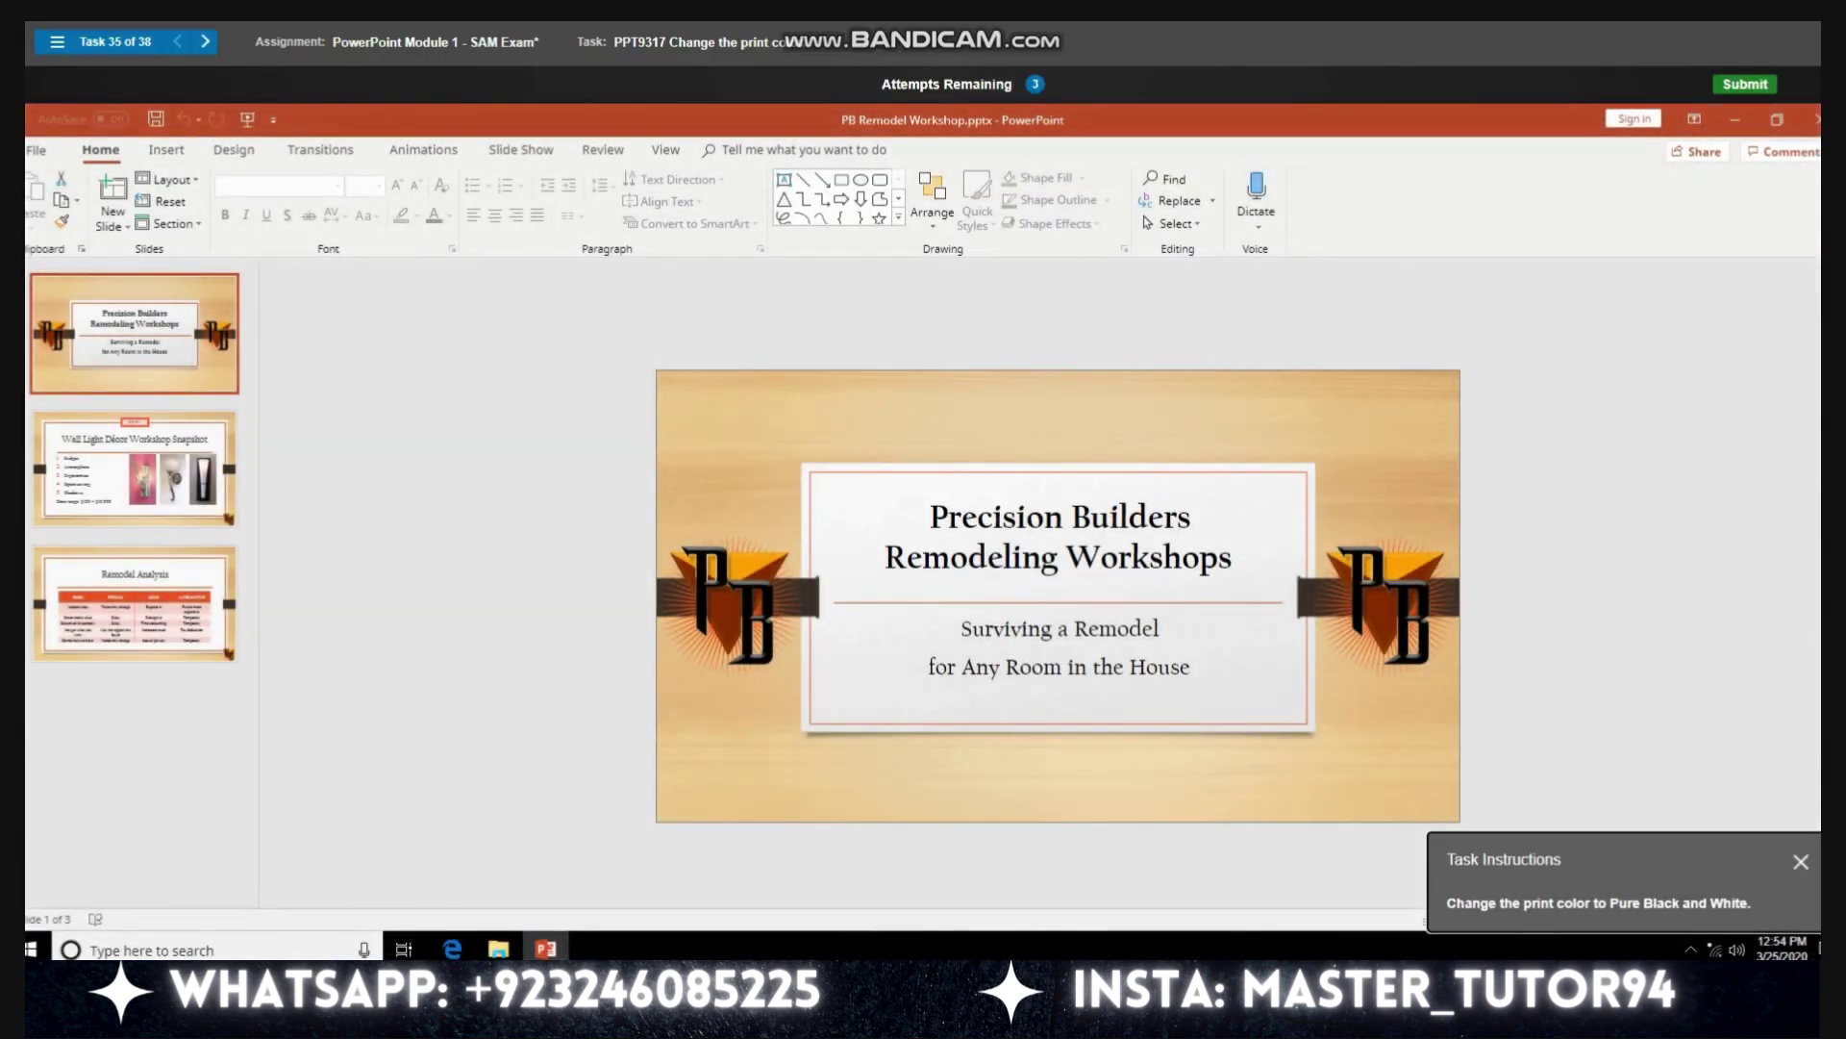
Step: Set the print color option to Pure Black and White
{"action": "left_click", "coordinate": [36, 149]}
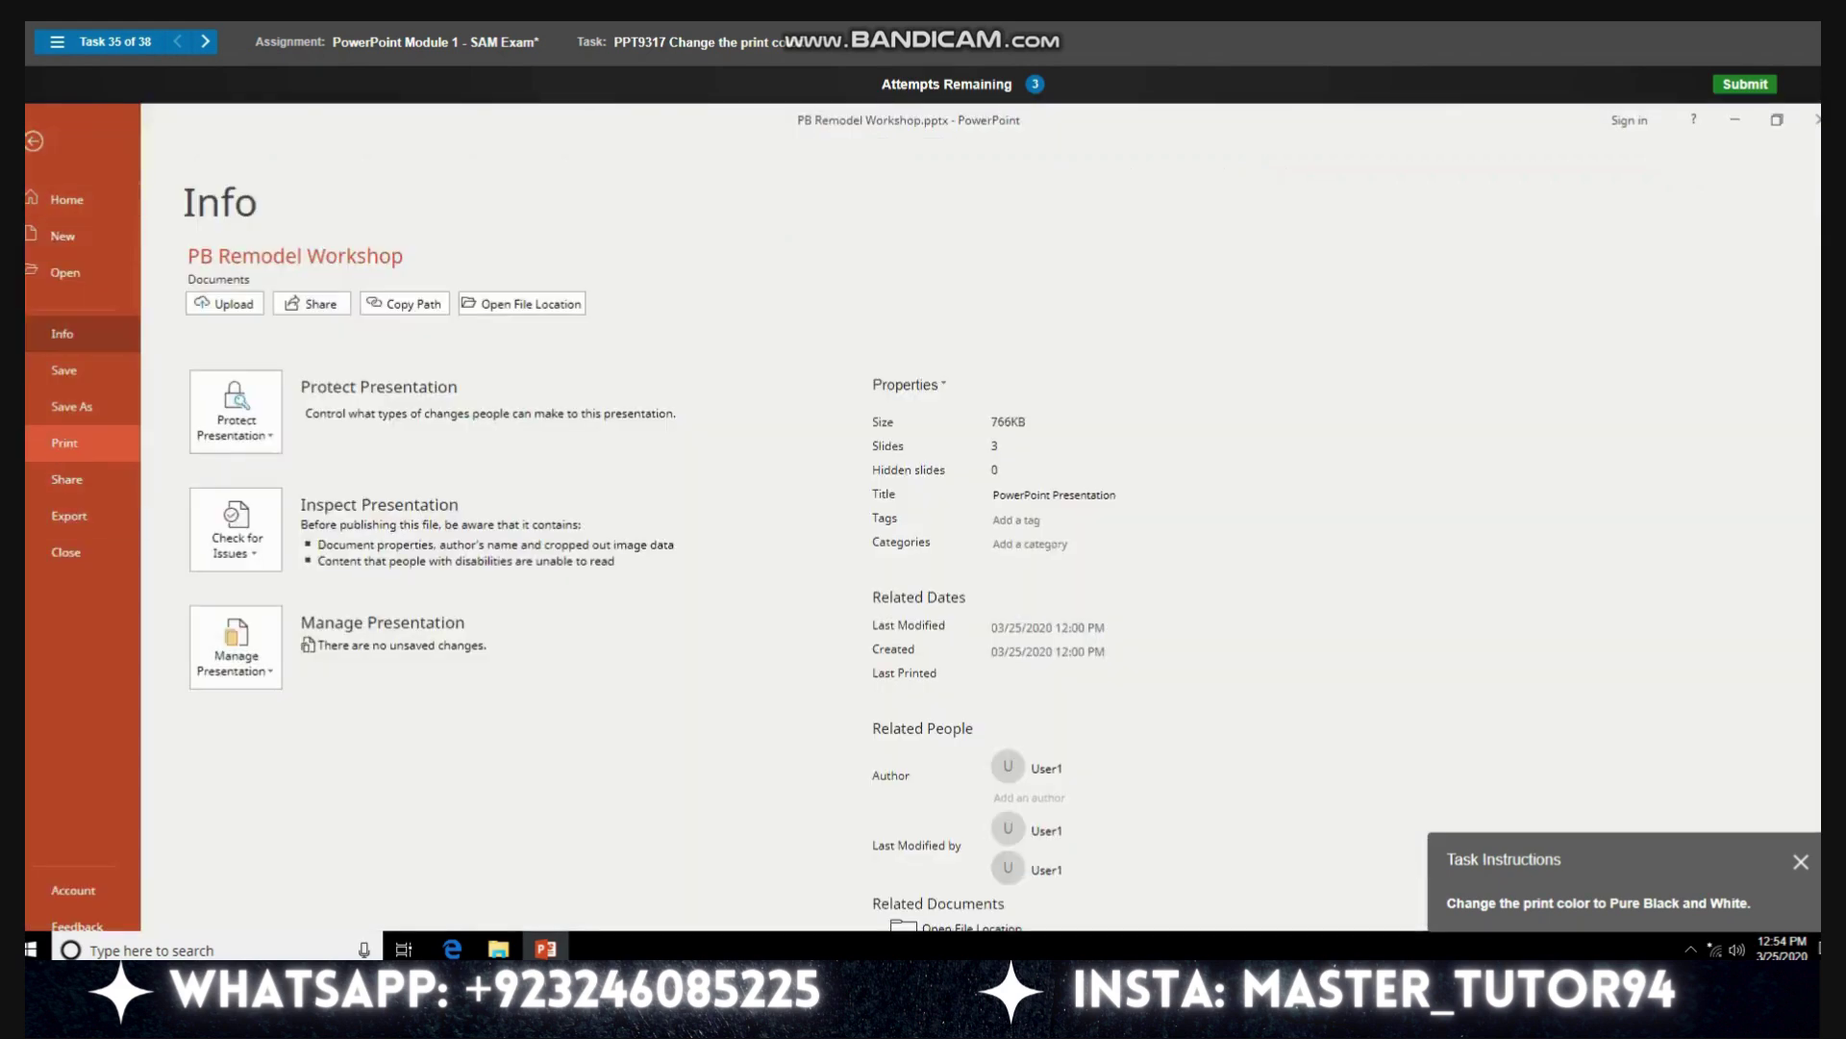
{"action": "left_click", "coordinate": [64, 443]}
{"action": "left_click", "coordinate": [299, 702]}
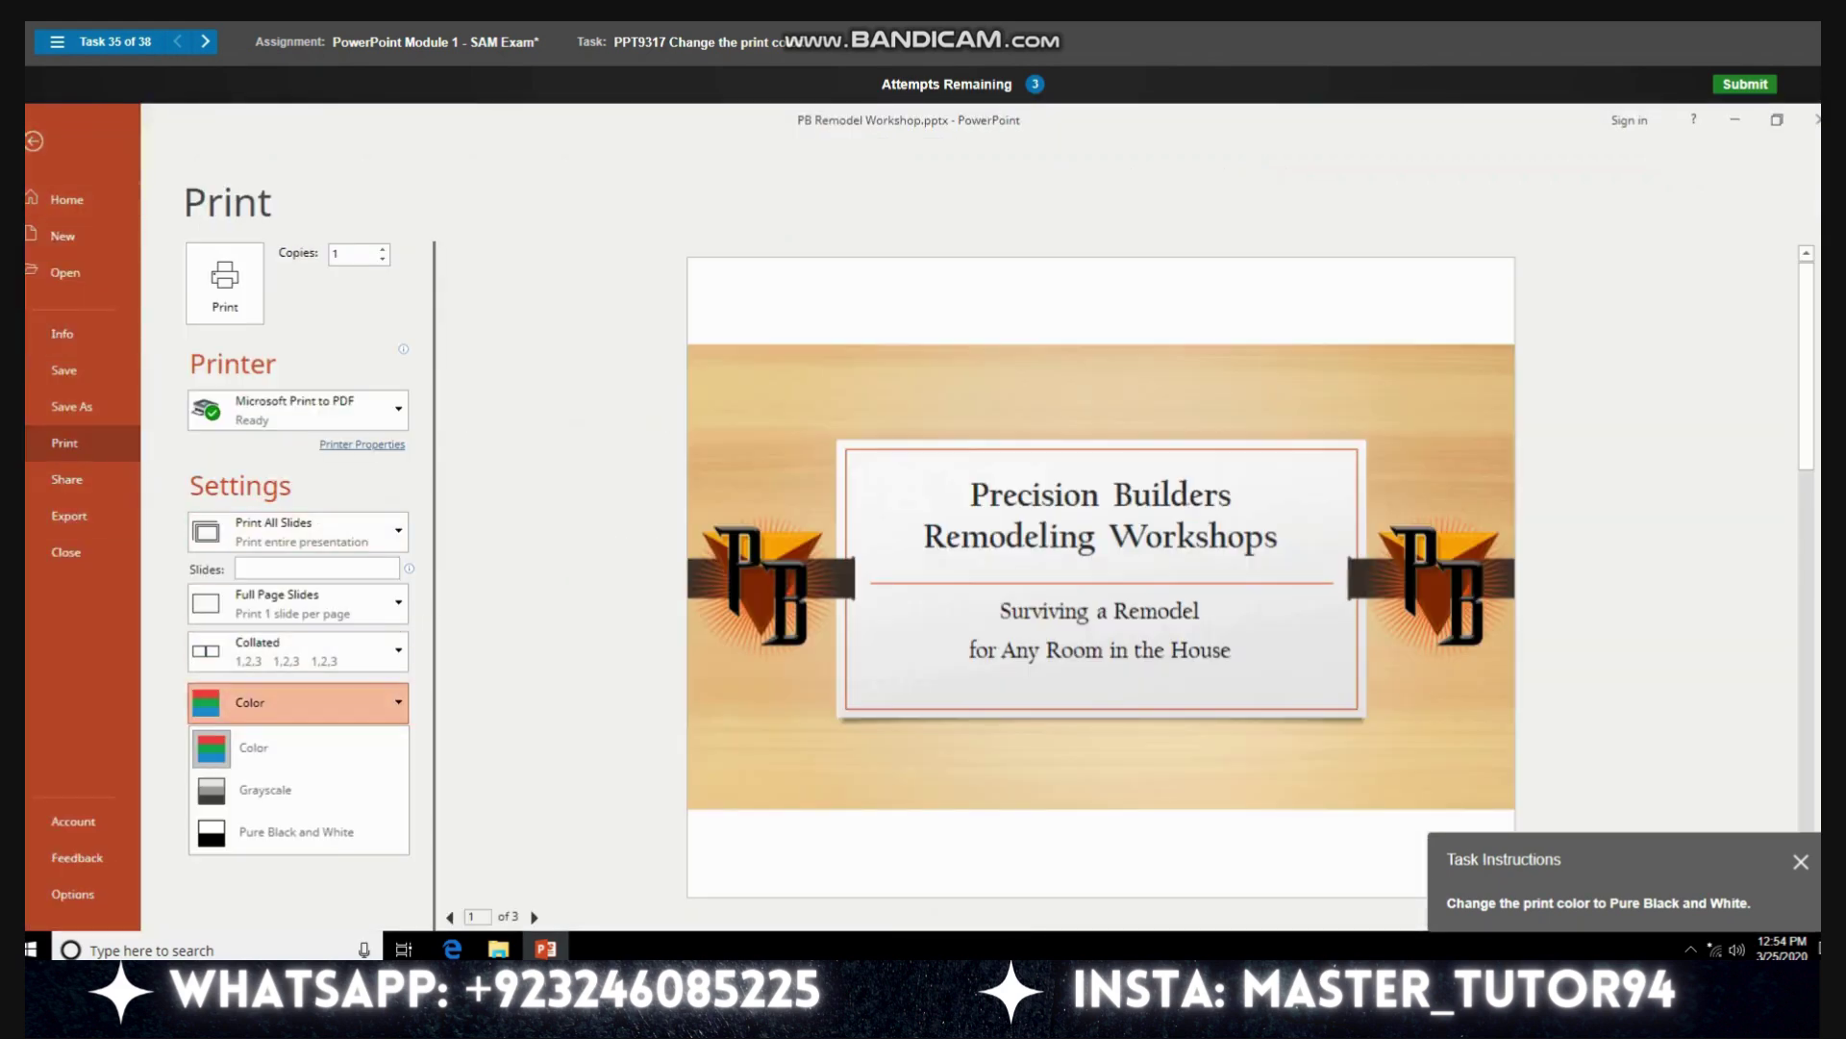
{"action": "left_click", "coordinate": [296, 832]}
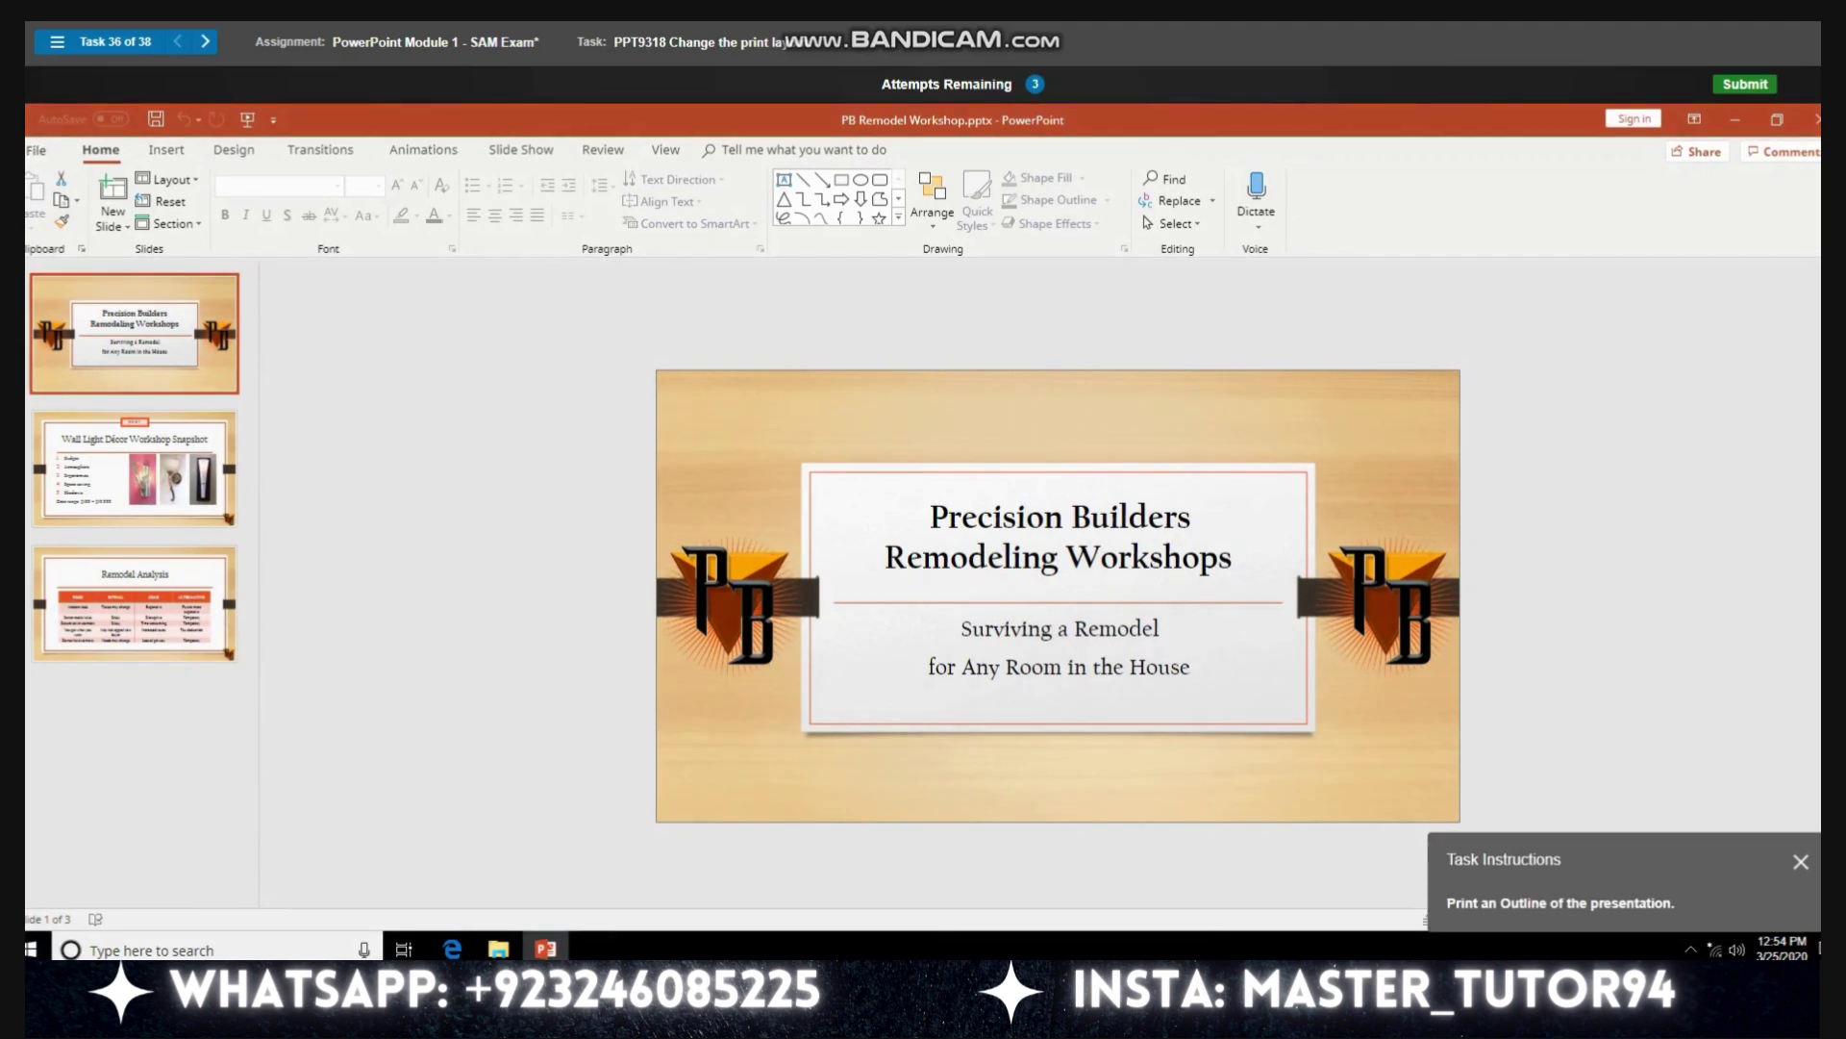
Step: Print the presentation as an Outline instead of Full Page Slides
{"action": "left_click", "coordinate": [35, 149]}
{"action": "left_click", "coordinate": [64, 443]}
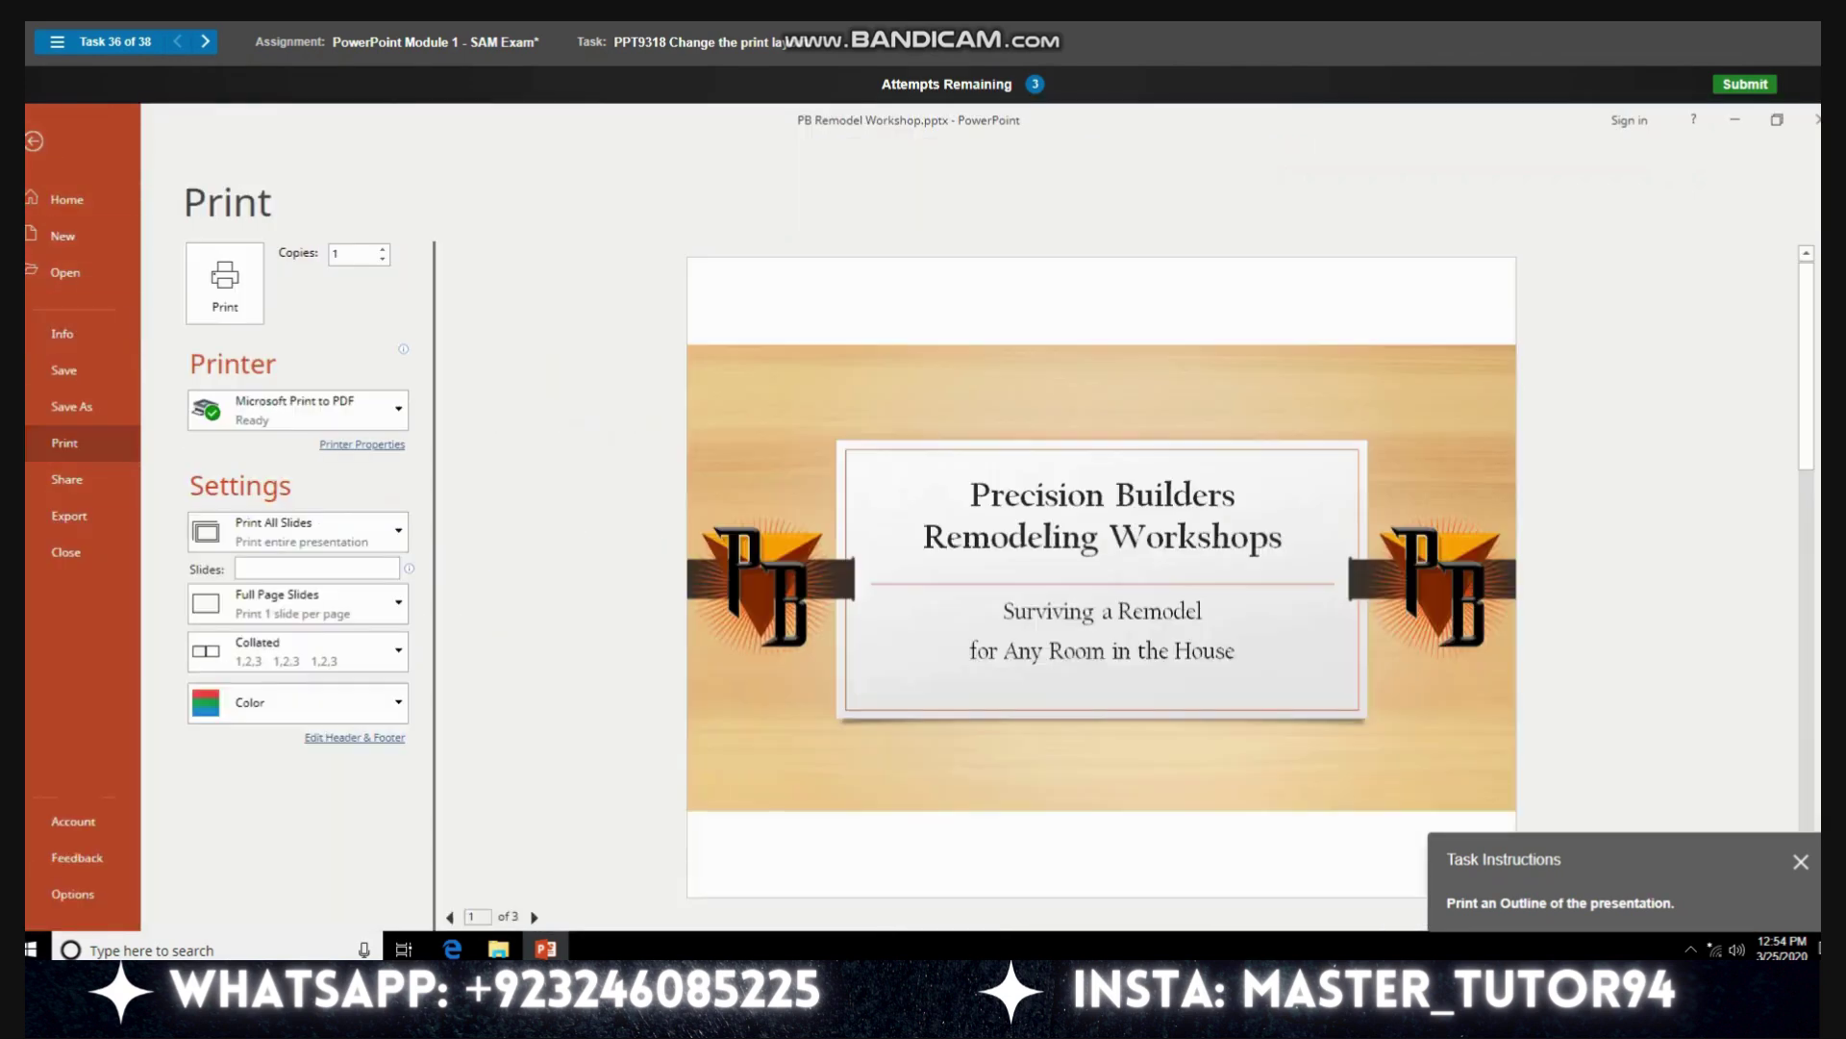
{"action": "left_click", "coordinate": [298, 603]}
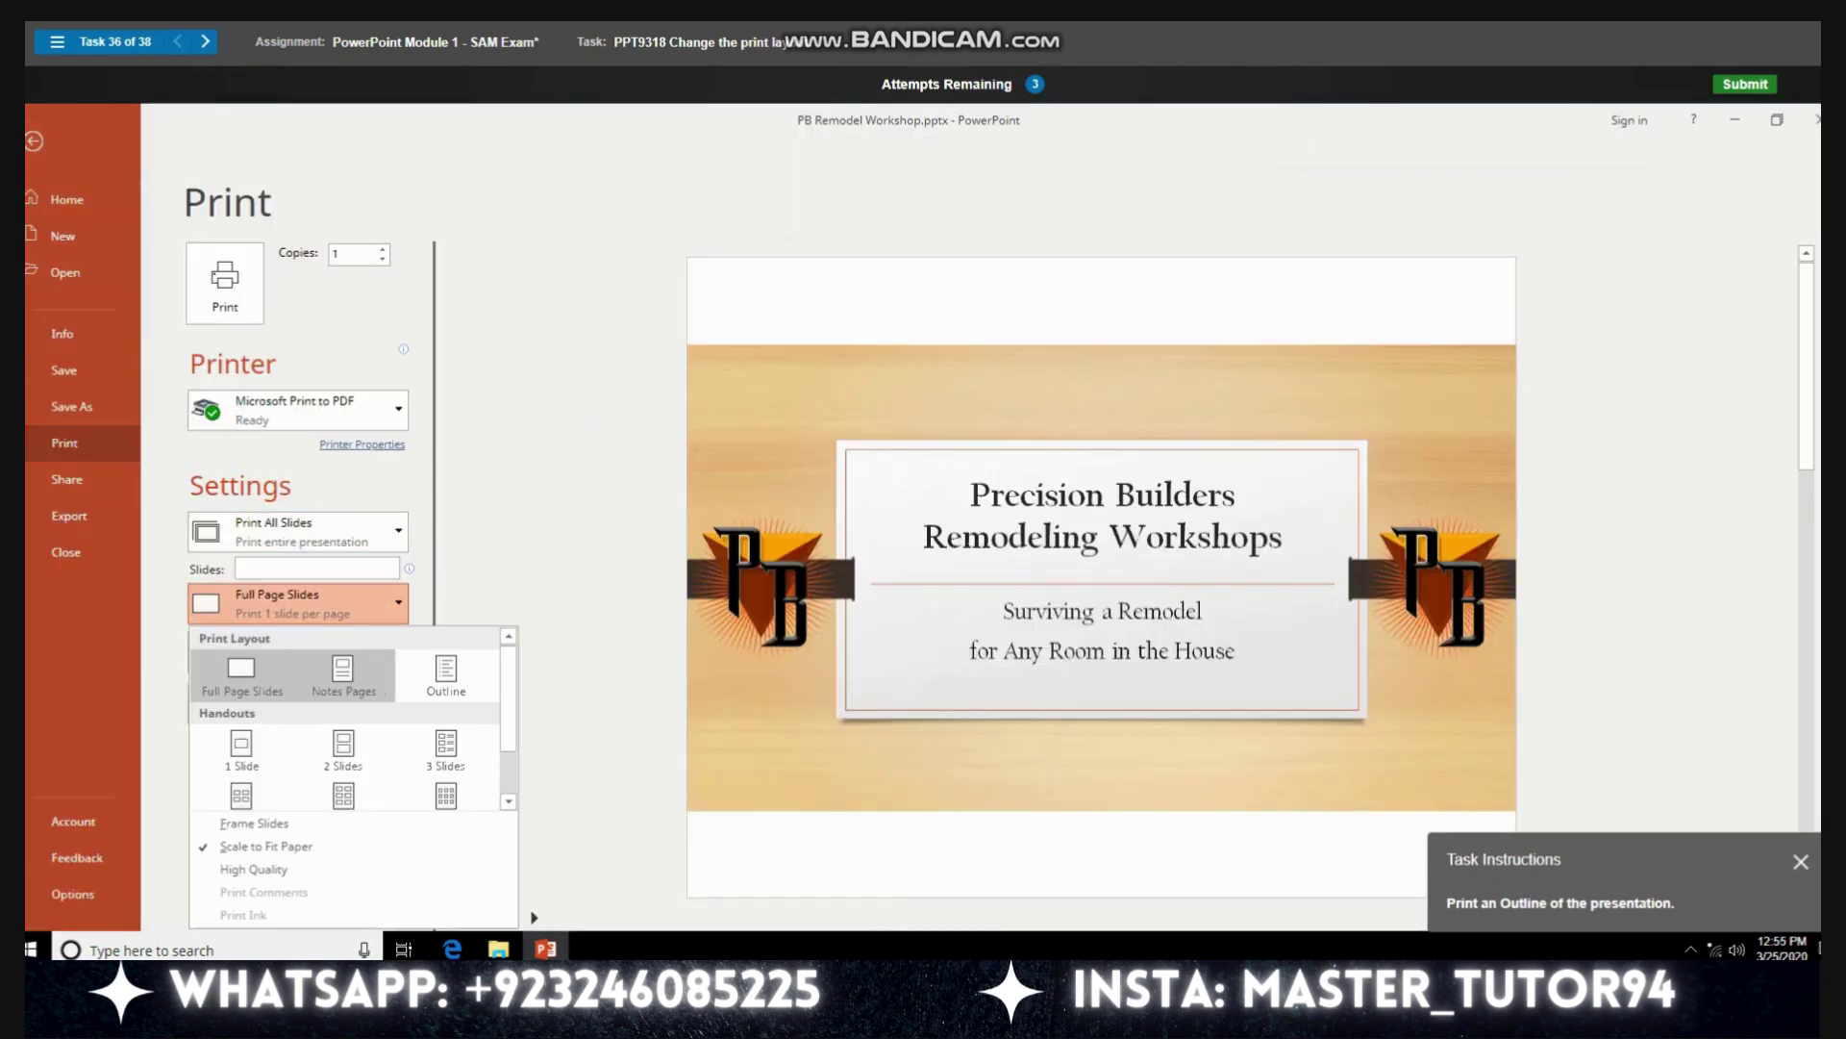
{"action": "left_click", "coordinate": [446, 673]}
{"action": "left_click", "coordinate": [225, 283]}
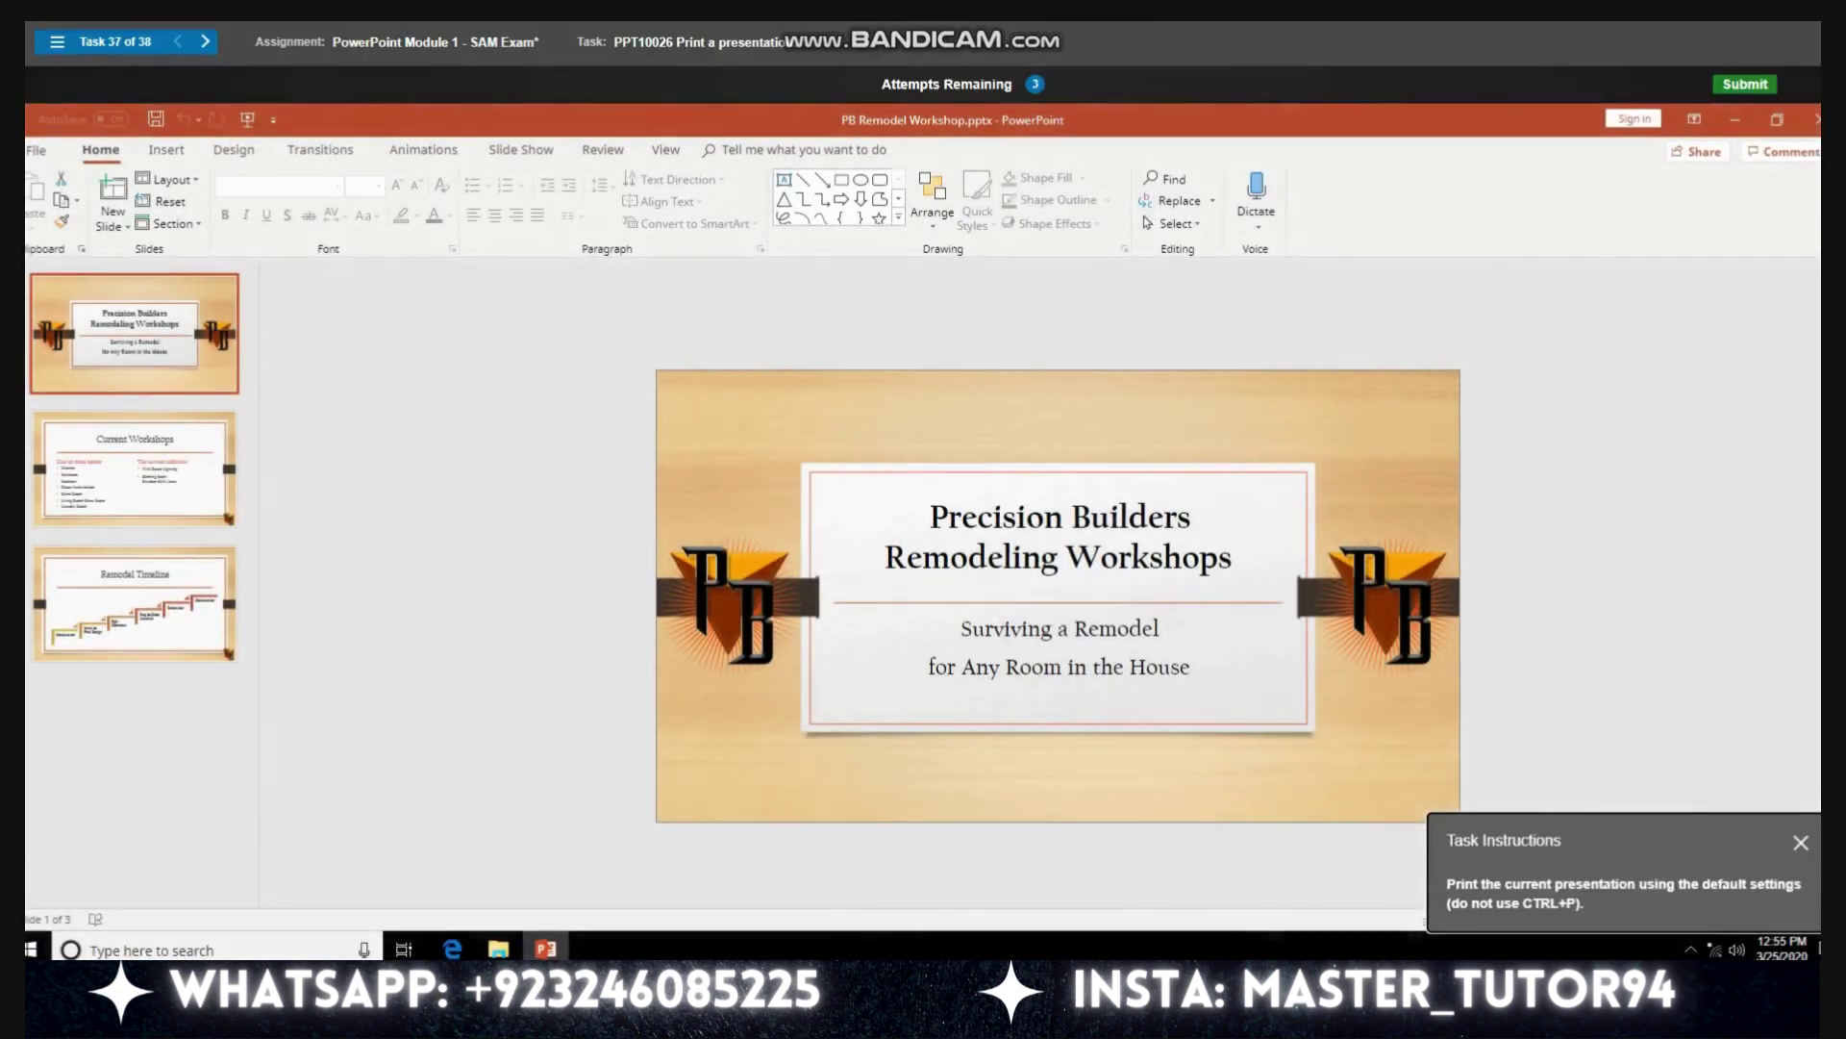
Step: Print the presentation with default settings, then close PowerPoint, saving the changes
{"action": "left_click", "coordinate": [35, 150]}
{"action": "left_click", "coordinate": [65, 442]}
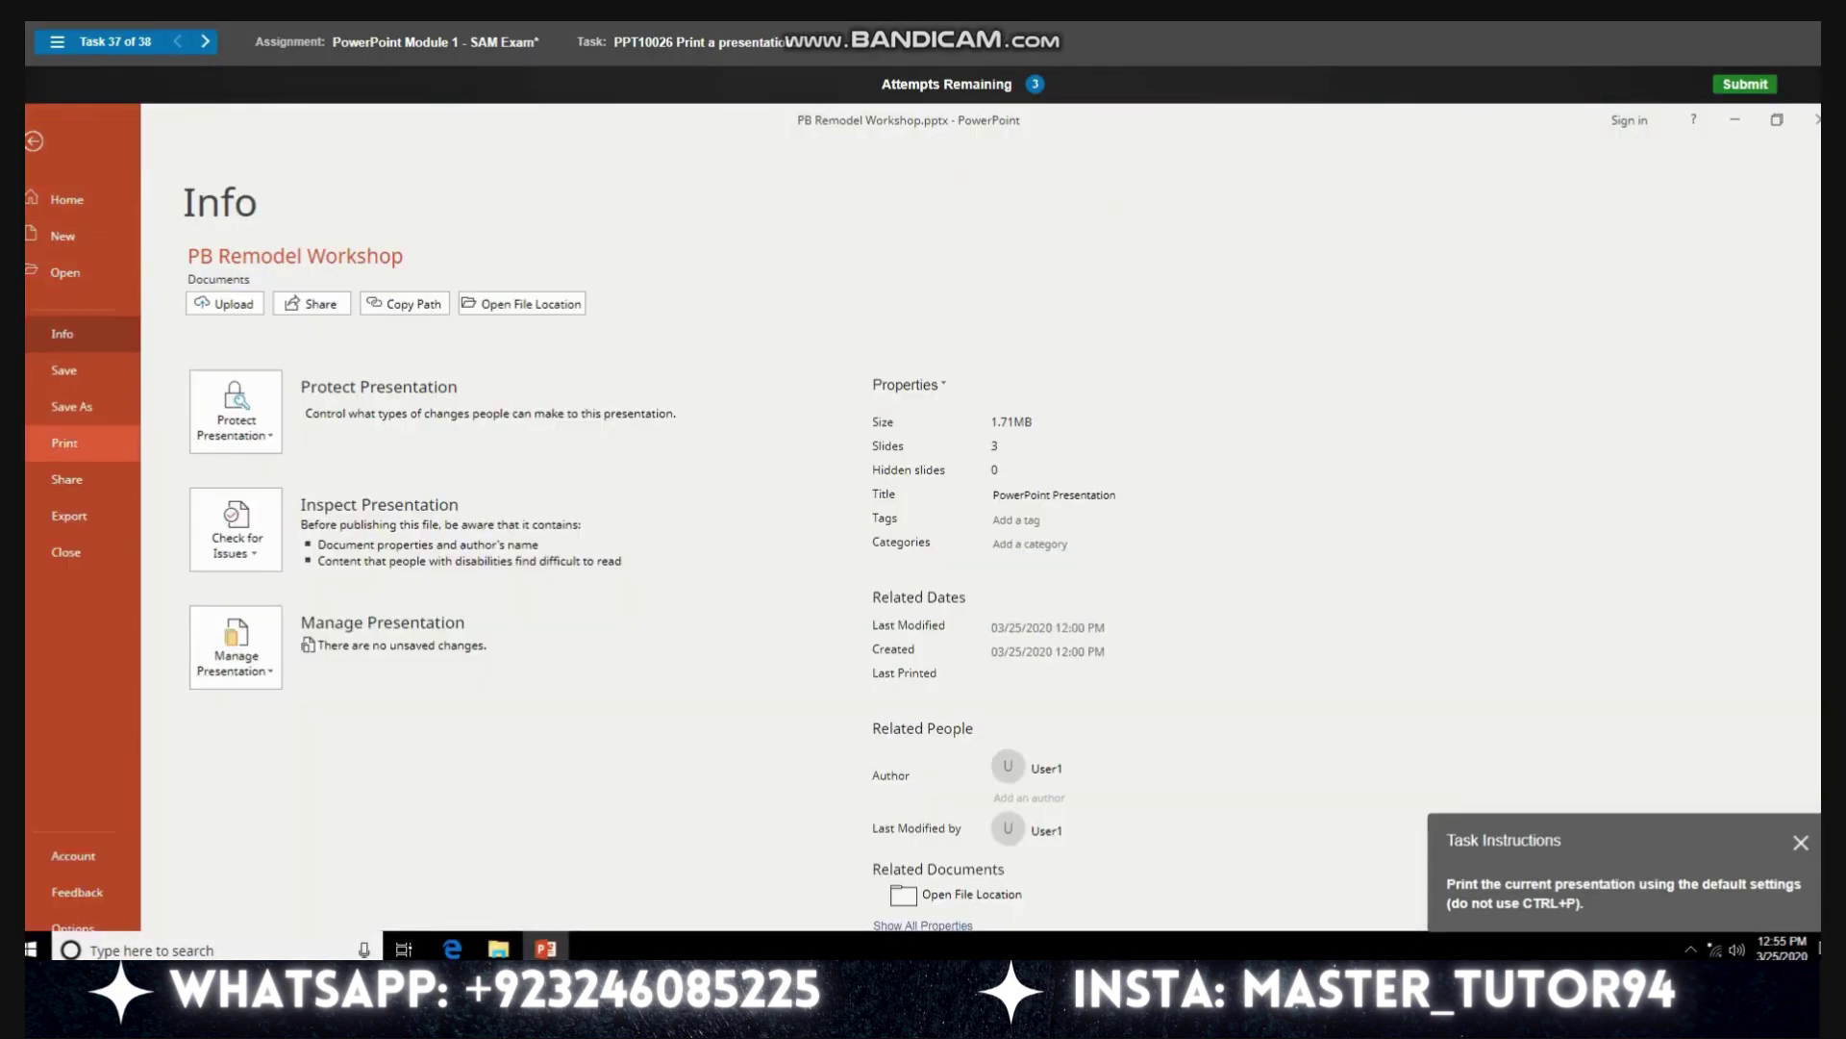
{"action": "left_click", "coordinate": [225, 282]}
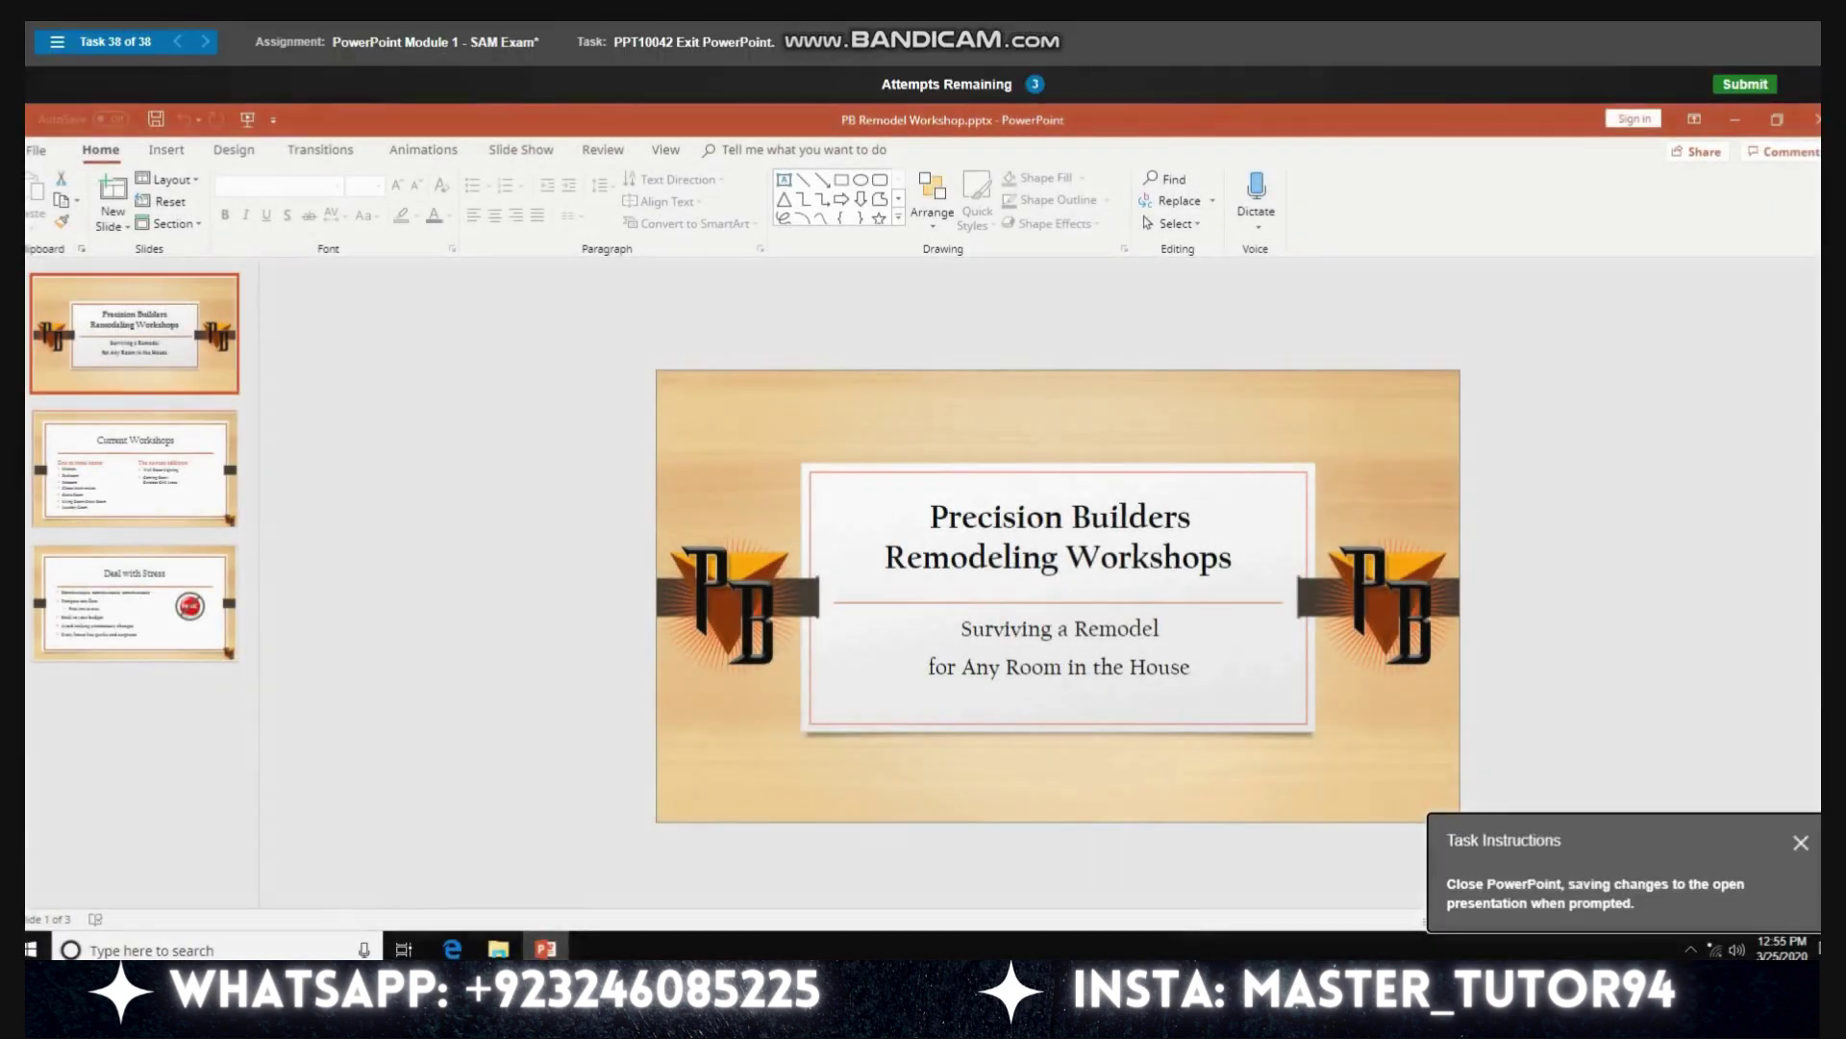
{"action": "left_click", "coordinate": [1817, 119]}
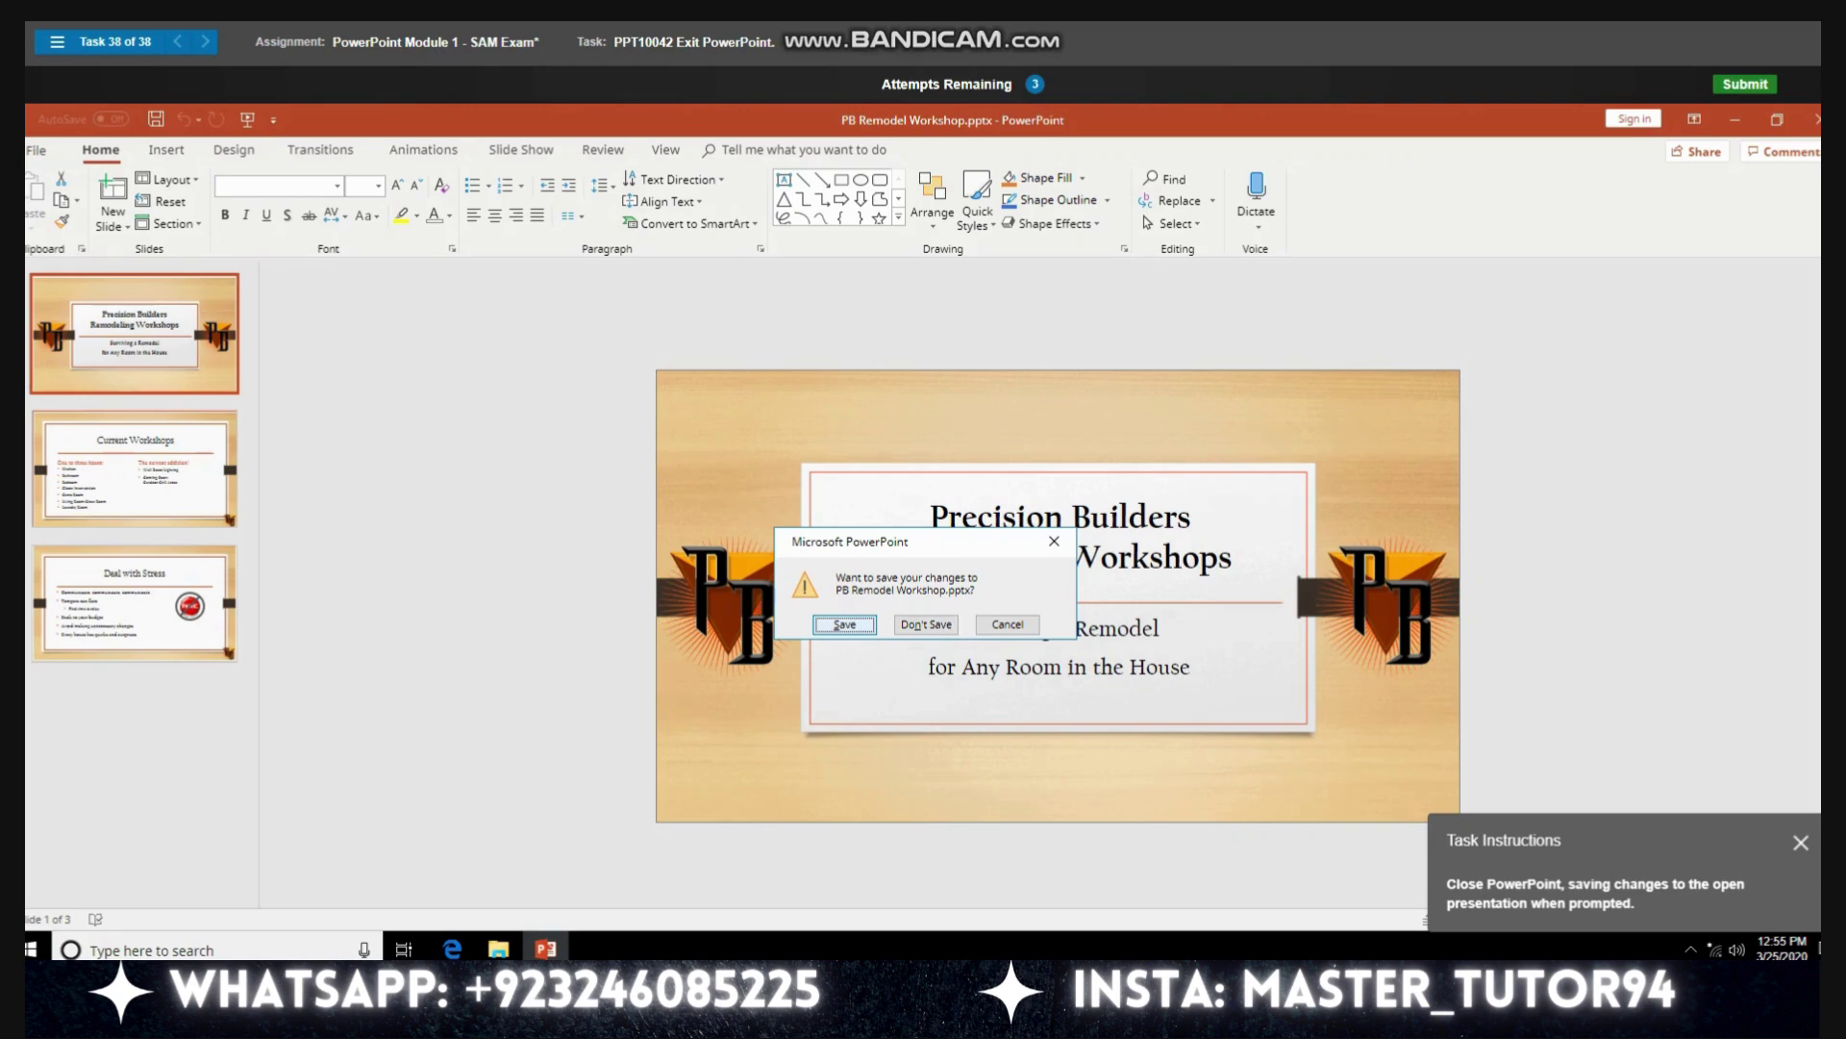
{"action": "left_click", "coordinate": [836, 626]}
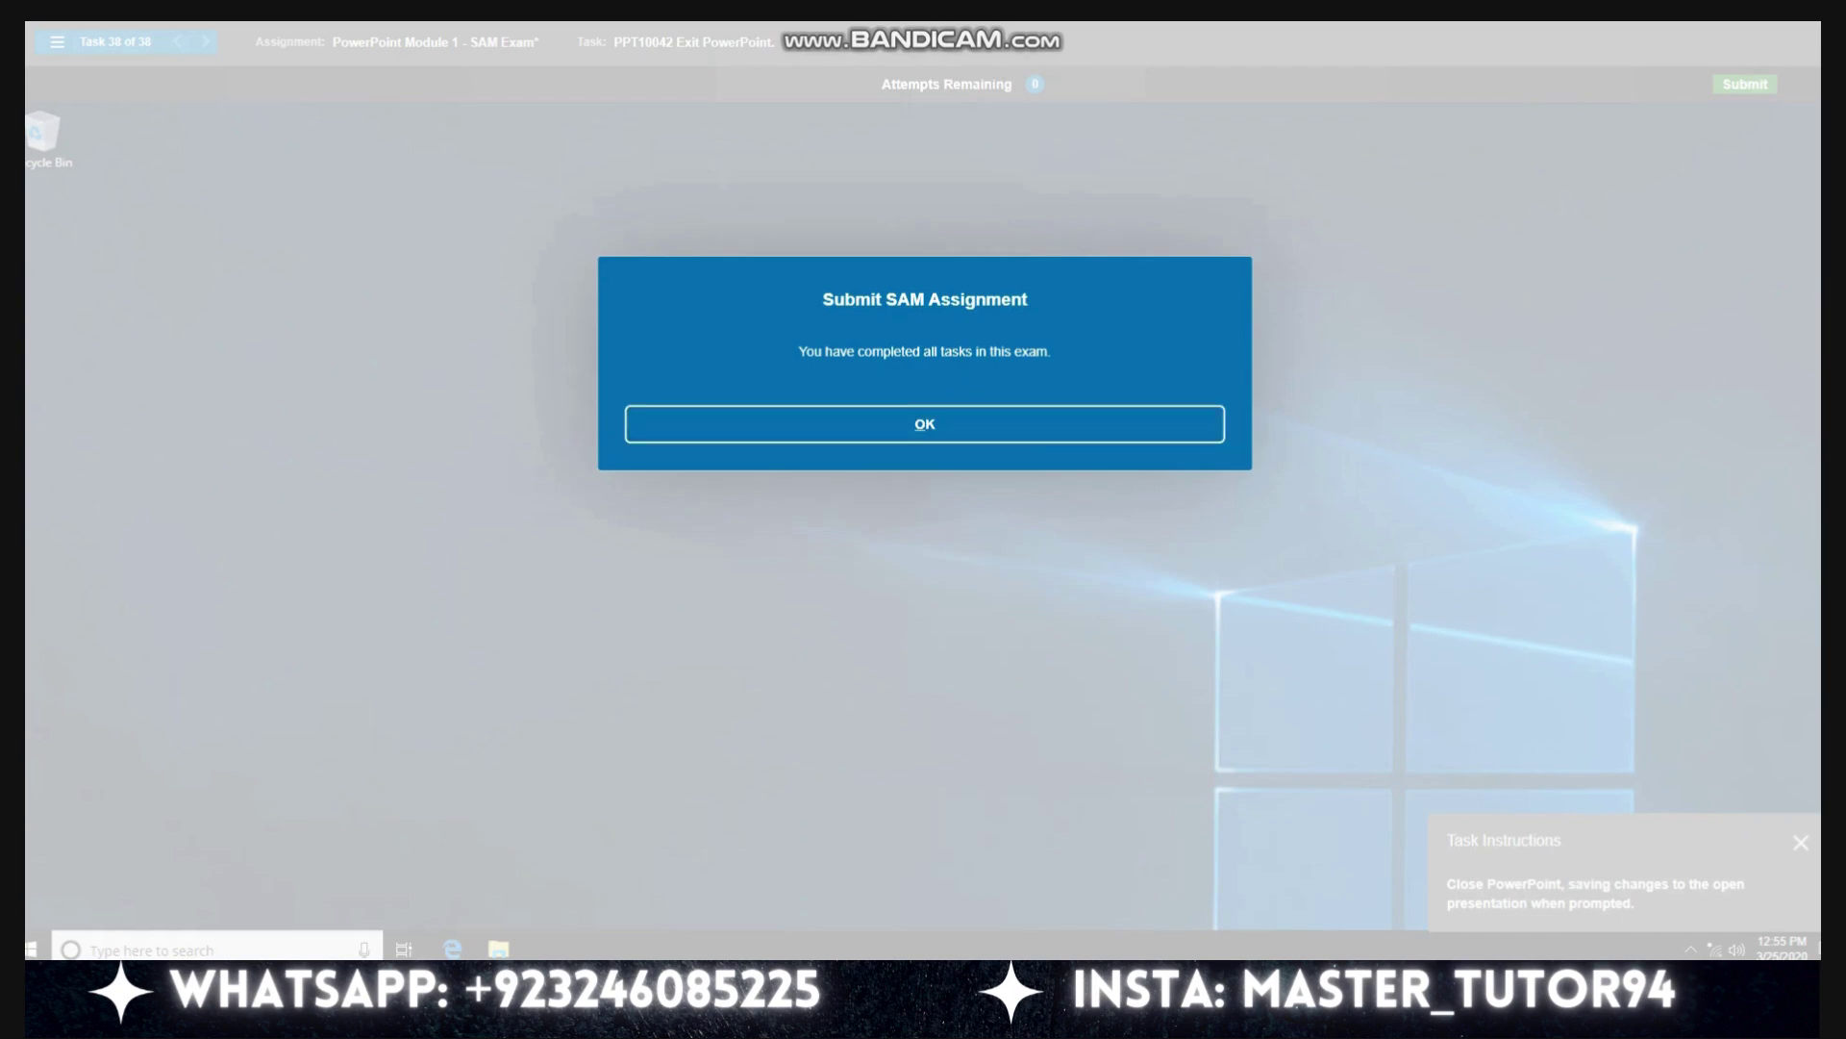
Step: Confirm the Submit SAM Assignment dialog to submit the completed exam
{"action": "key", "text": "Return"}
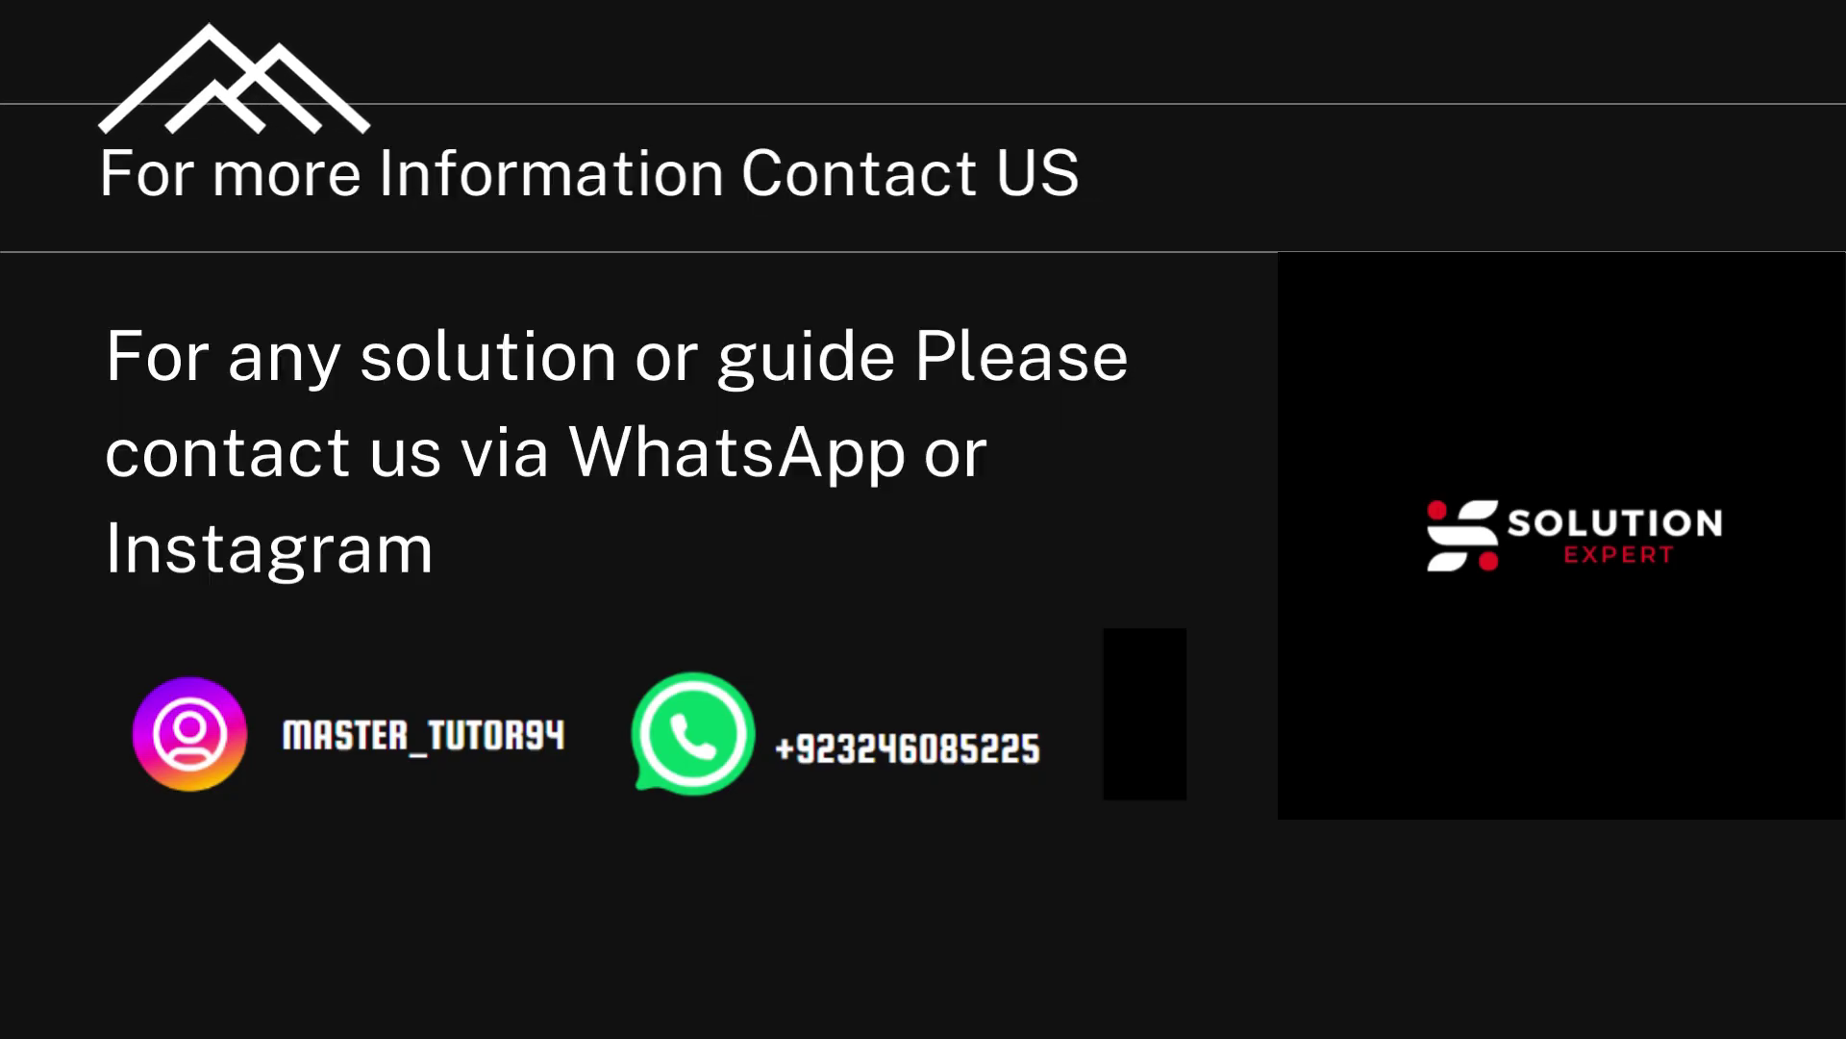